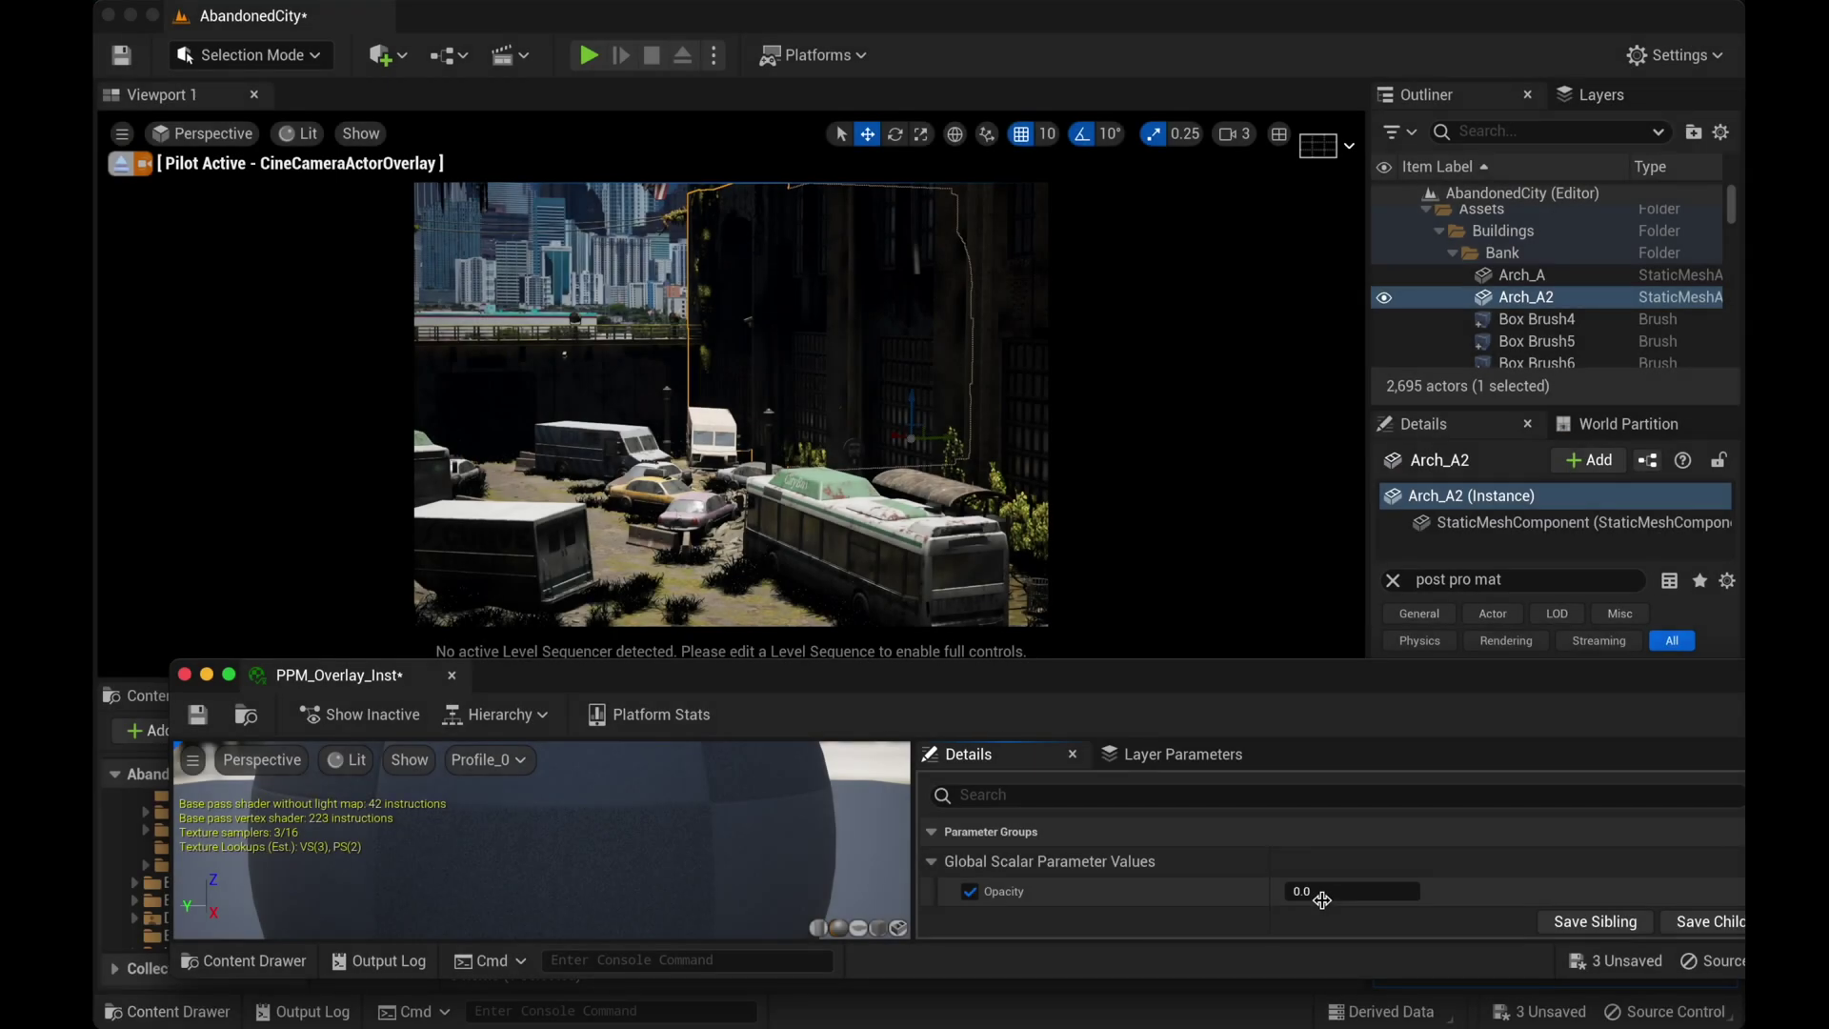
Set PPM_Overlay_Inst's Opacity to 0.492, then tilt the piloted camera down to check the IMAX grid
mouse_move(1323, 900)
left_mouse_down()
mouse_move(1419, 900)
mouse_move(1349, 891)
left_mouse_up()
right_click_drag(680, 444, 680, 442)
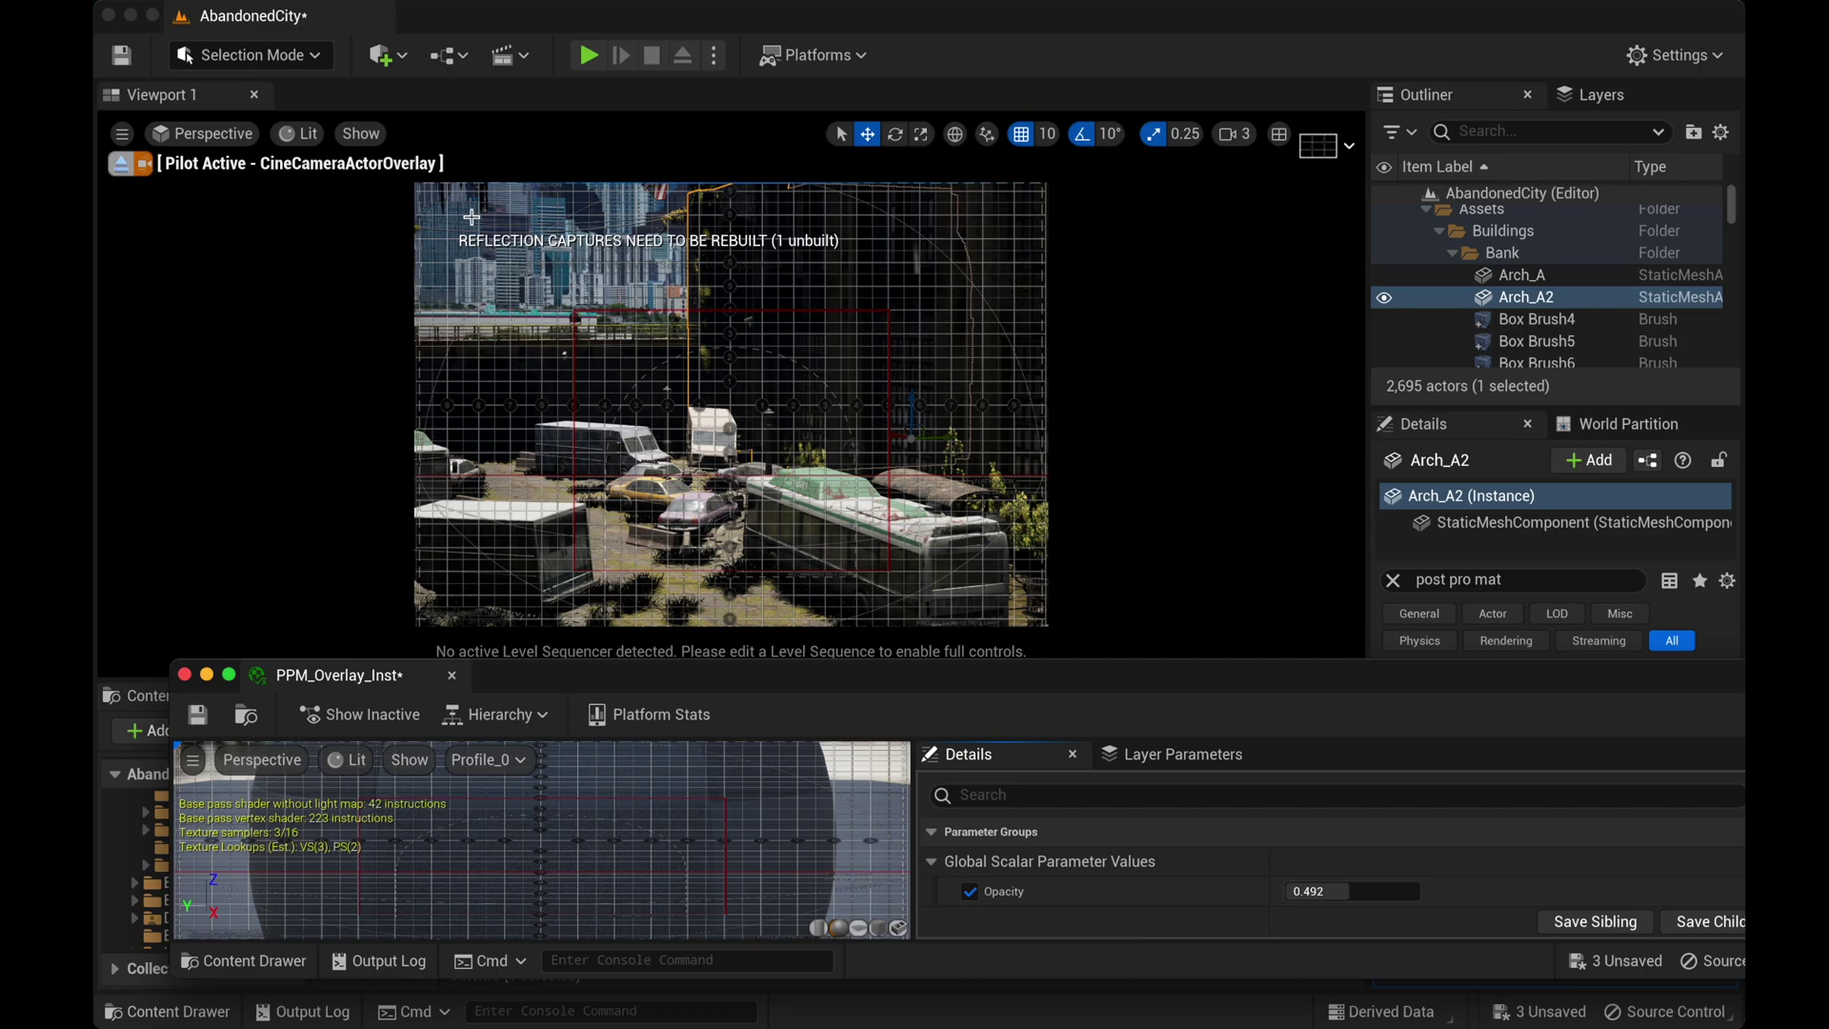
right_click_drag(680, 444, 680, 443)
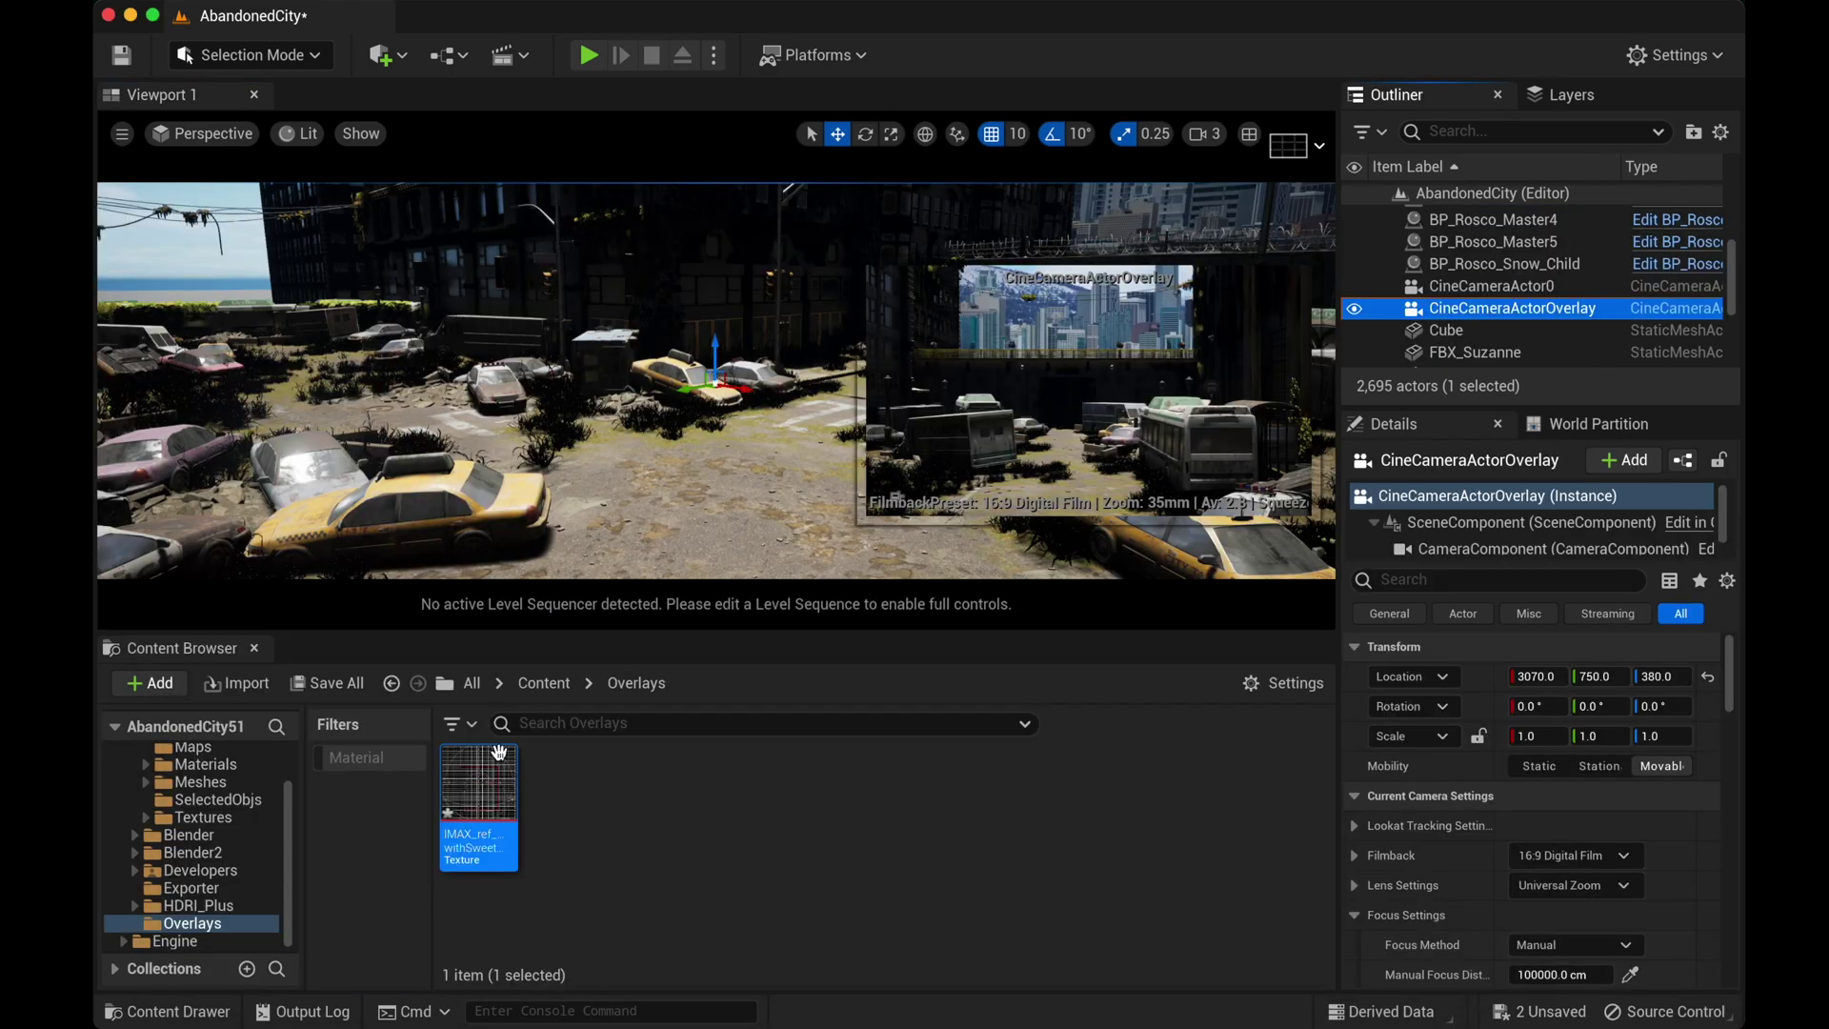
Add a new Material asset named PPM_Overlay in the Overlays folder
left_click(587, 787)
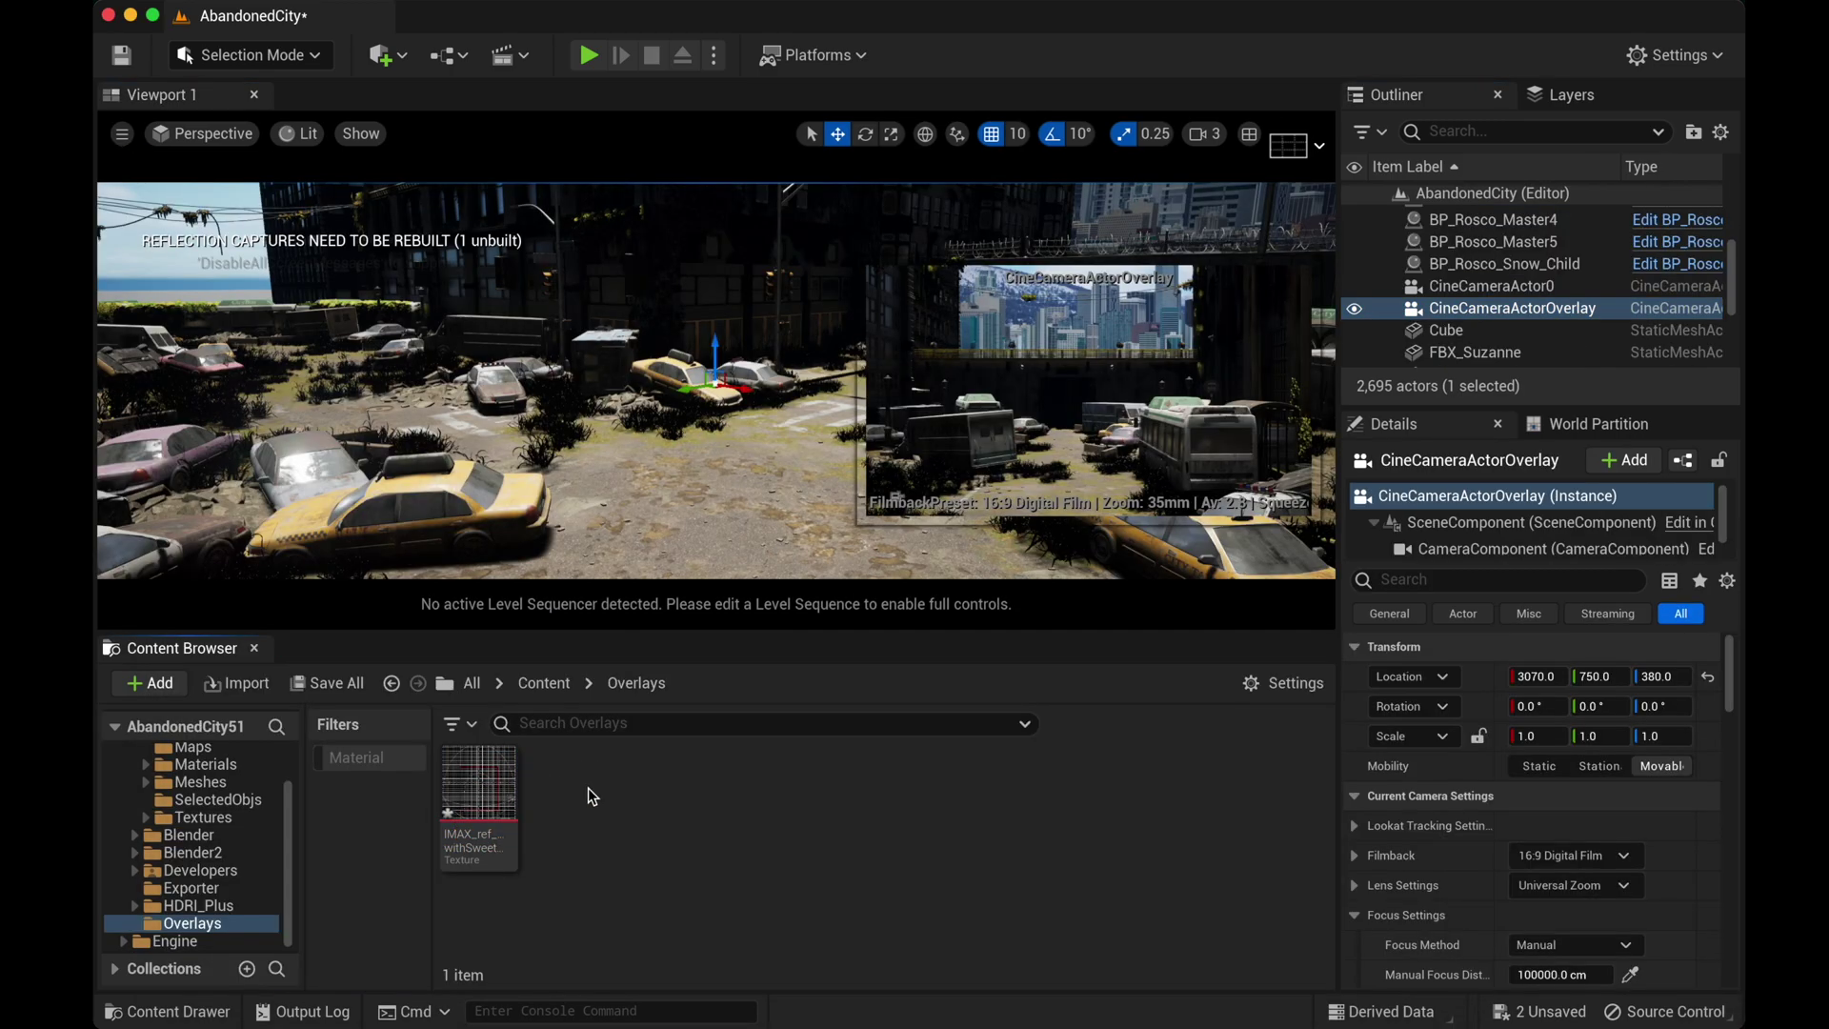
right_click(676, 812)
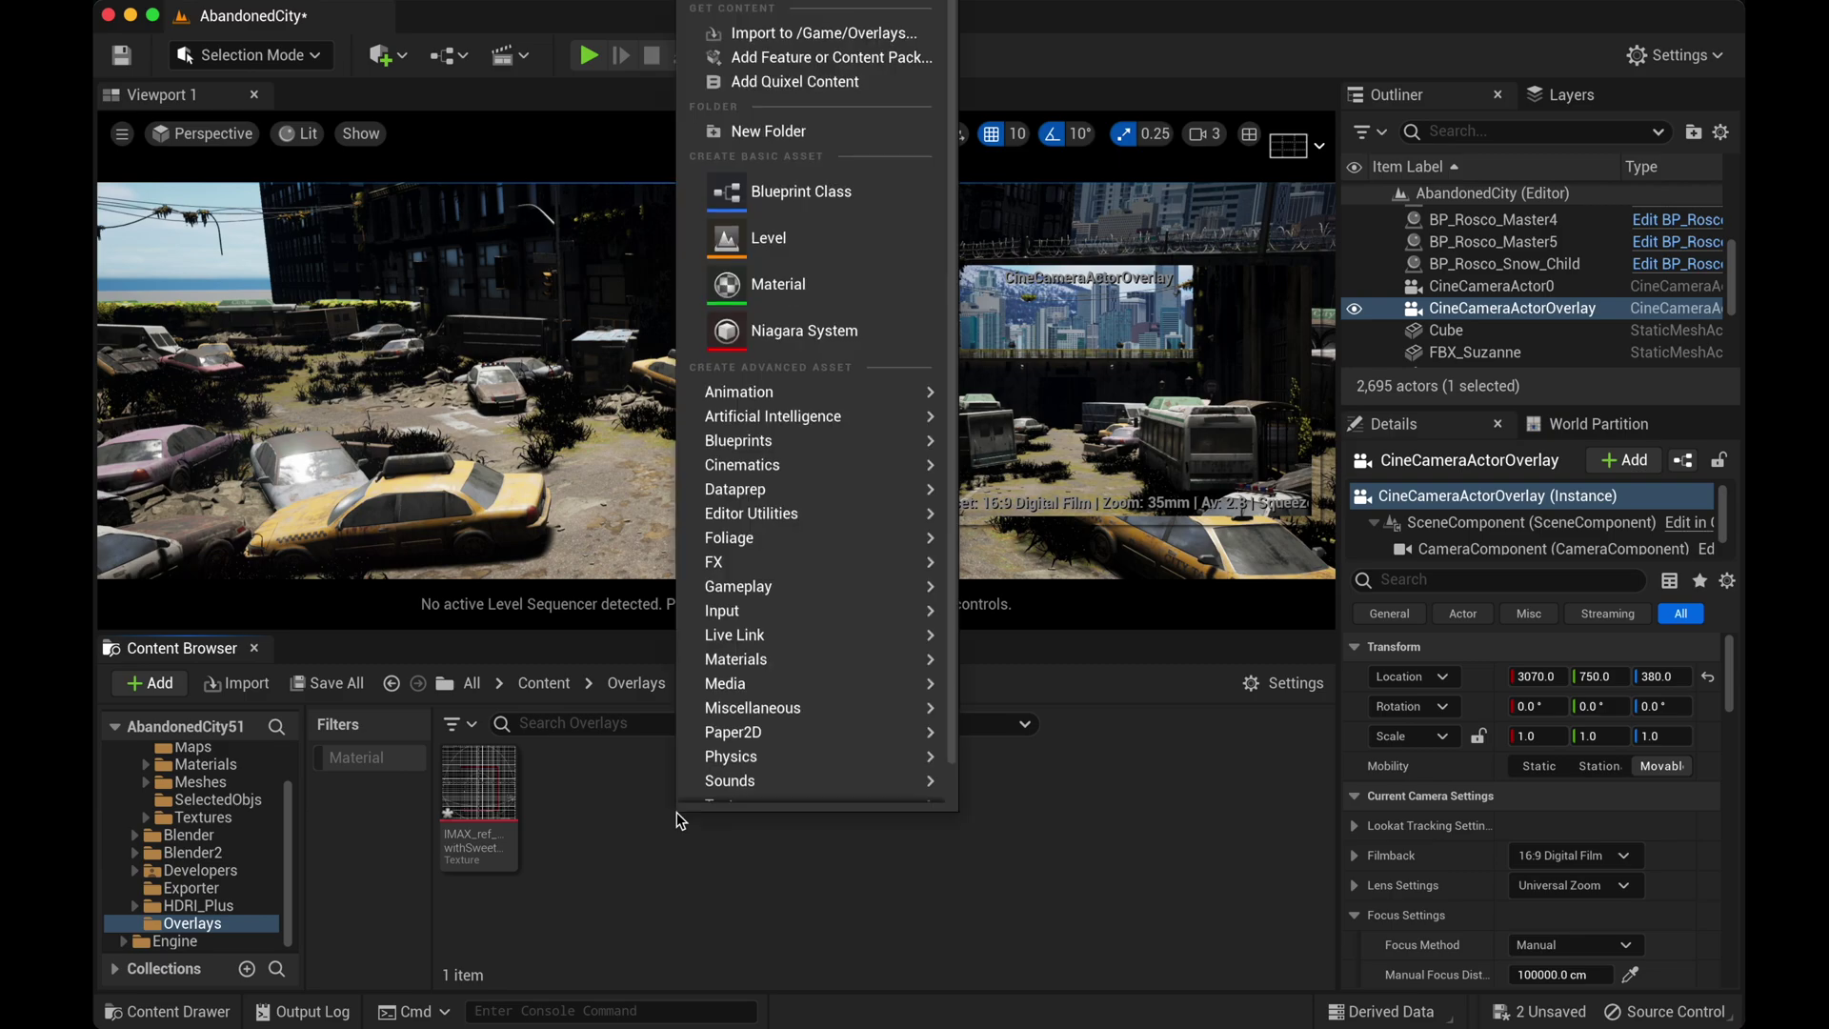
left_click(930, 282)
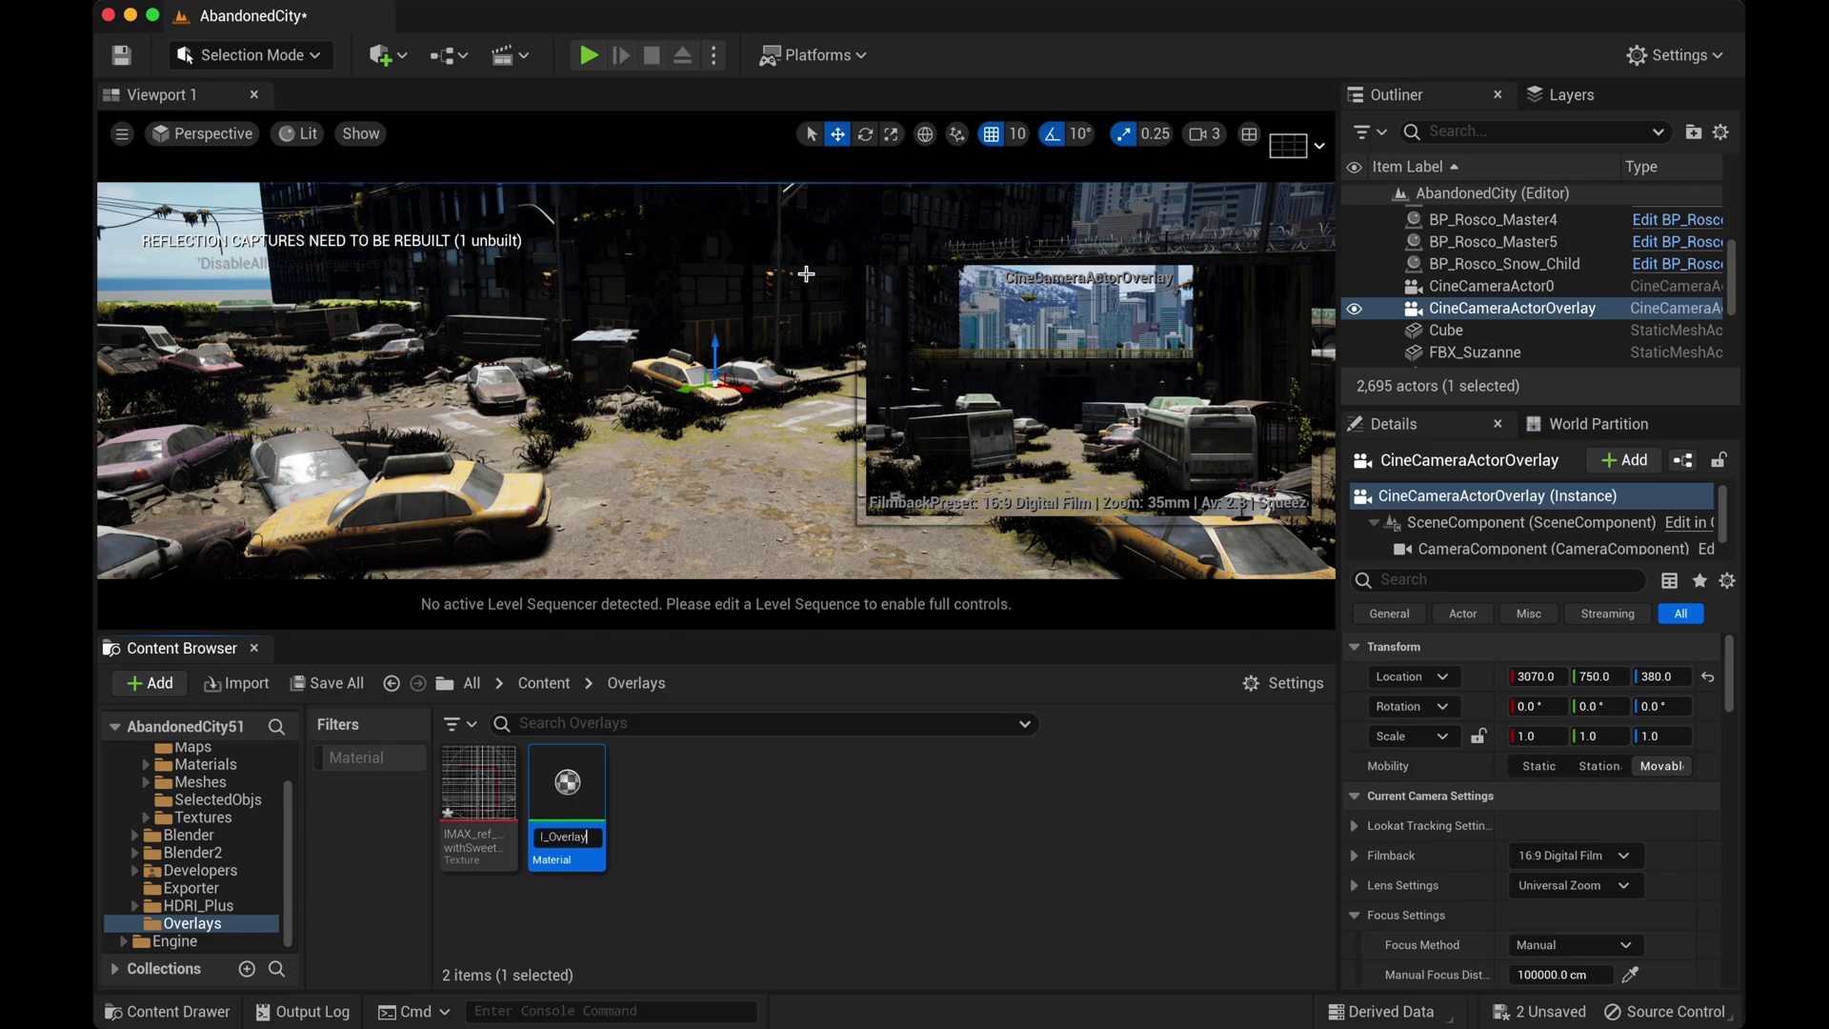
type("PPM_Overlay")
key("Return")
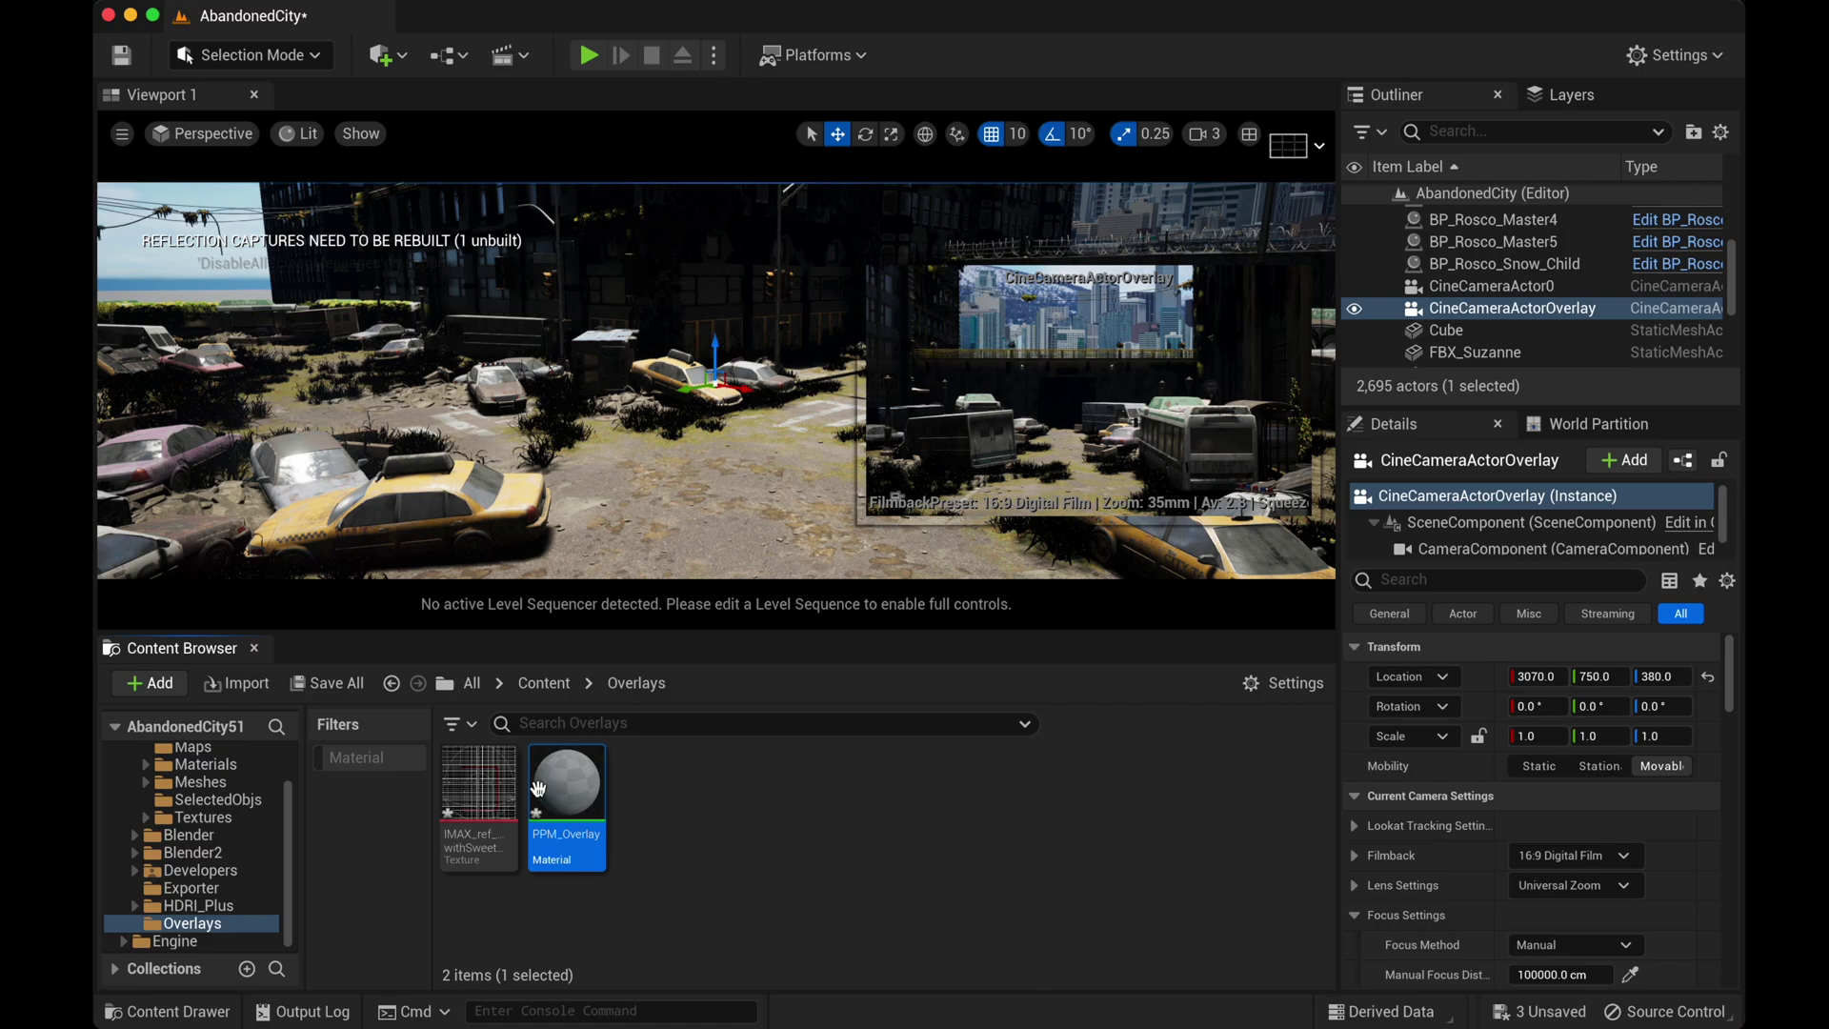
Open PPM_Overlay and set its Material Domain to Post Process
double_click(596, 793)
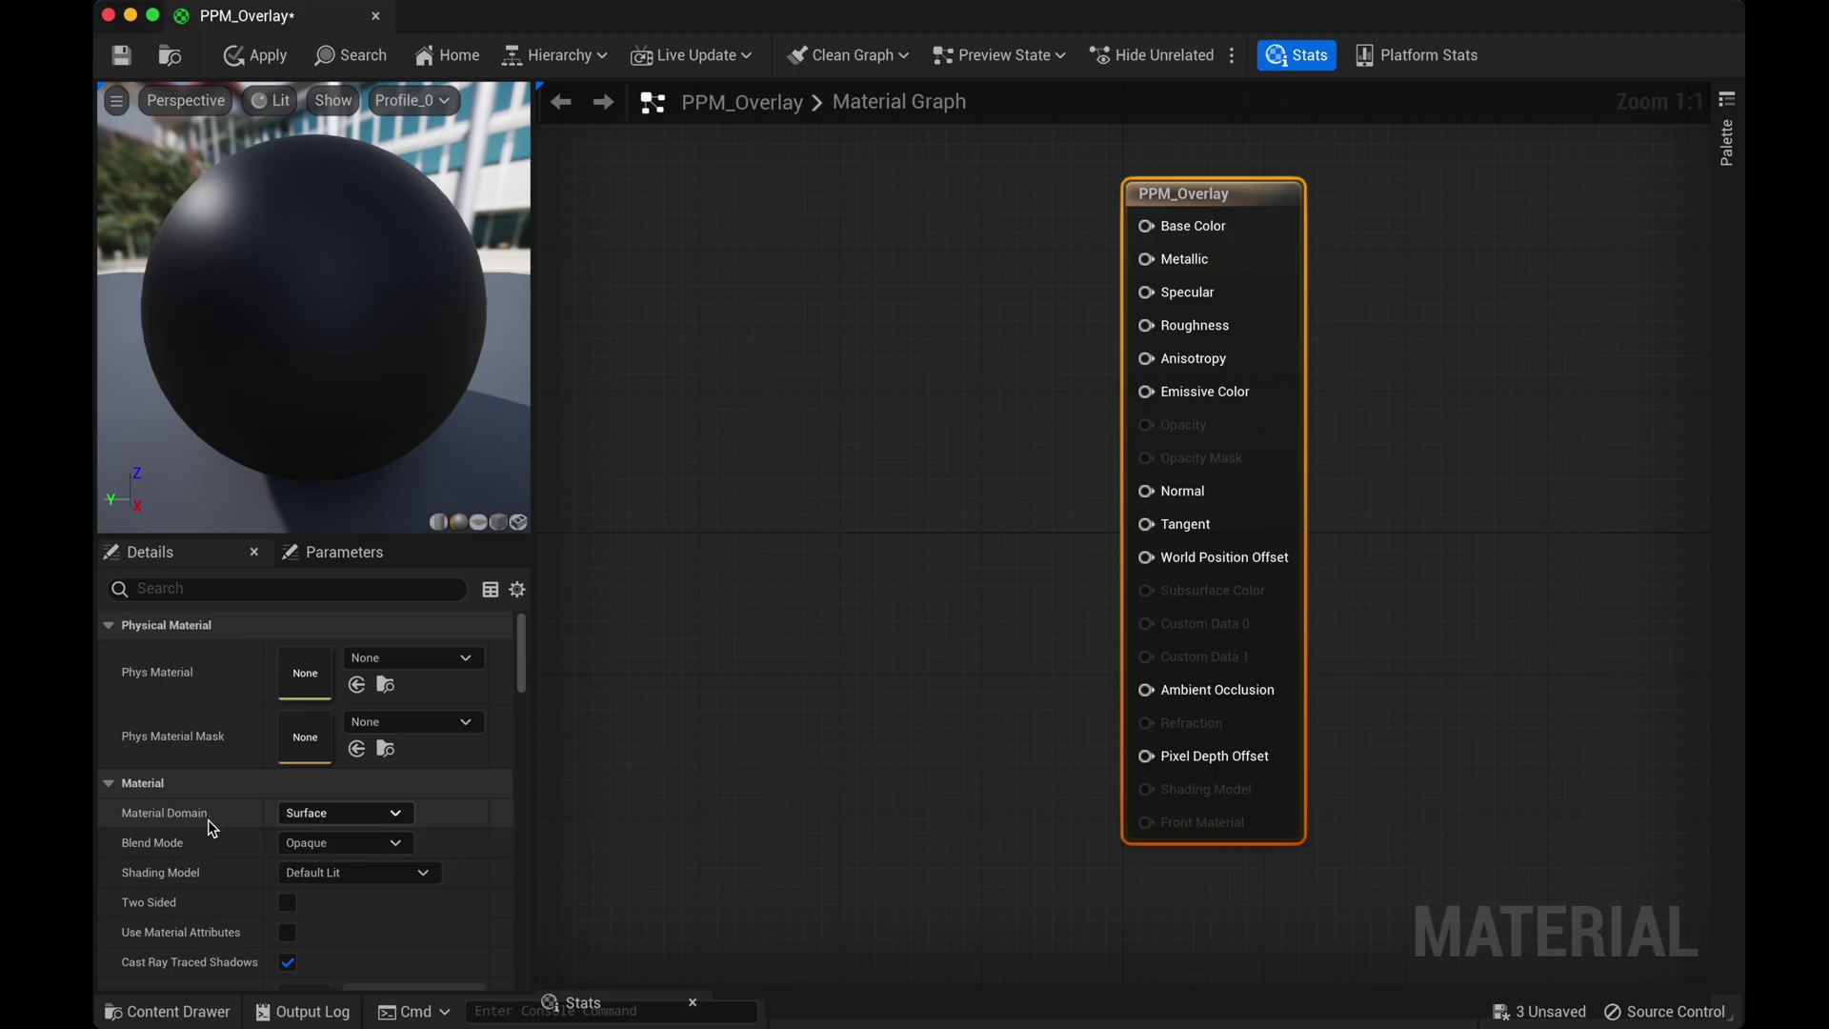
left_click(368, 815)
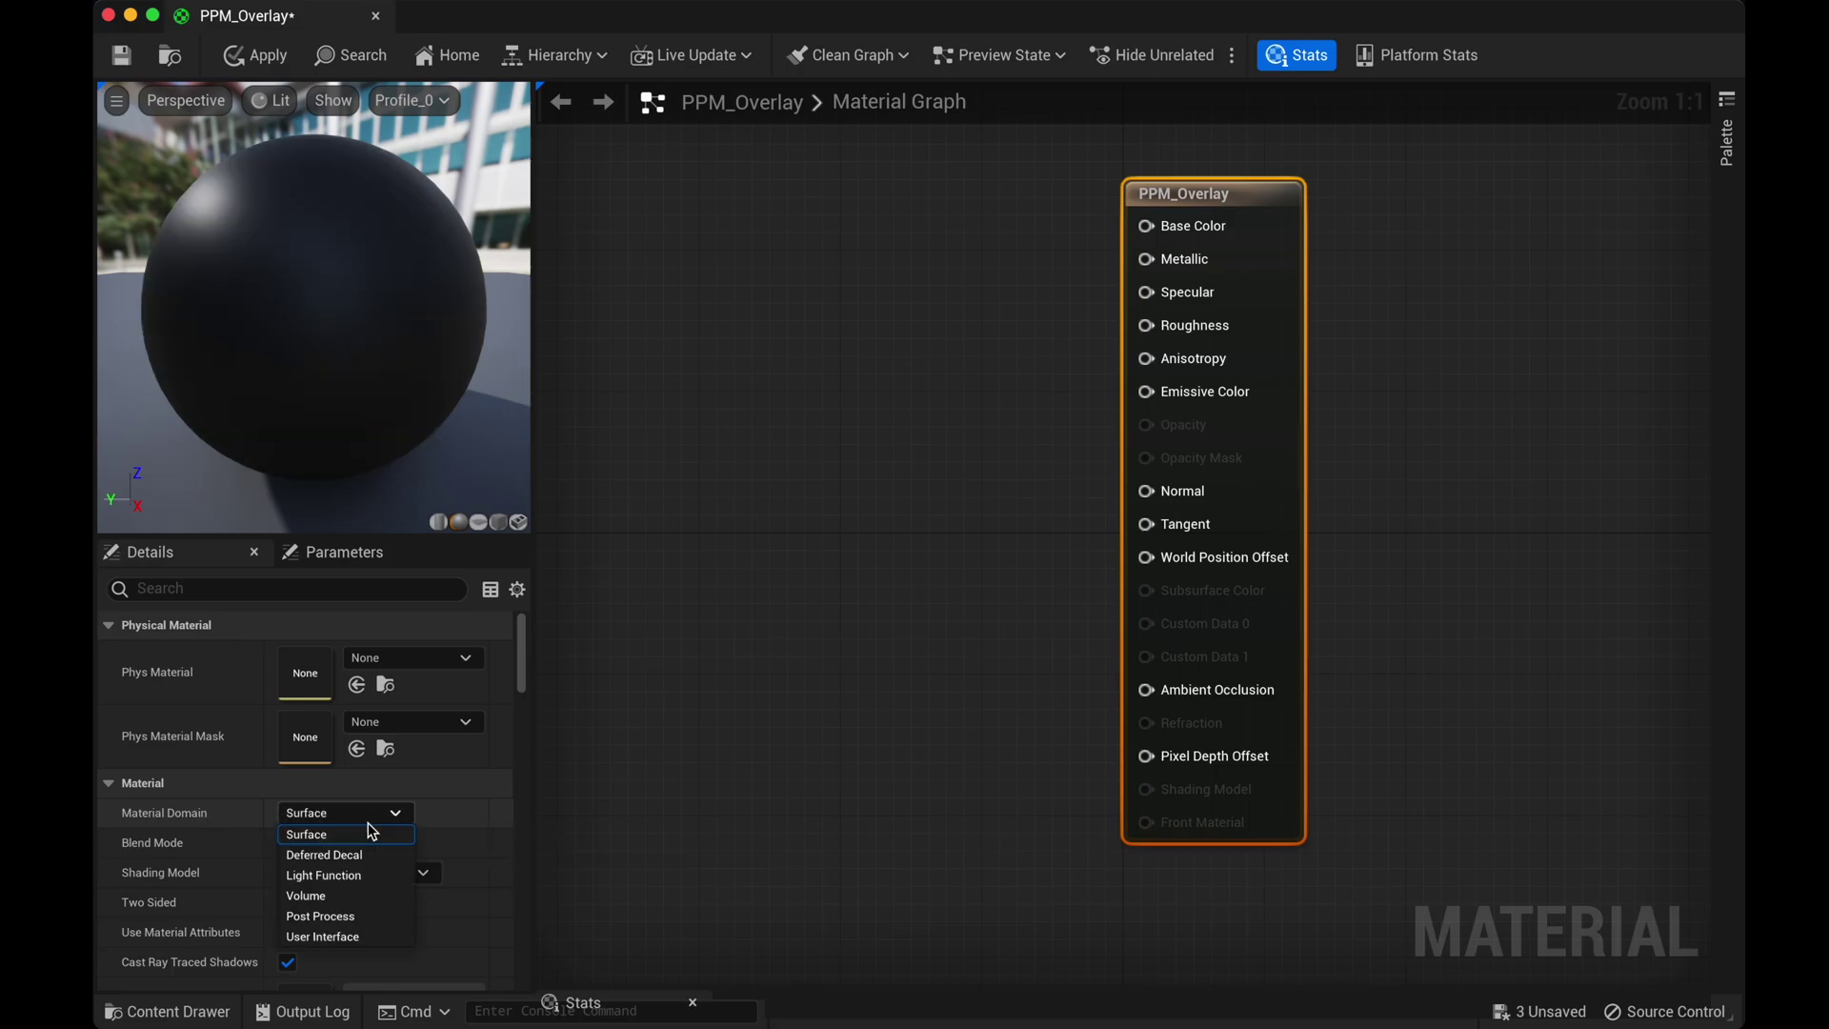
left_click(353, 915)
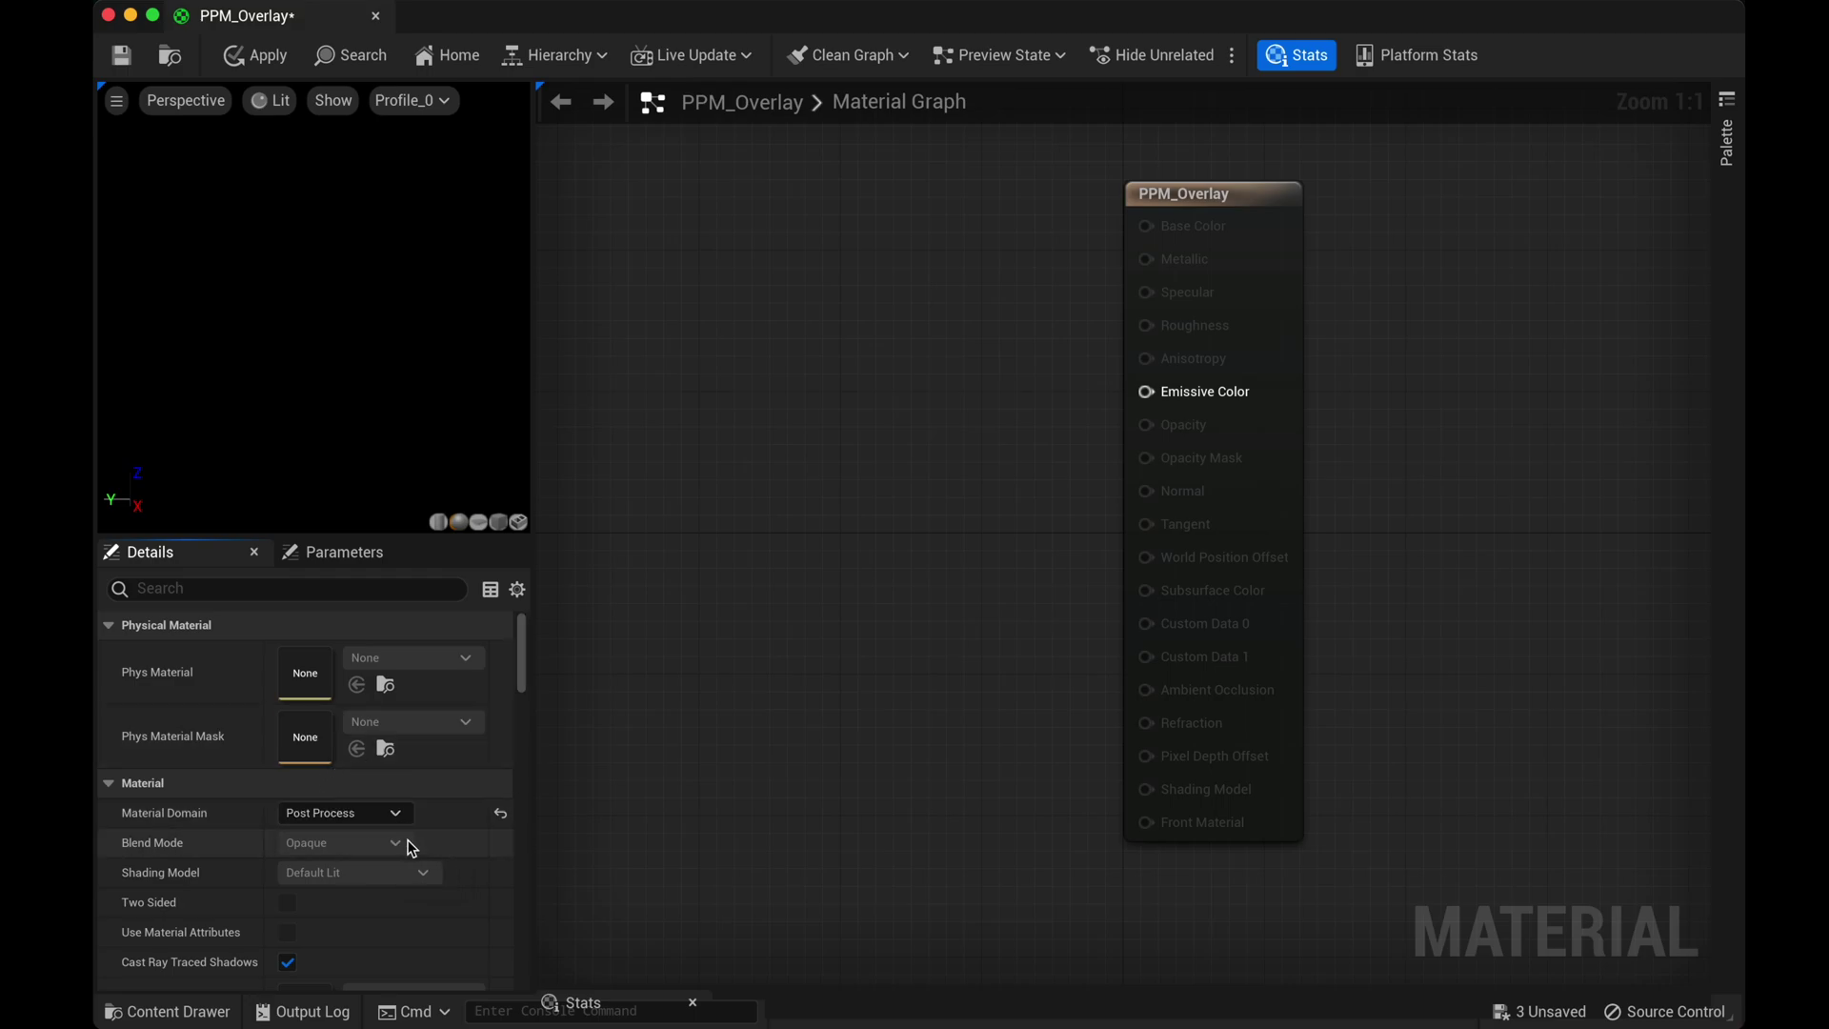
Enable Output Alpha and set the material's Blend Mode to Translucent
left_click(334, 589)
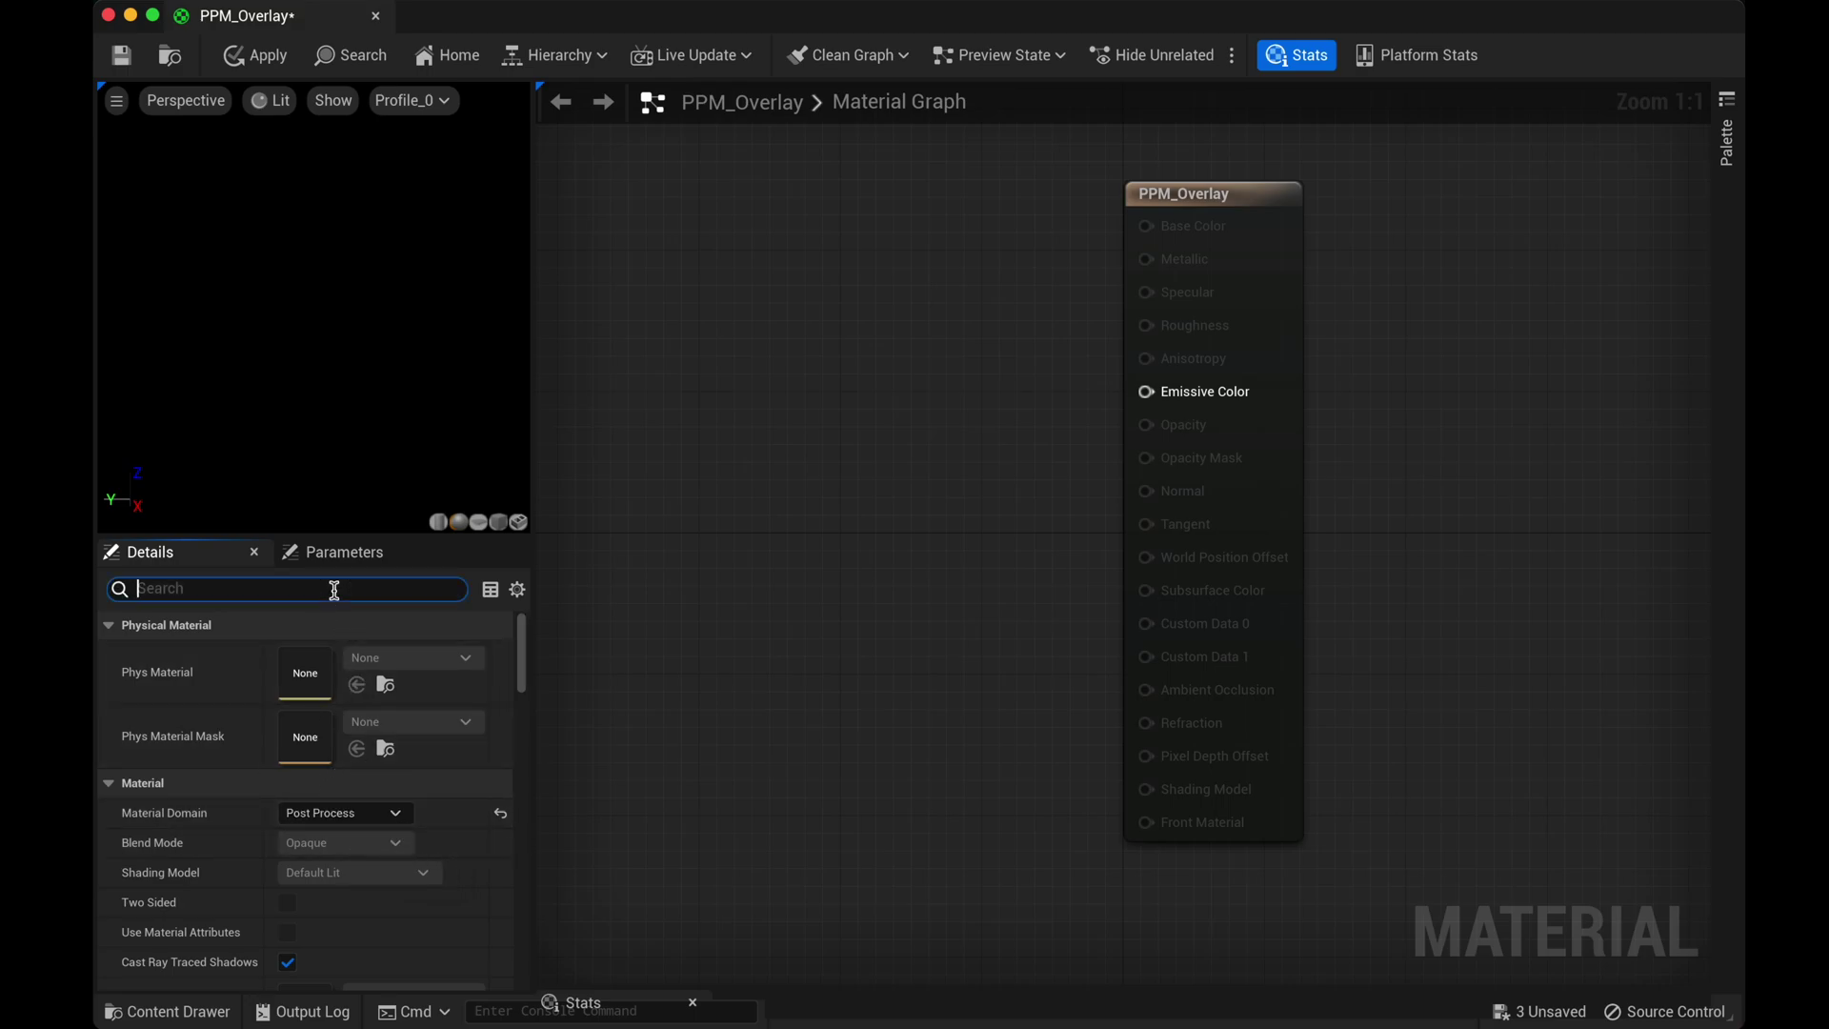
type("alpha")
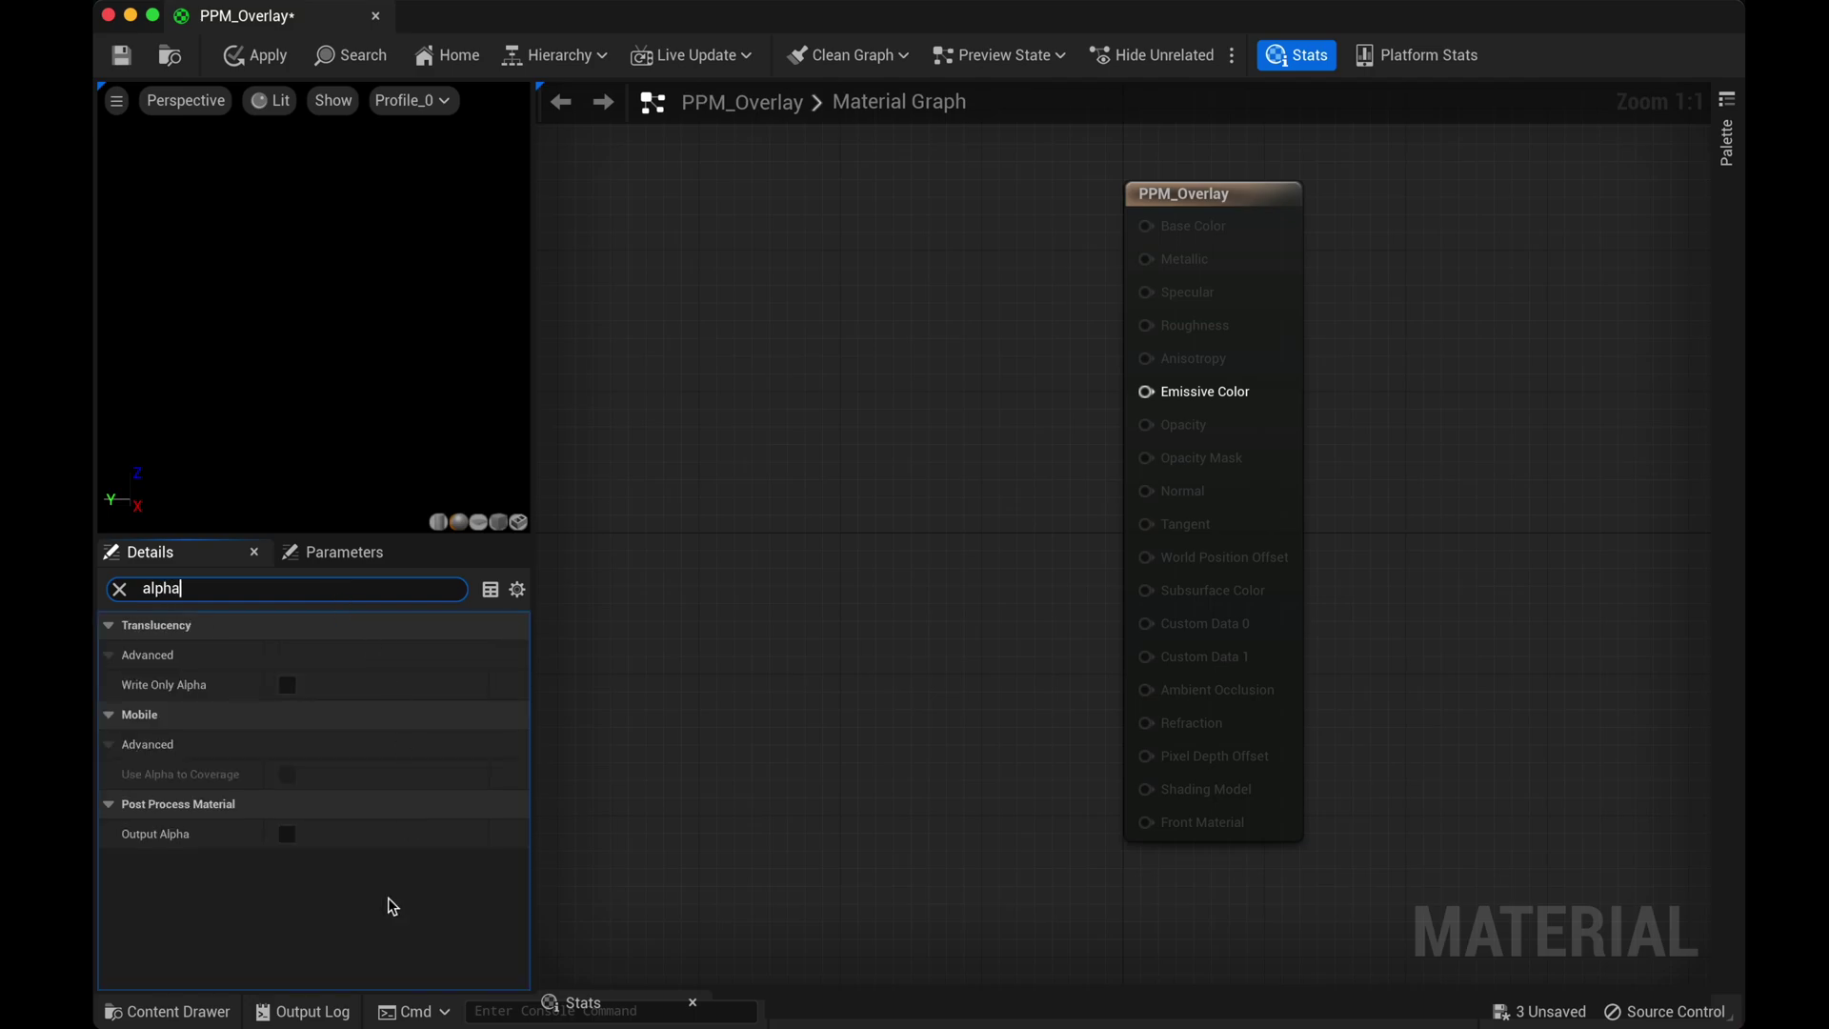
left_click(289, 836)
left_click(119, 589)
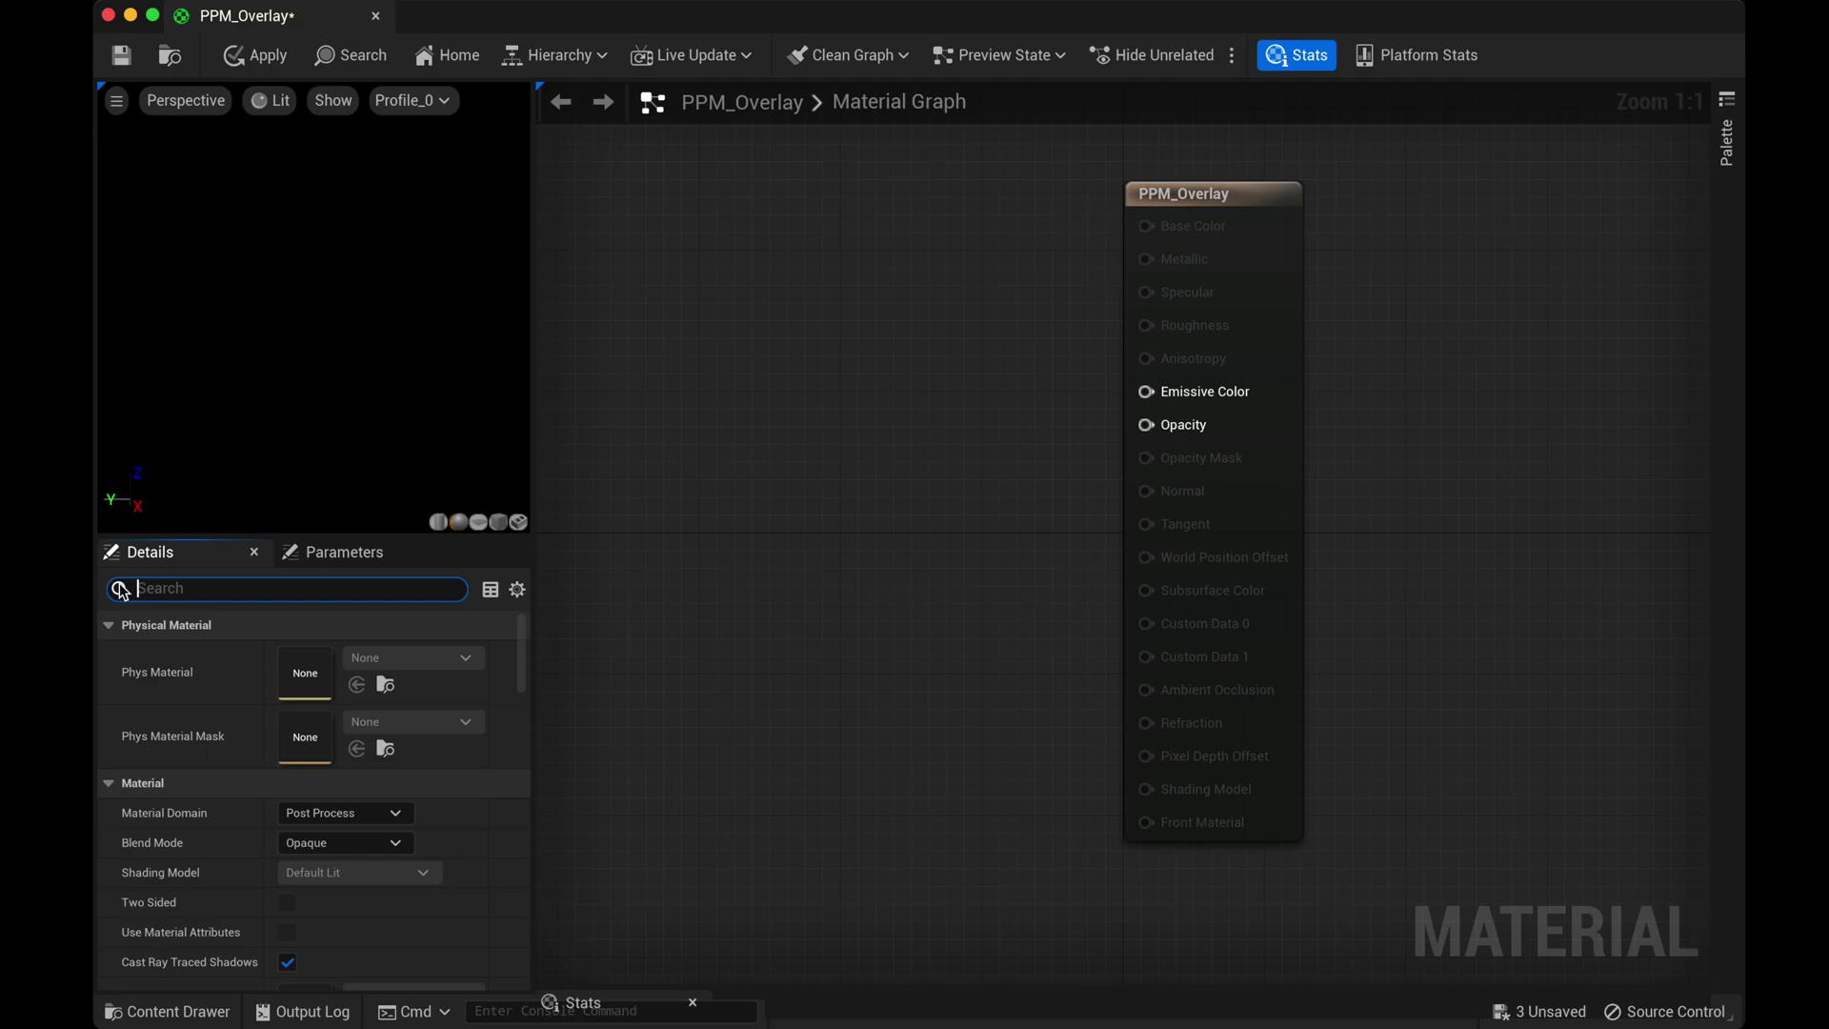
left_click(343, 843)
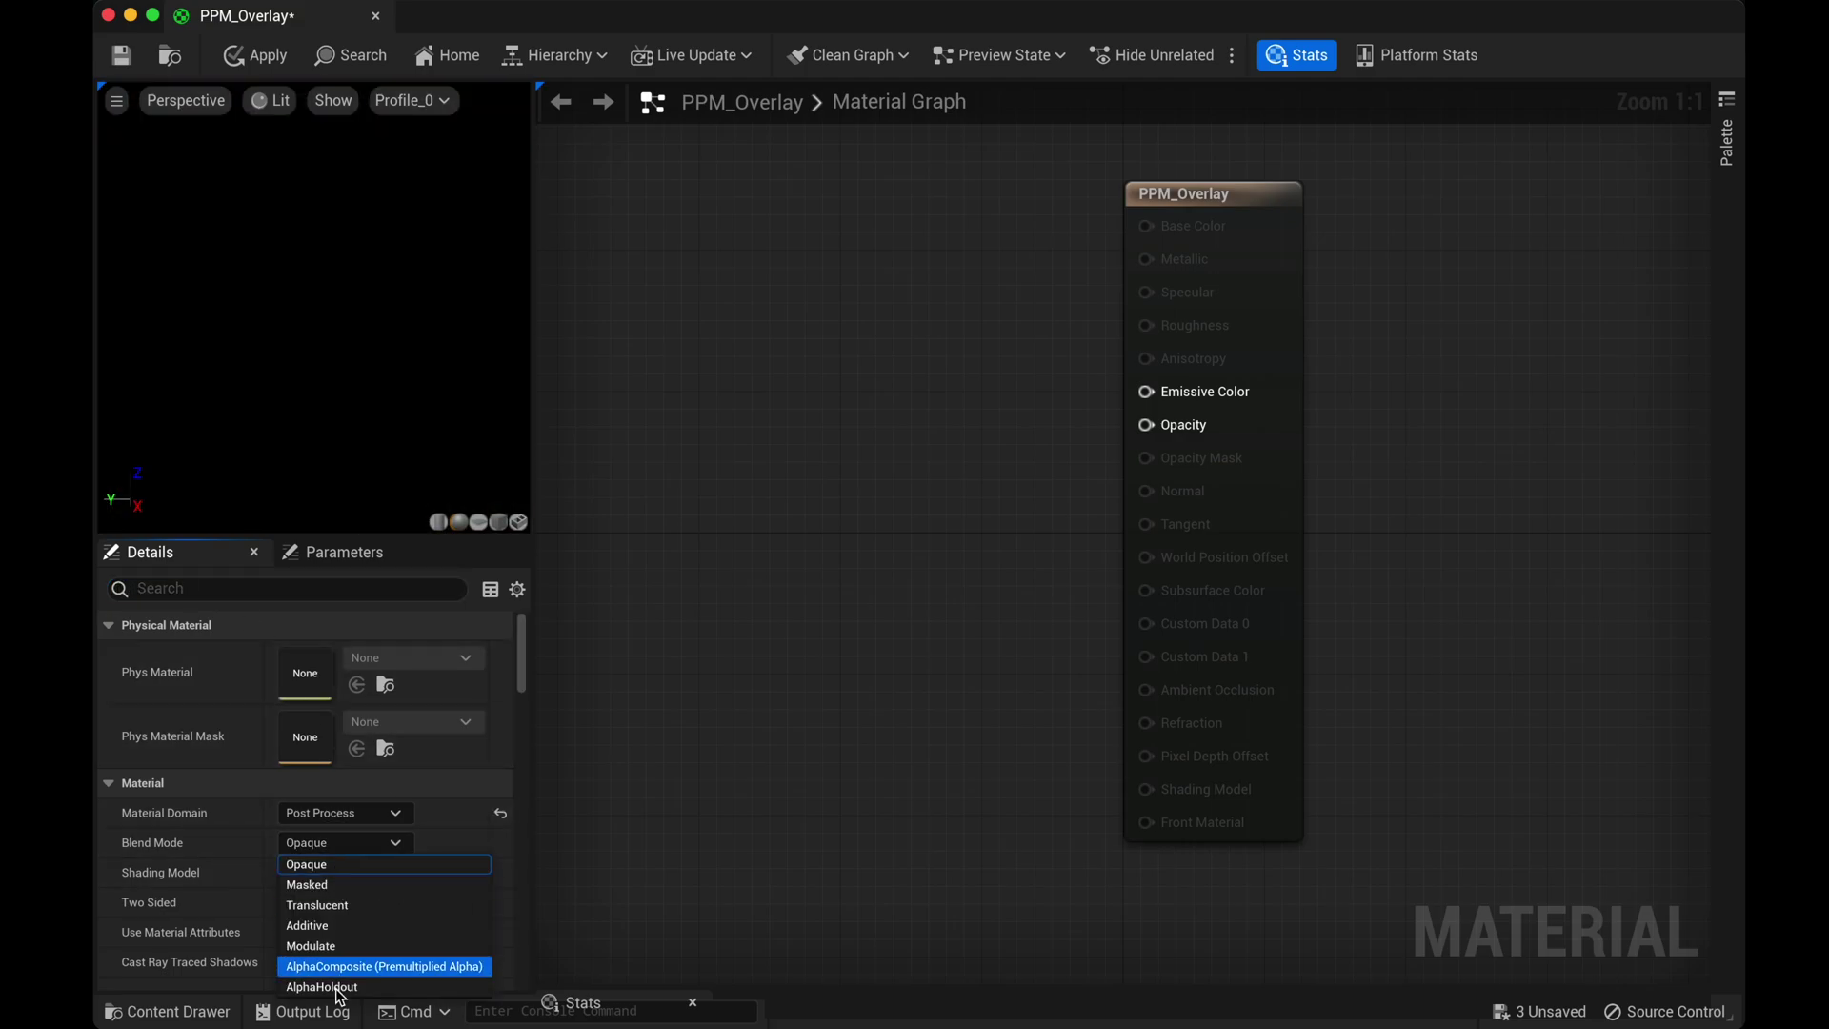
left_click(346, 913)
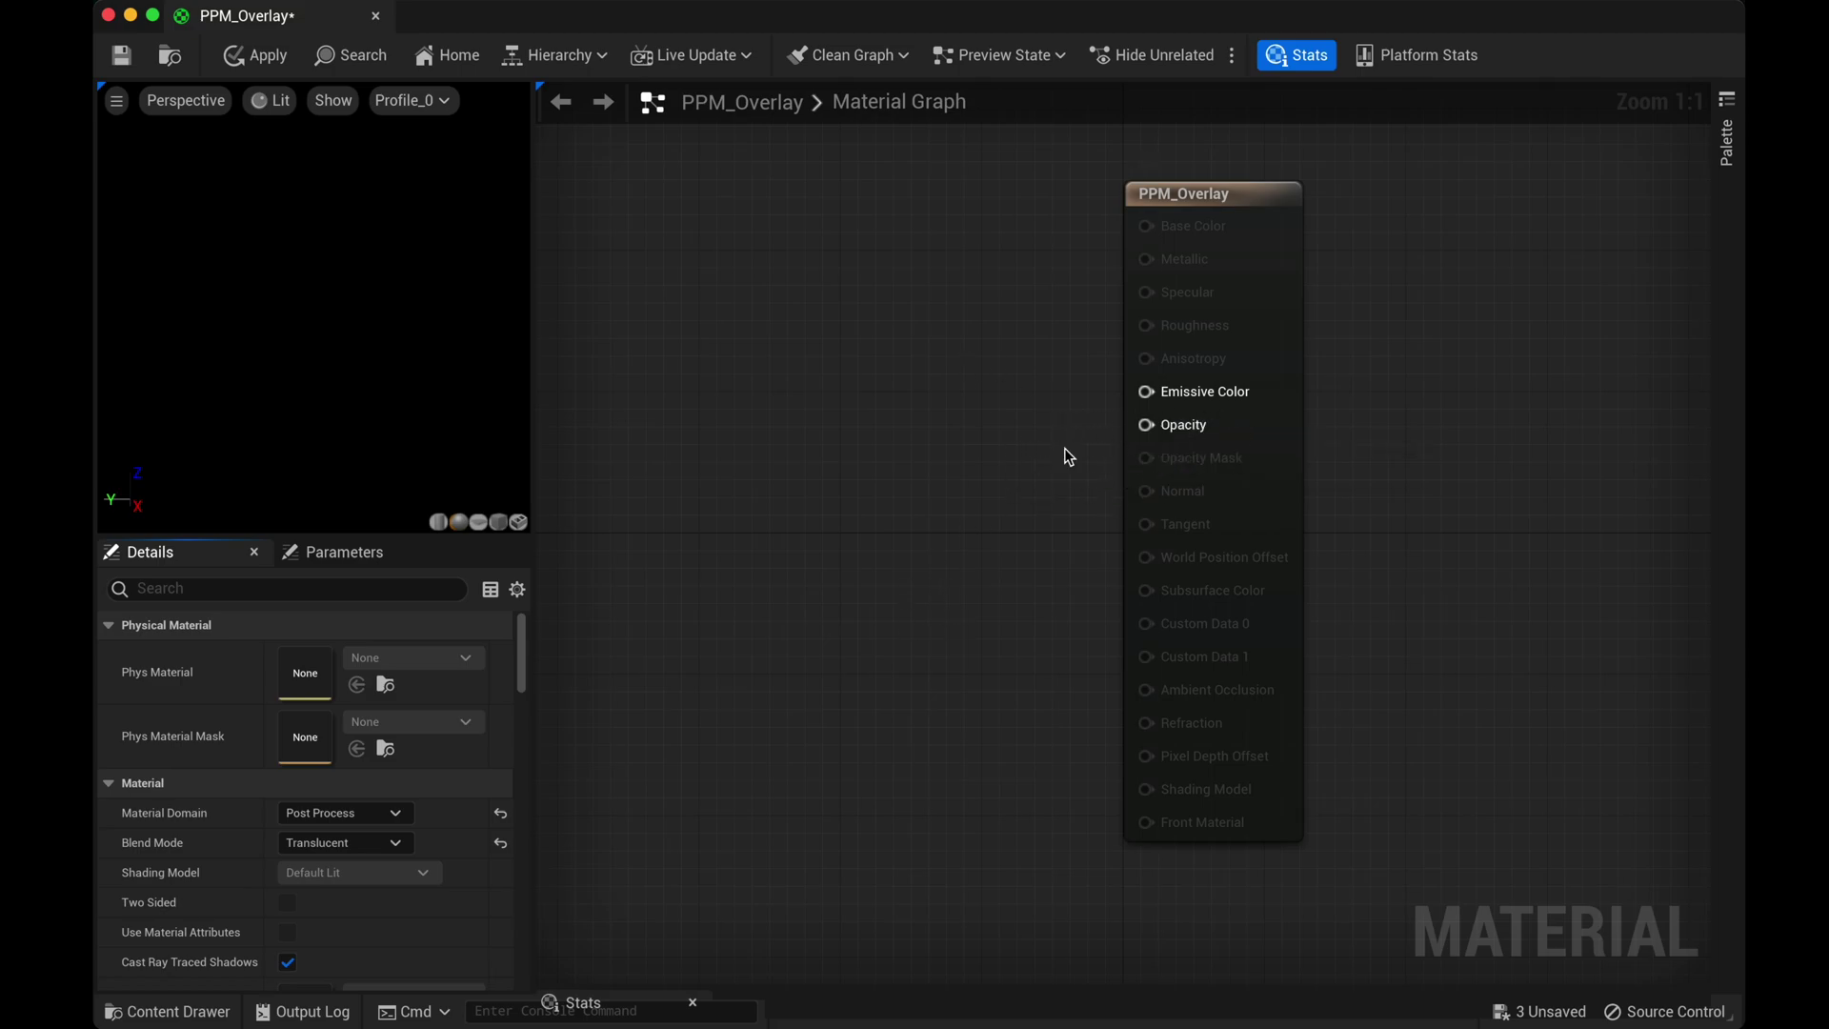
Add the IMAX texture to the PPM_Overlay graph as a Texture Sample
left_click_drag(748, 16, 1170, 16)
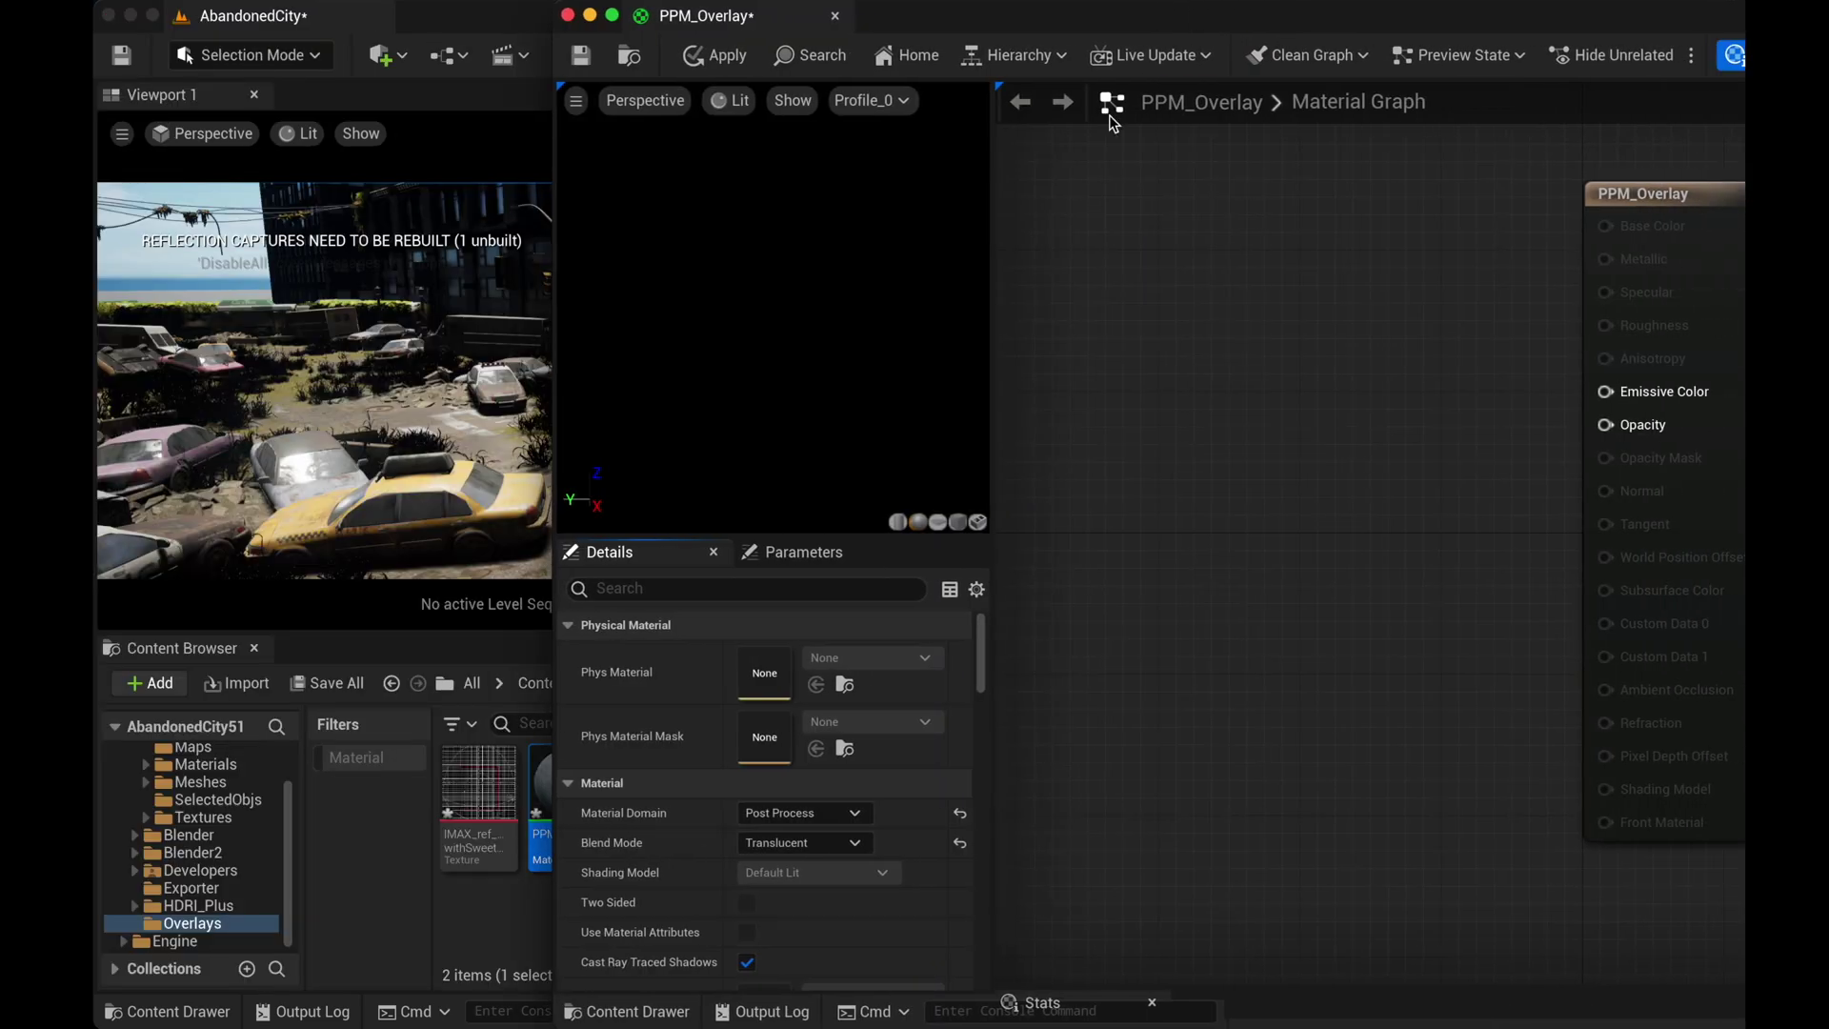
left_click(468, 808)
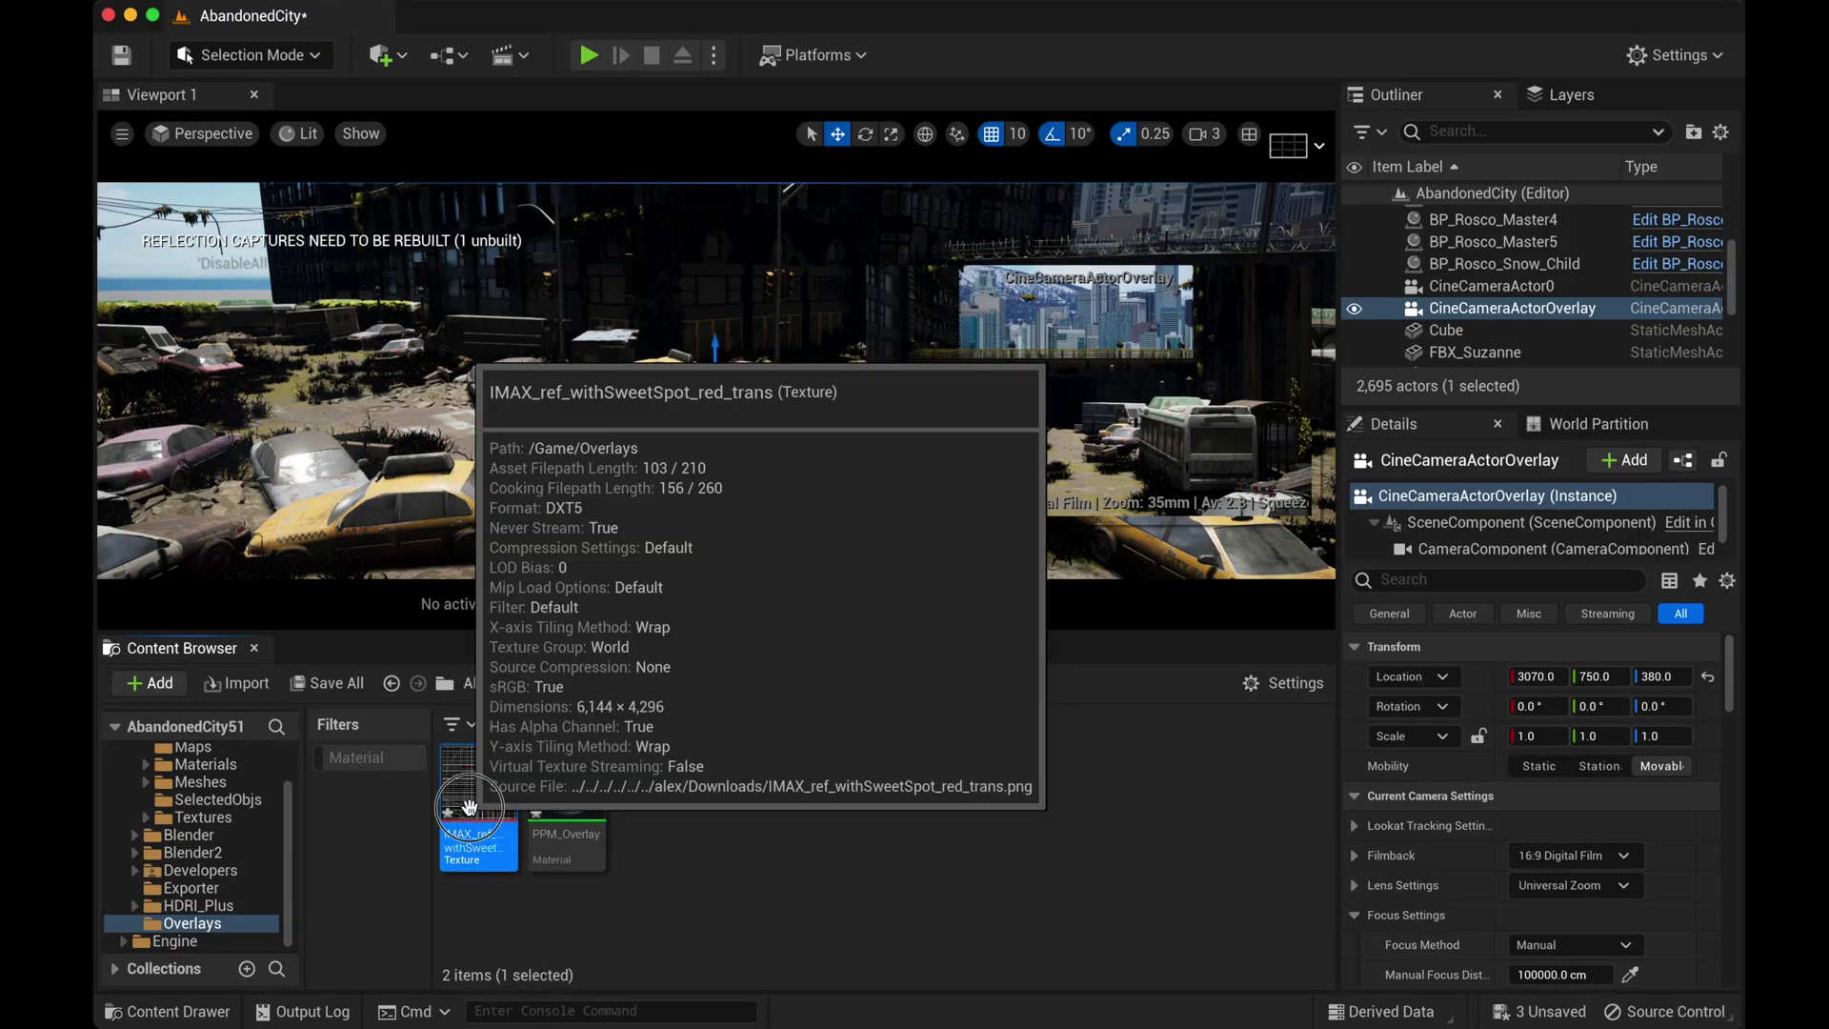
left_click_drag(469, 808, 1301, 425)
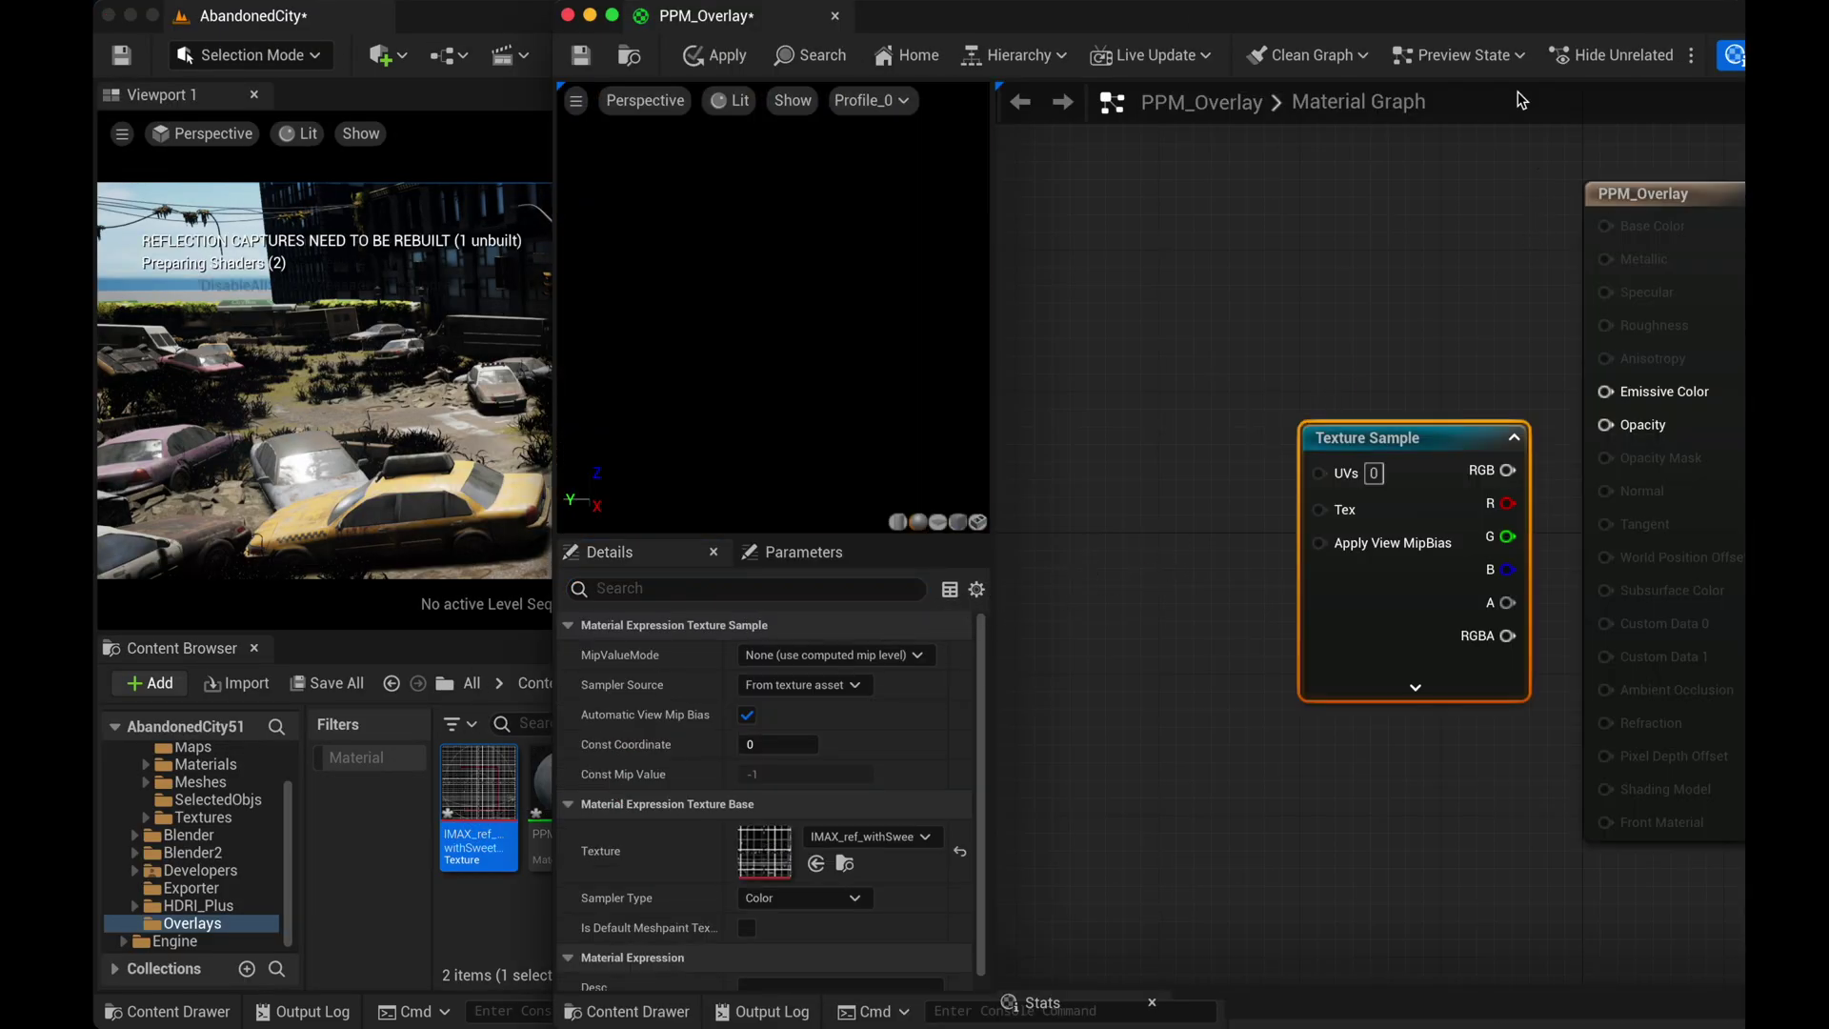
left_click(1334, 294)
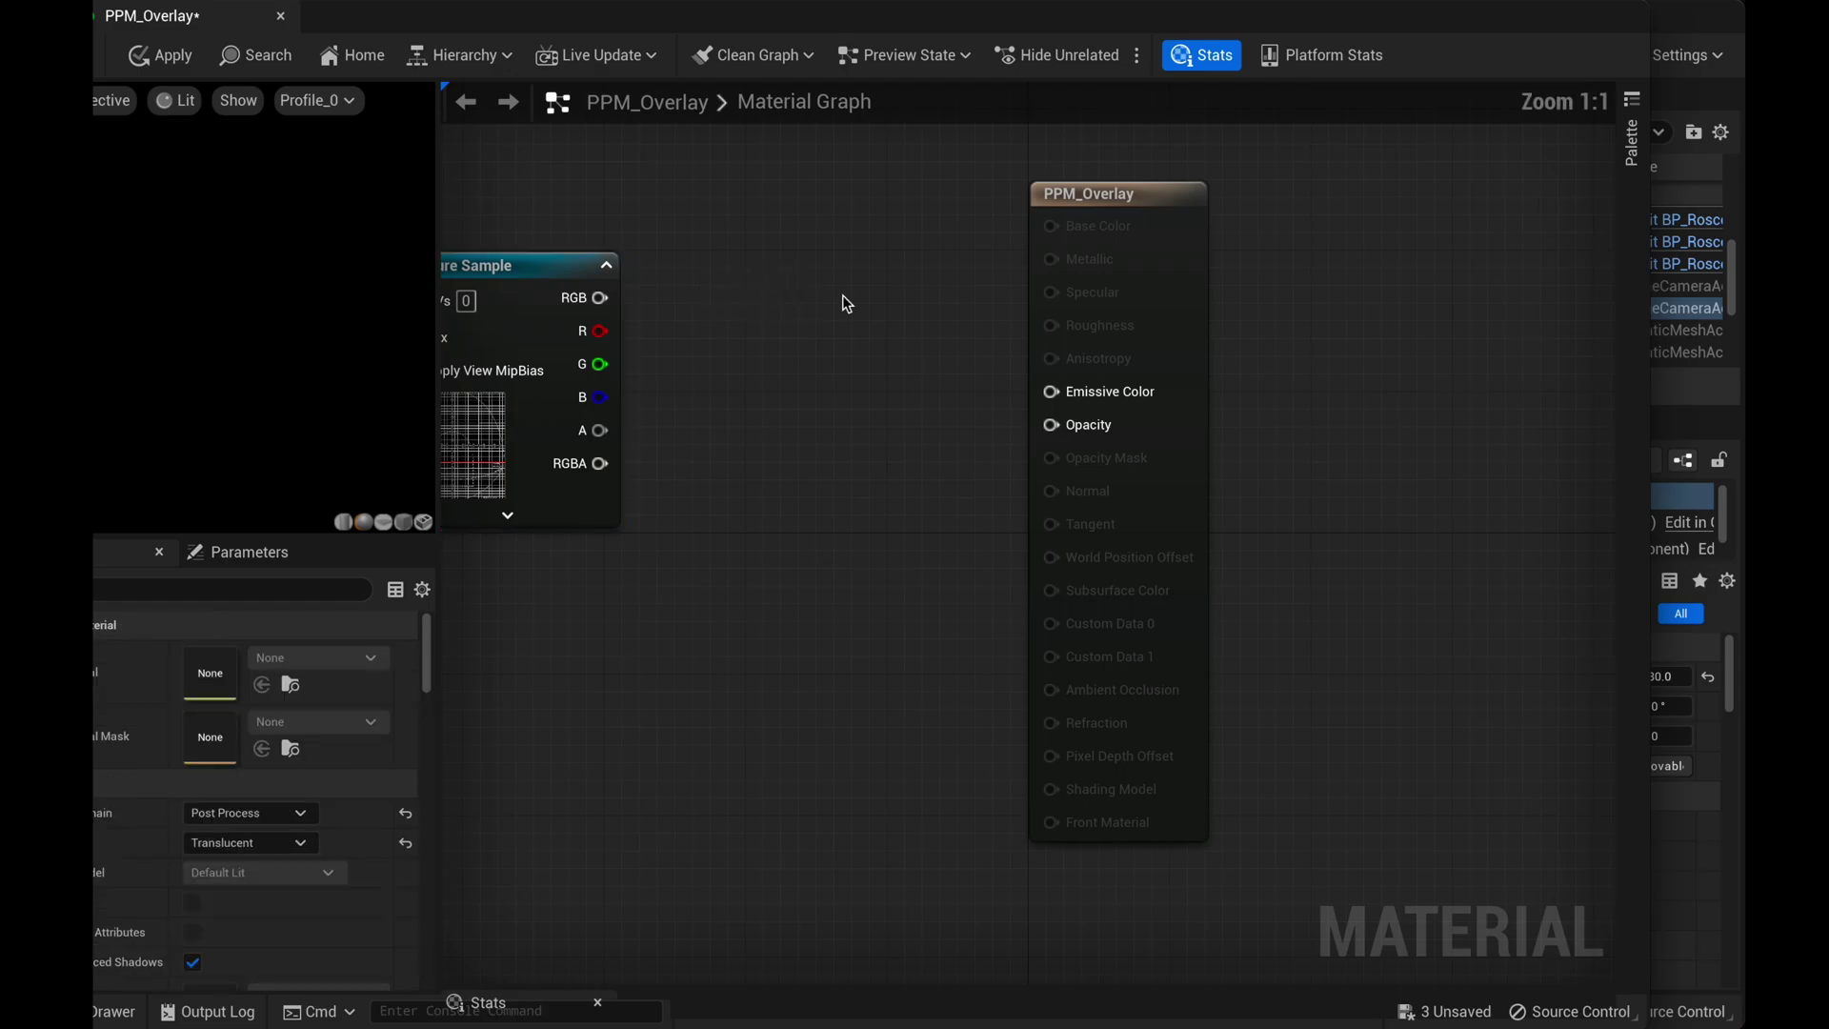
key("Home")
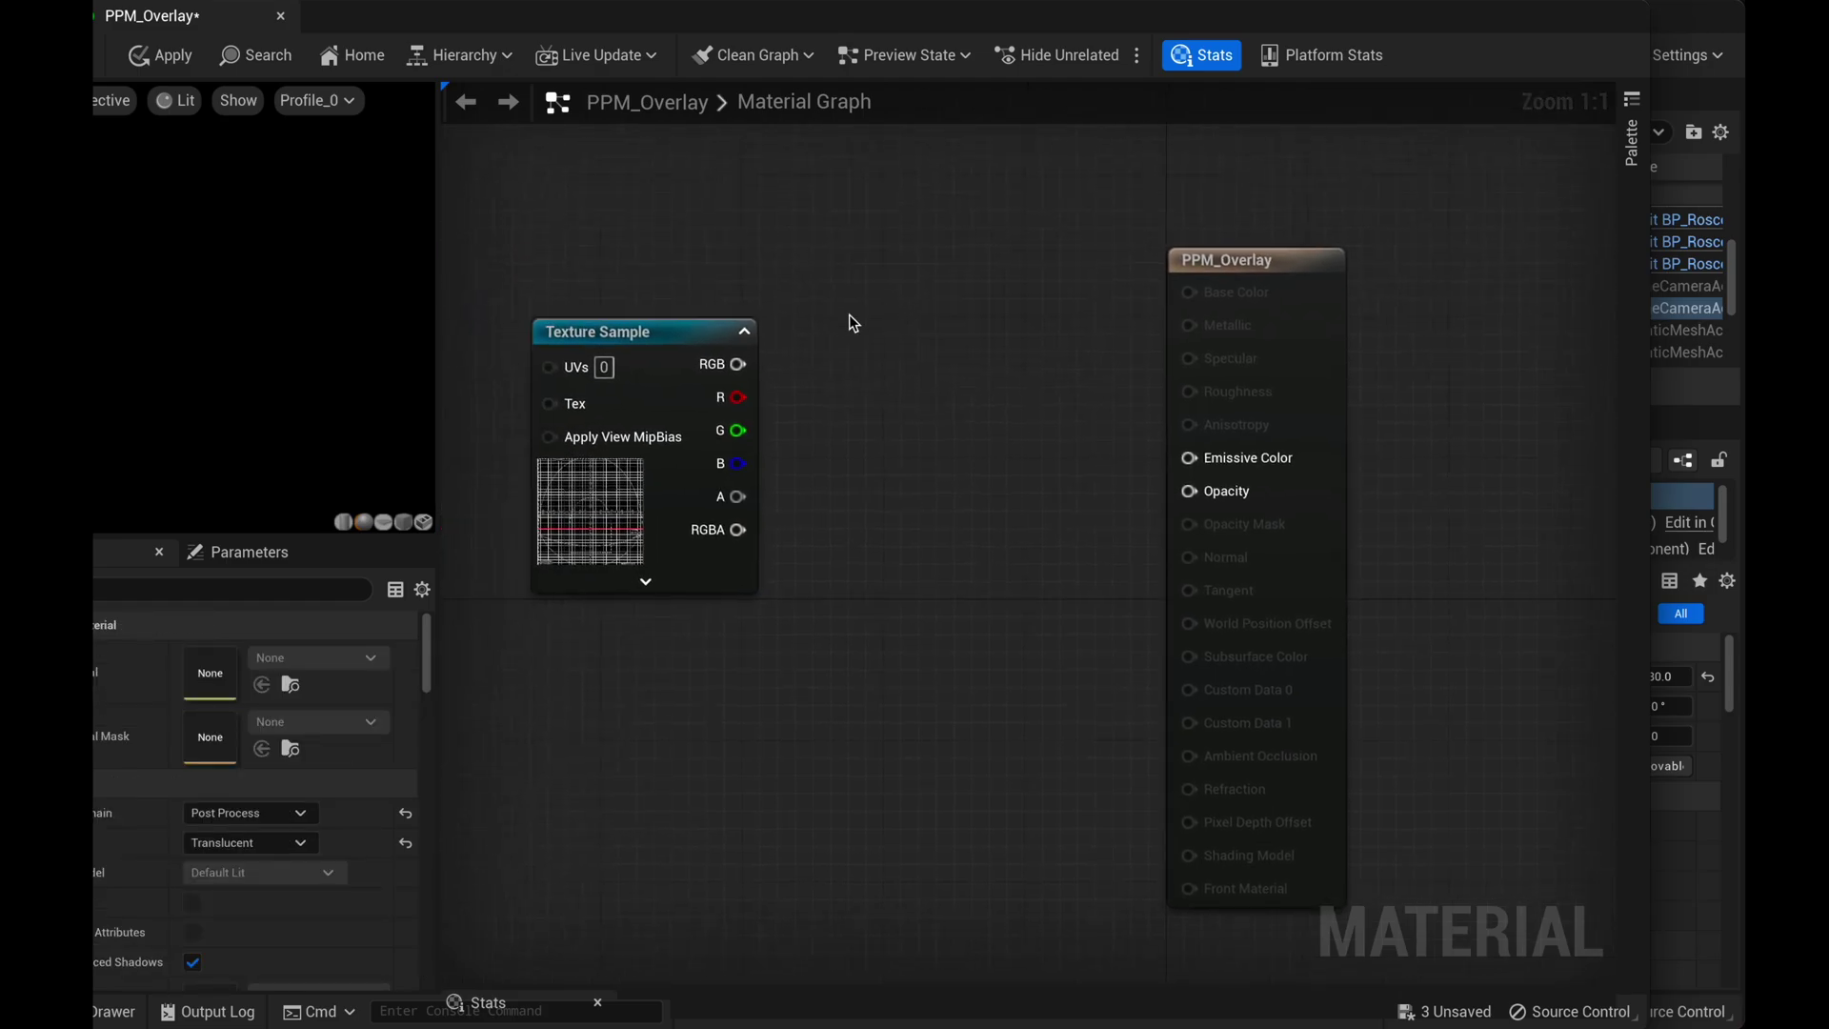
Add a SceneTexture node above the Texture Sample
right_click(915, 298)
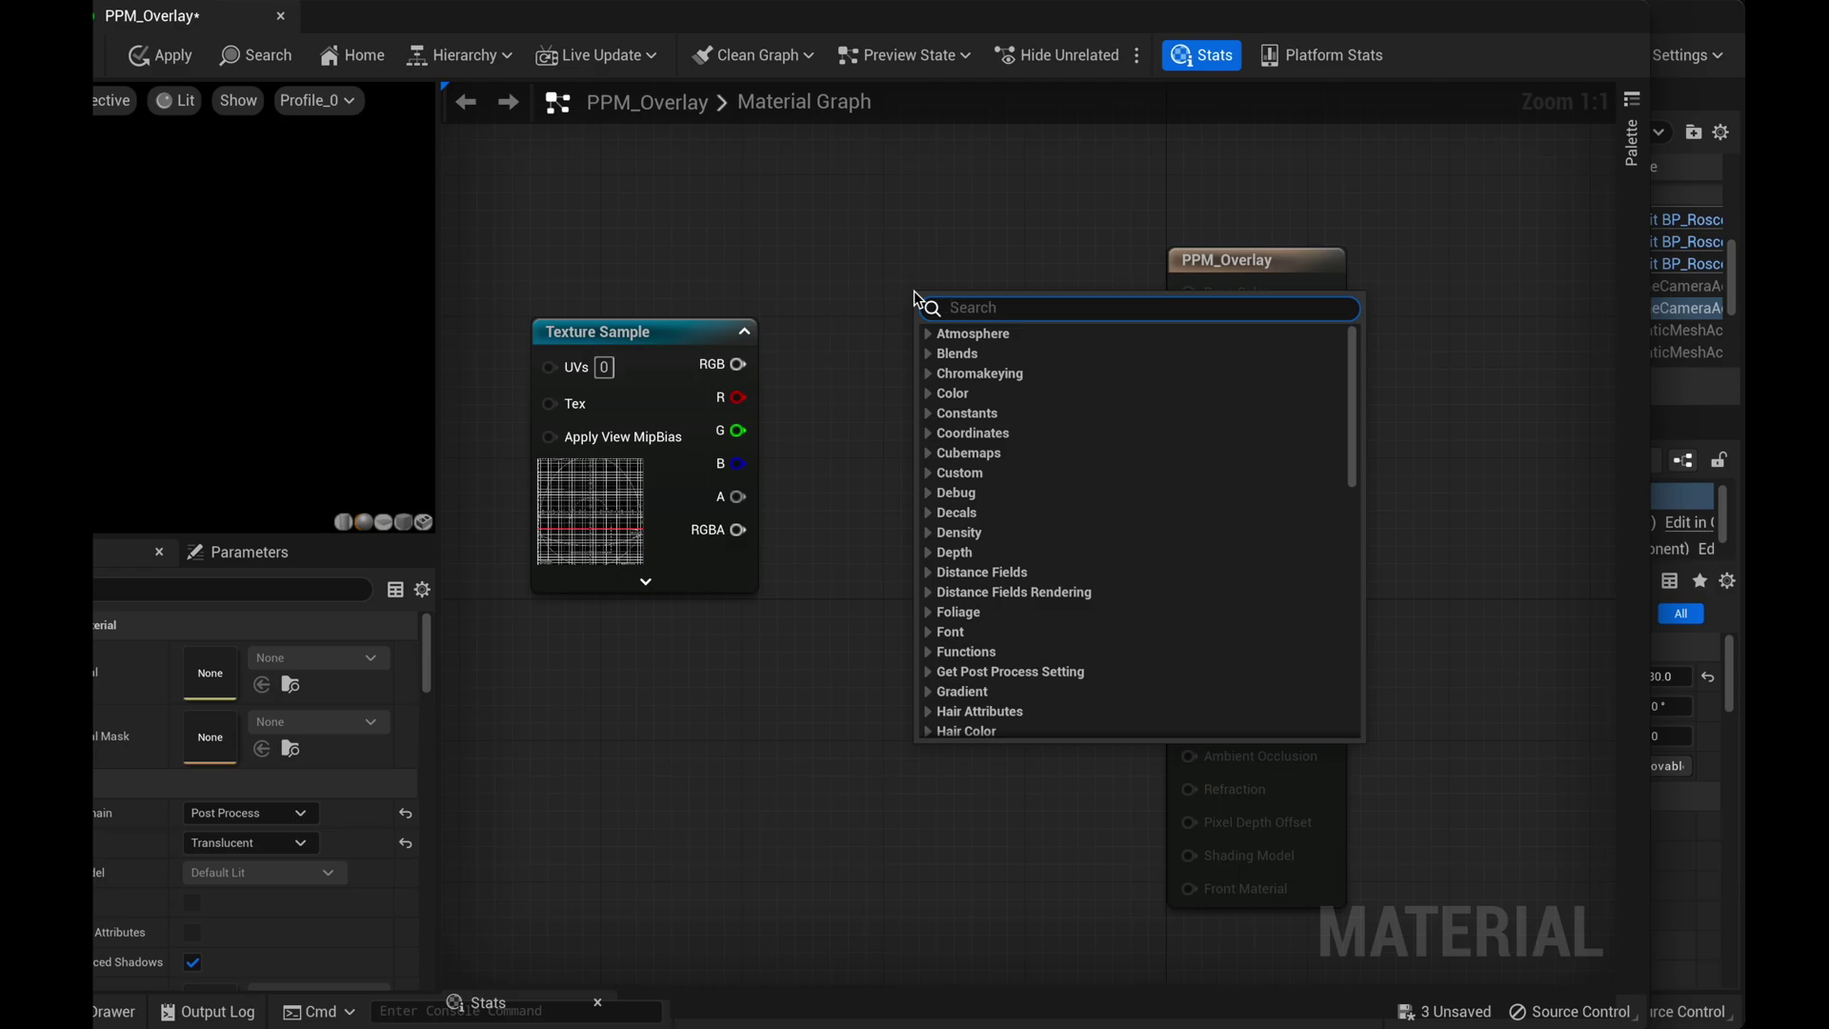
type("sce")
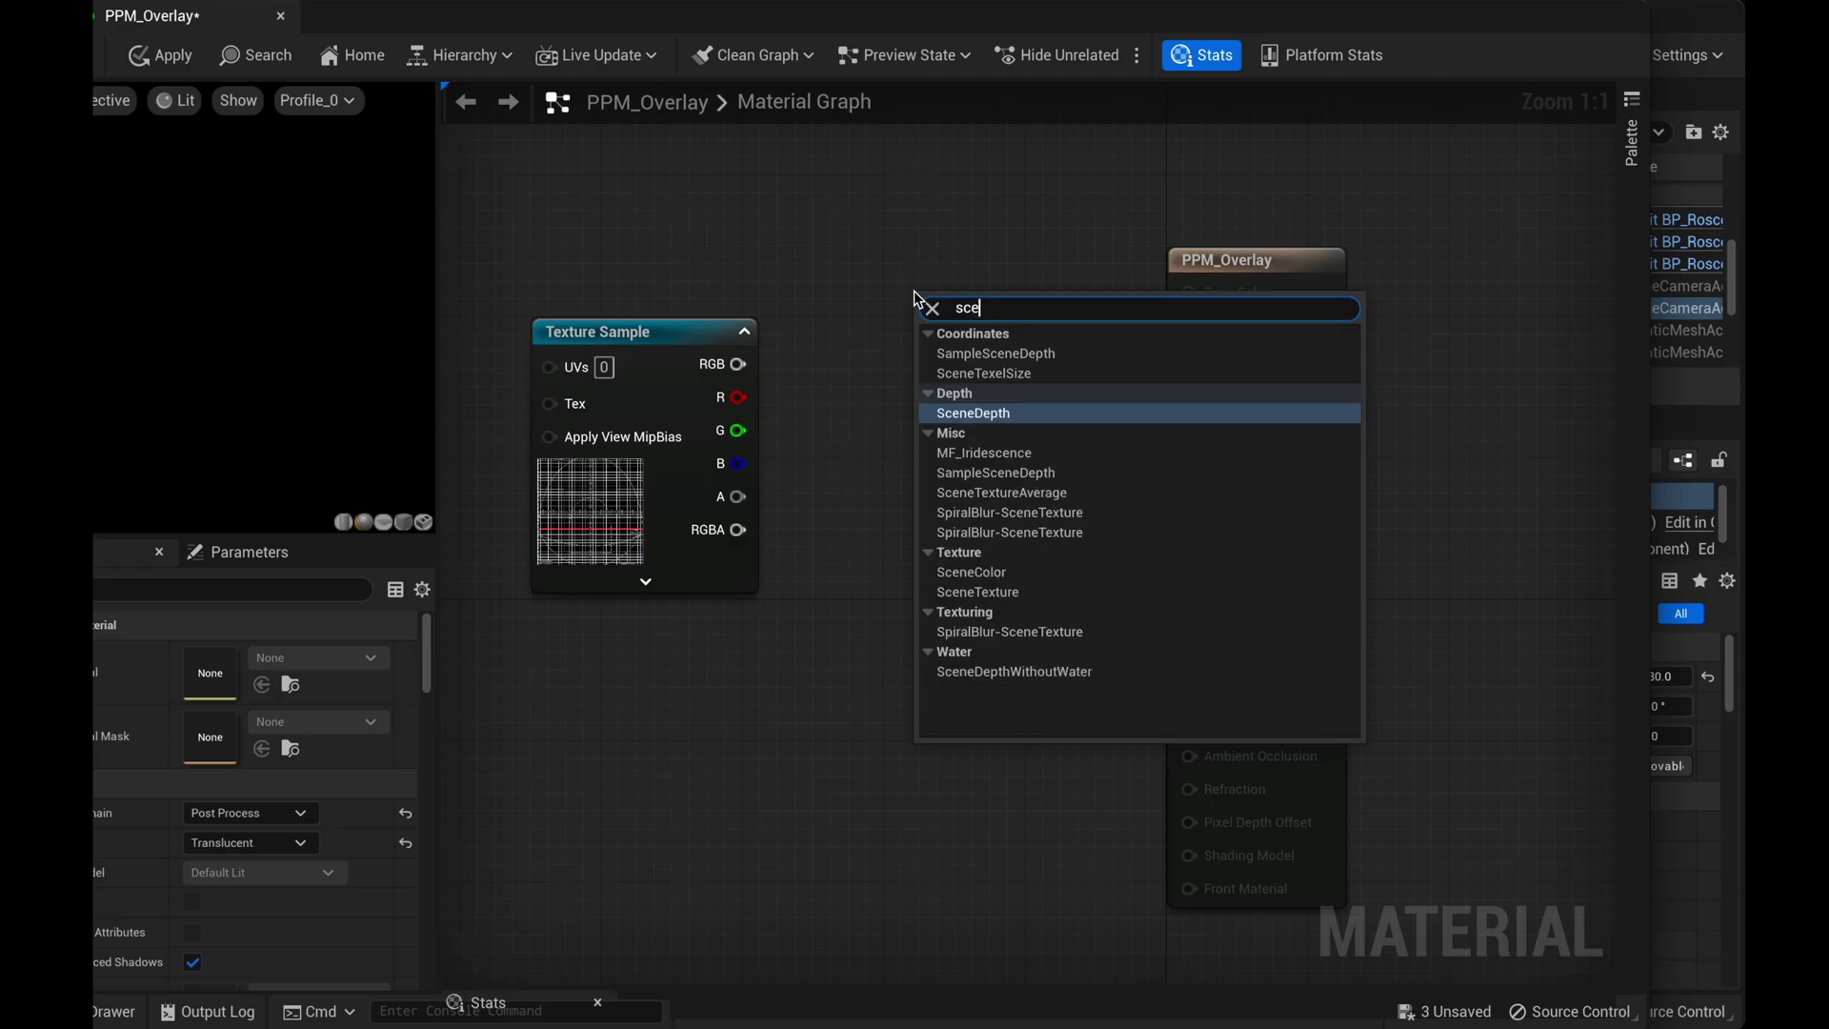
type("ne")
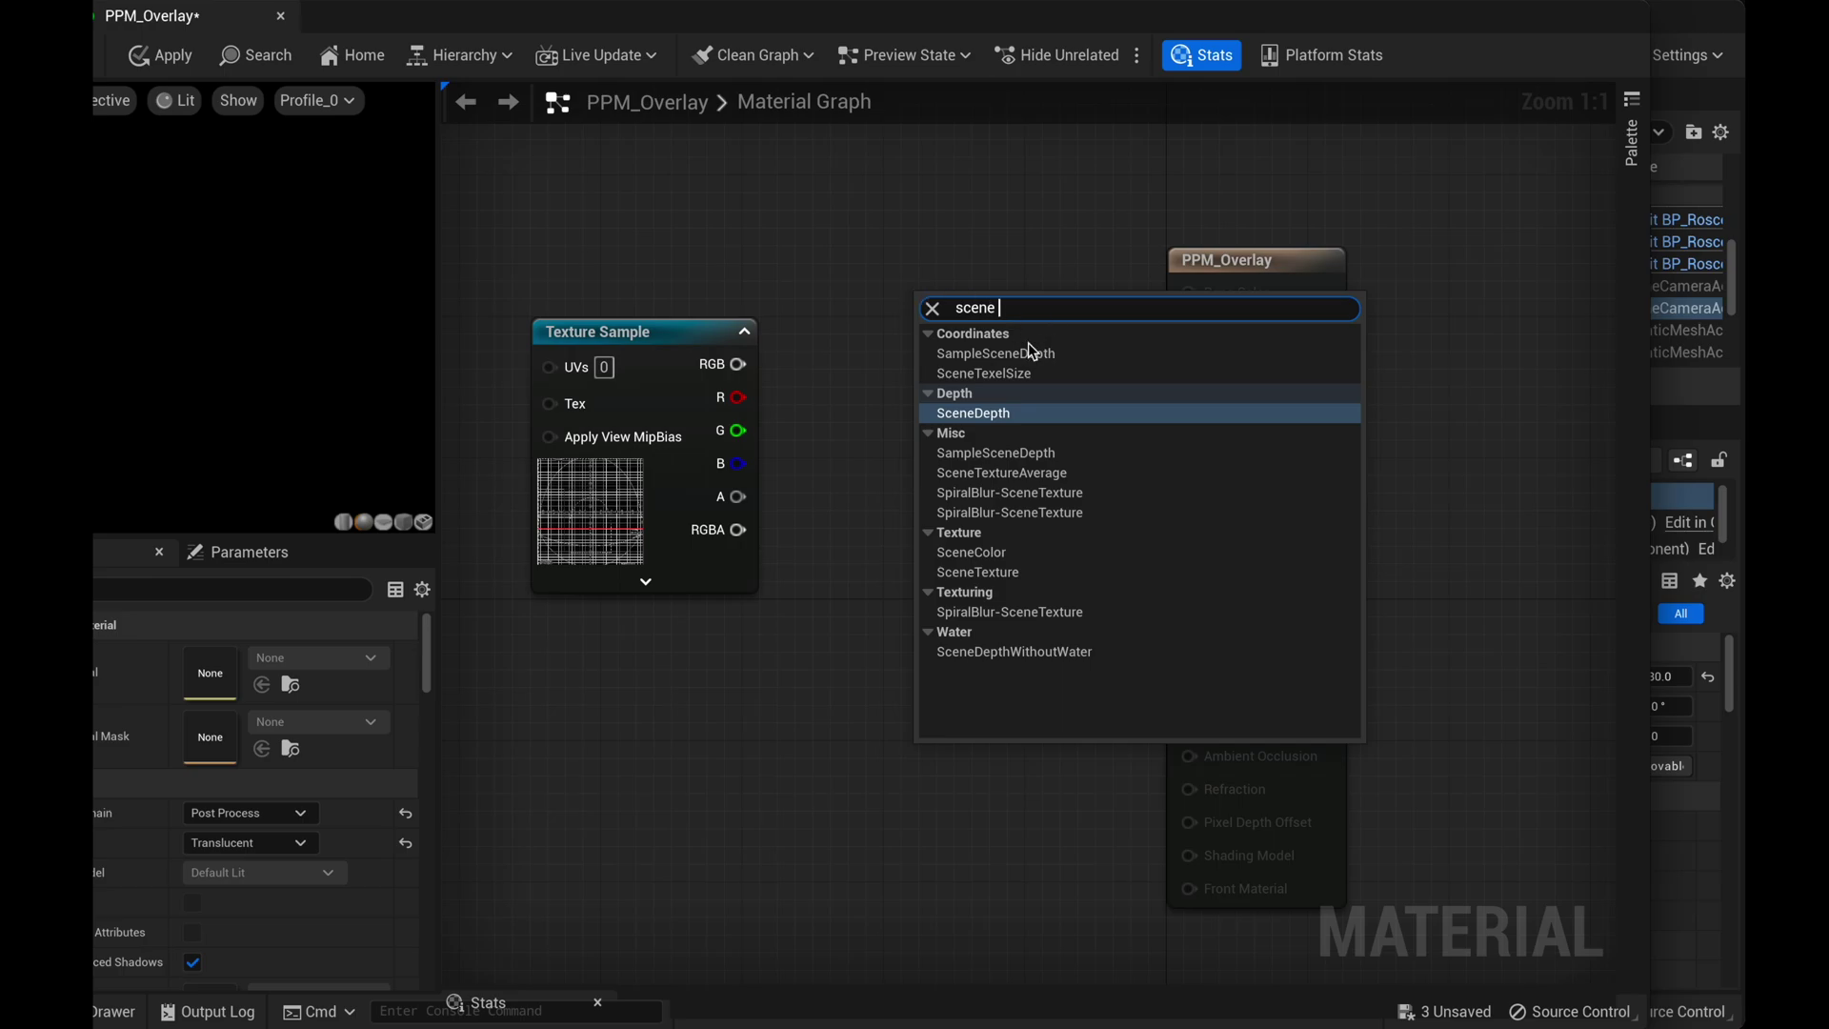
type(" te")
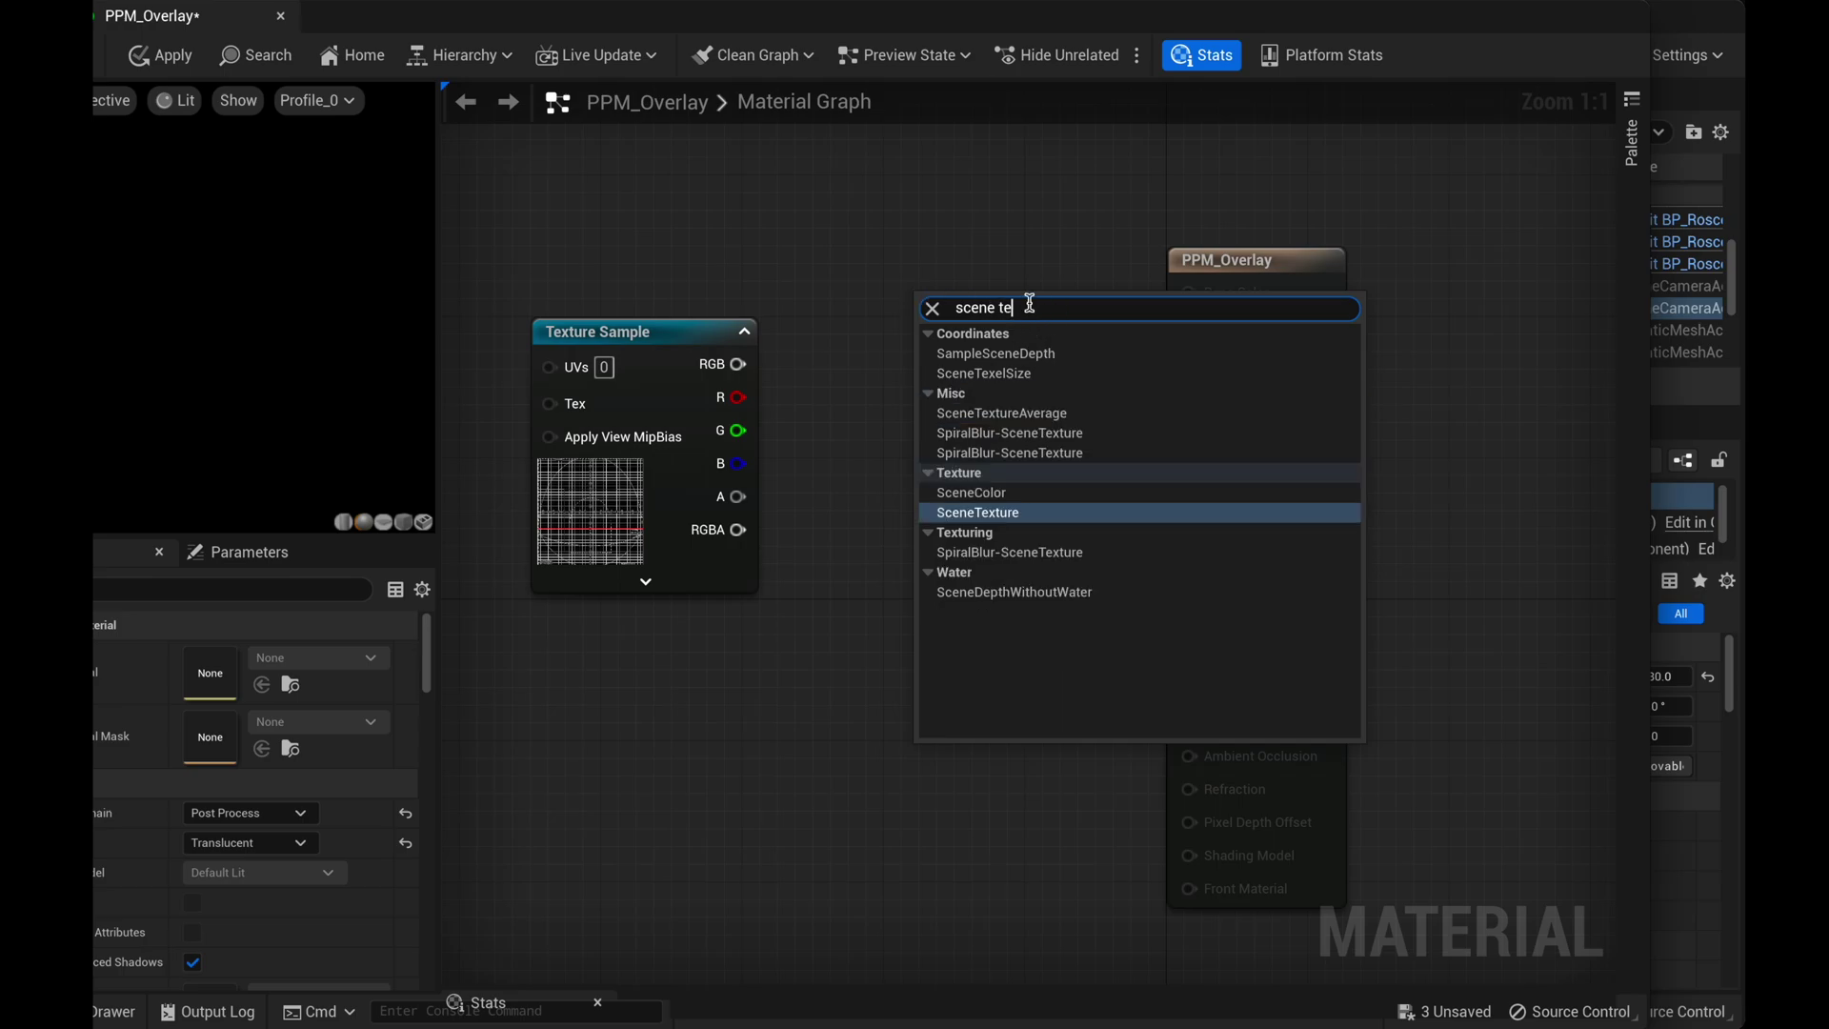
left_click(1039, 522)
left_click_drag(1052, 341, 950, 224)
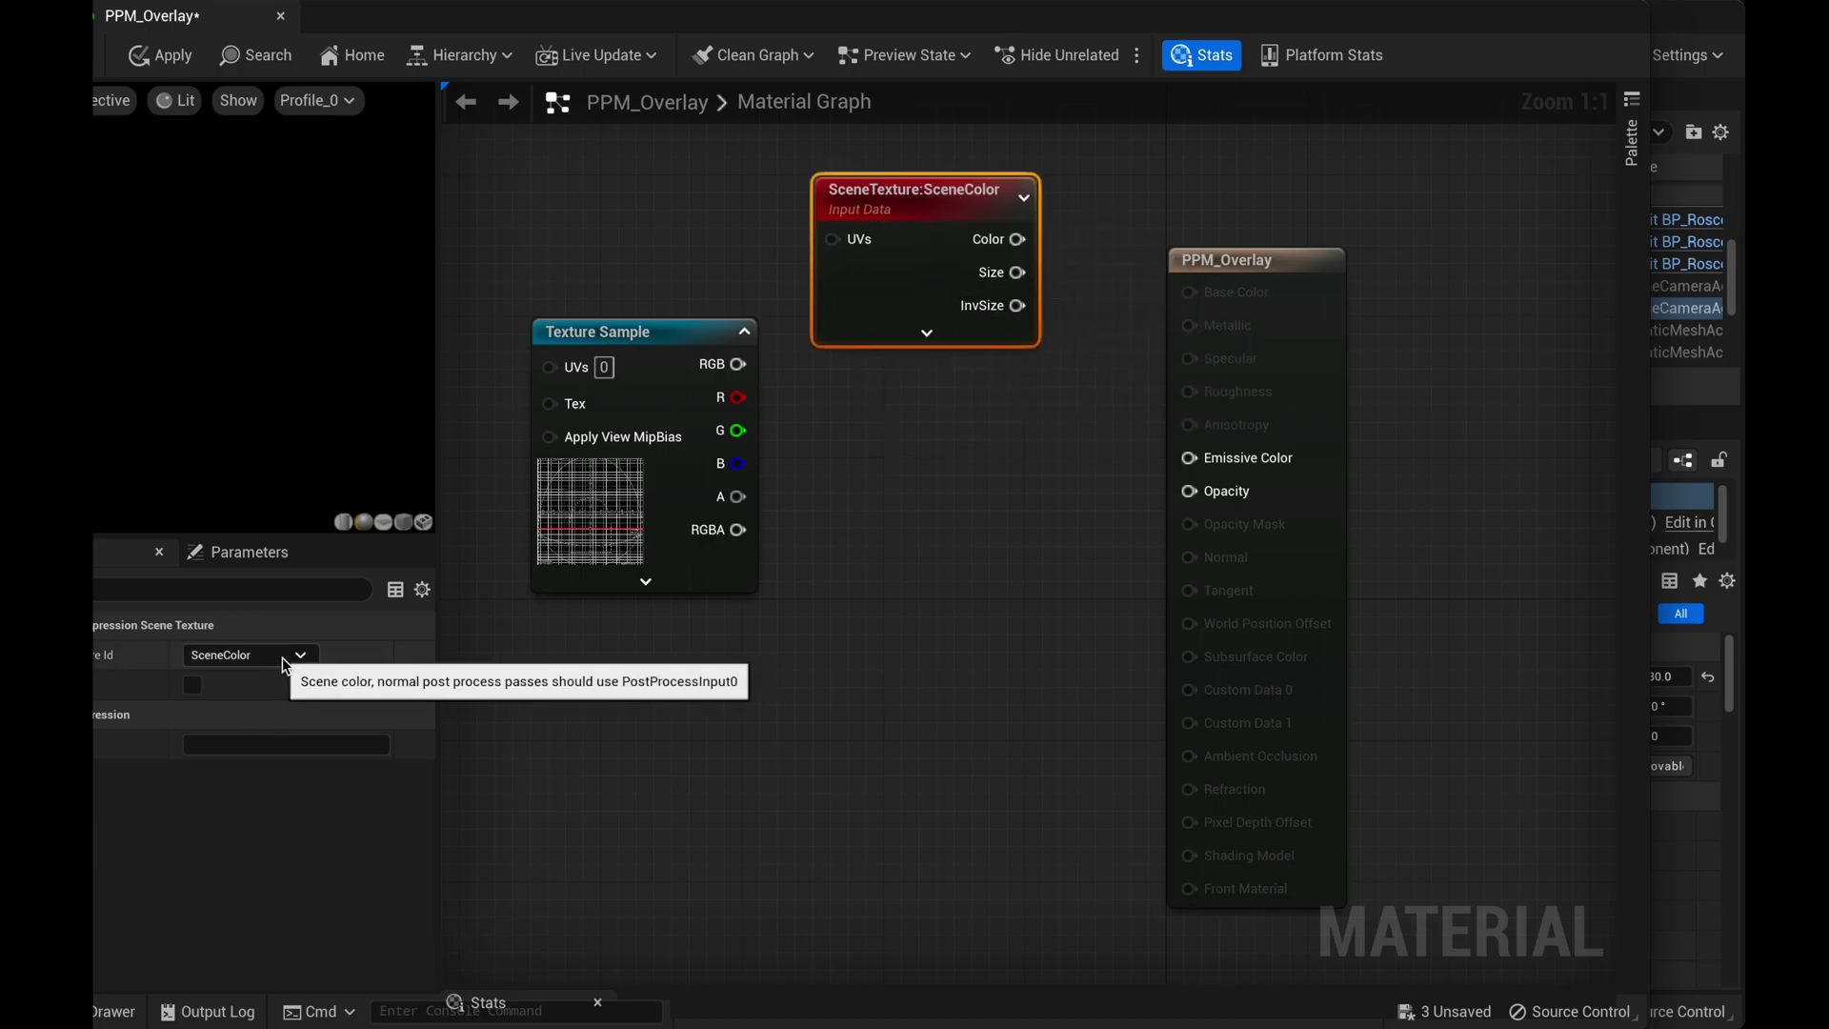
Set the SceneTexture's Scene Texture Id to PostProcessInput0 and rearrange the two nodes
left_click(430, 17)
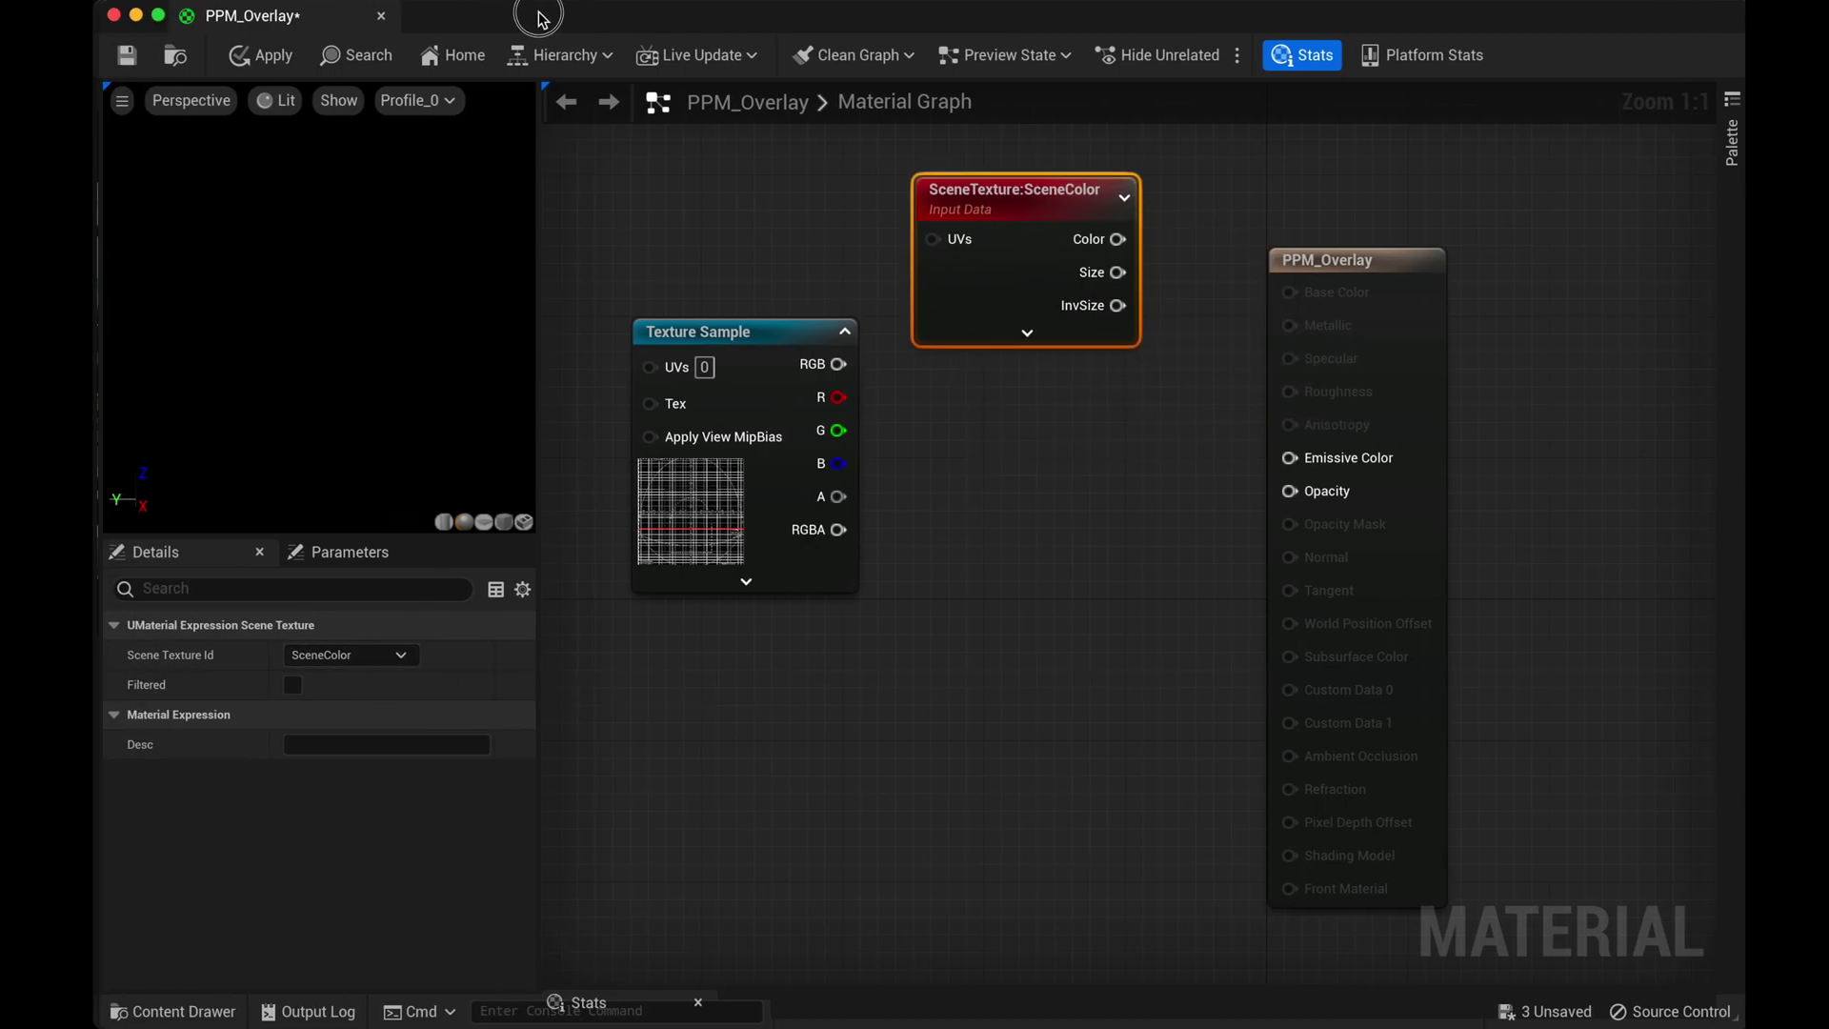
left_click(394, 654)
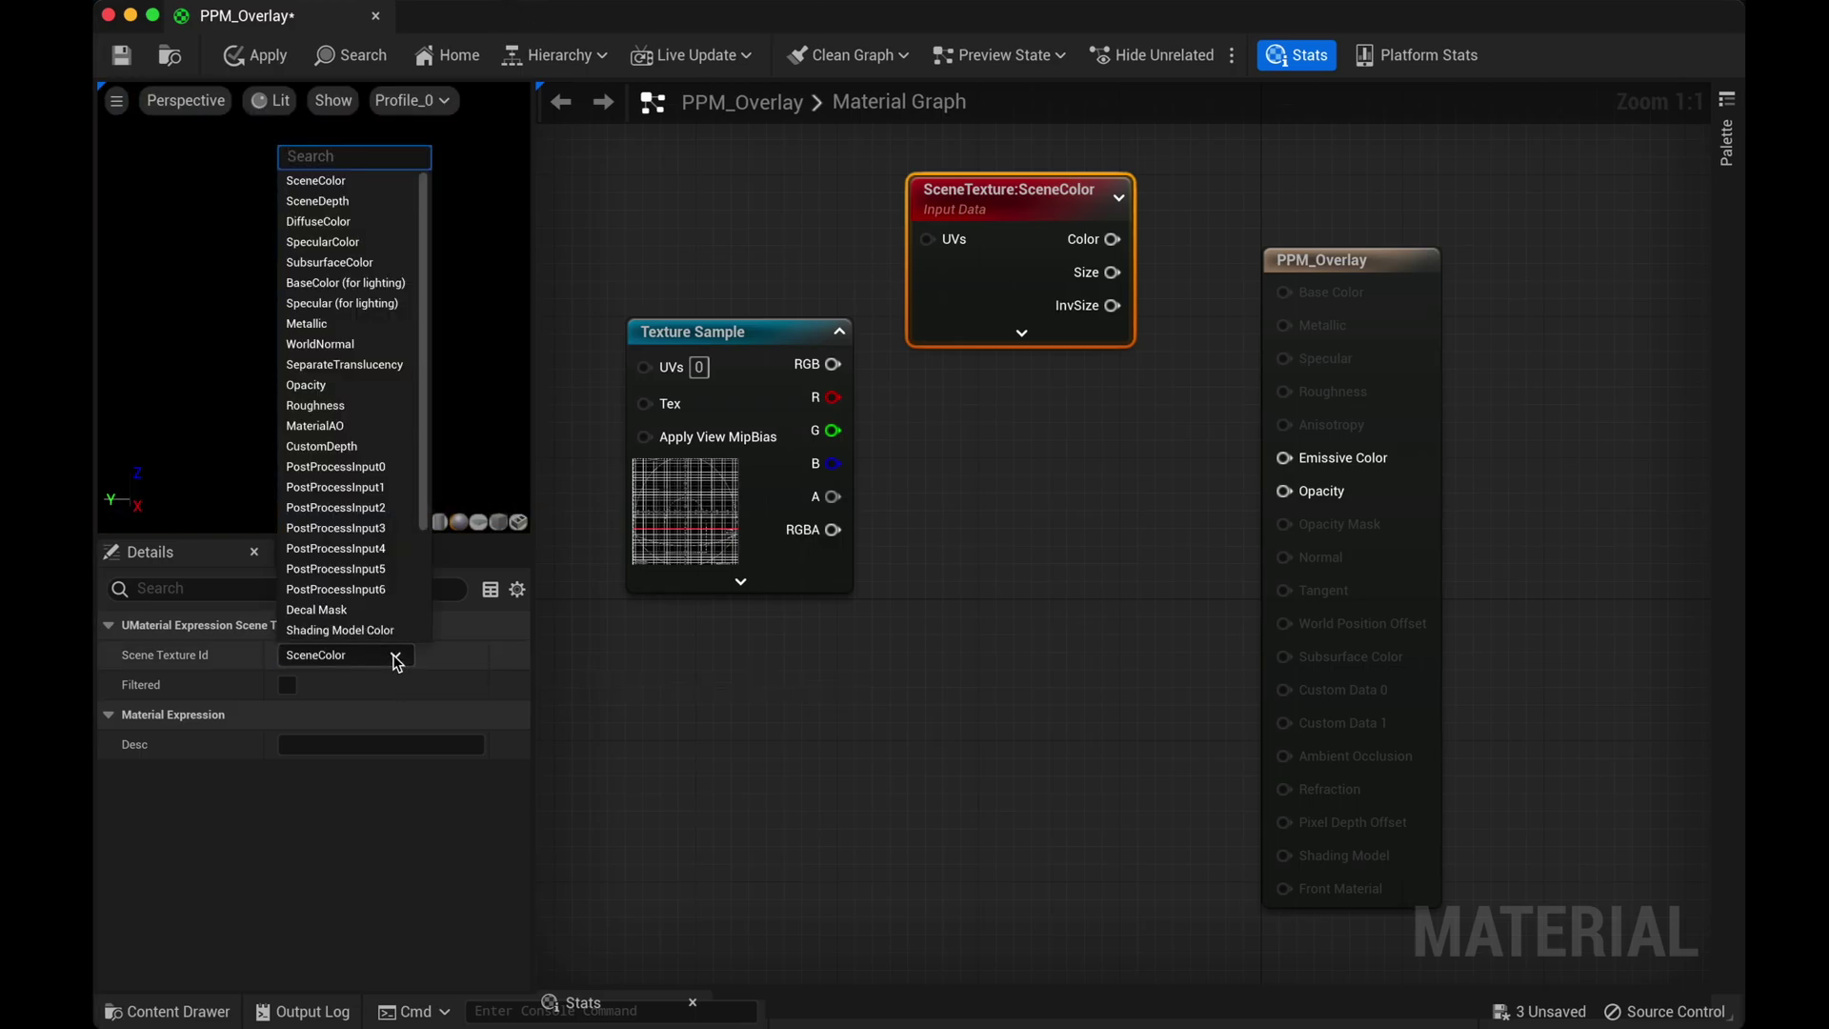
left_click(335, 466)
left_click_drag(767, 335, 696, 459)
left_click_drag(1045, 201, 920, 272)
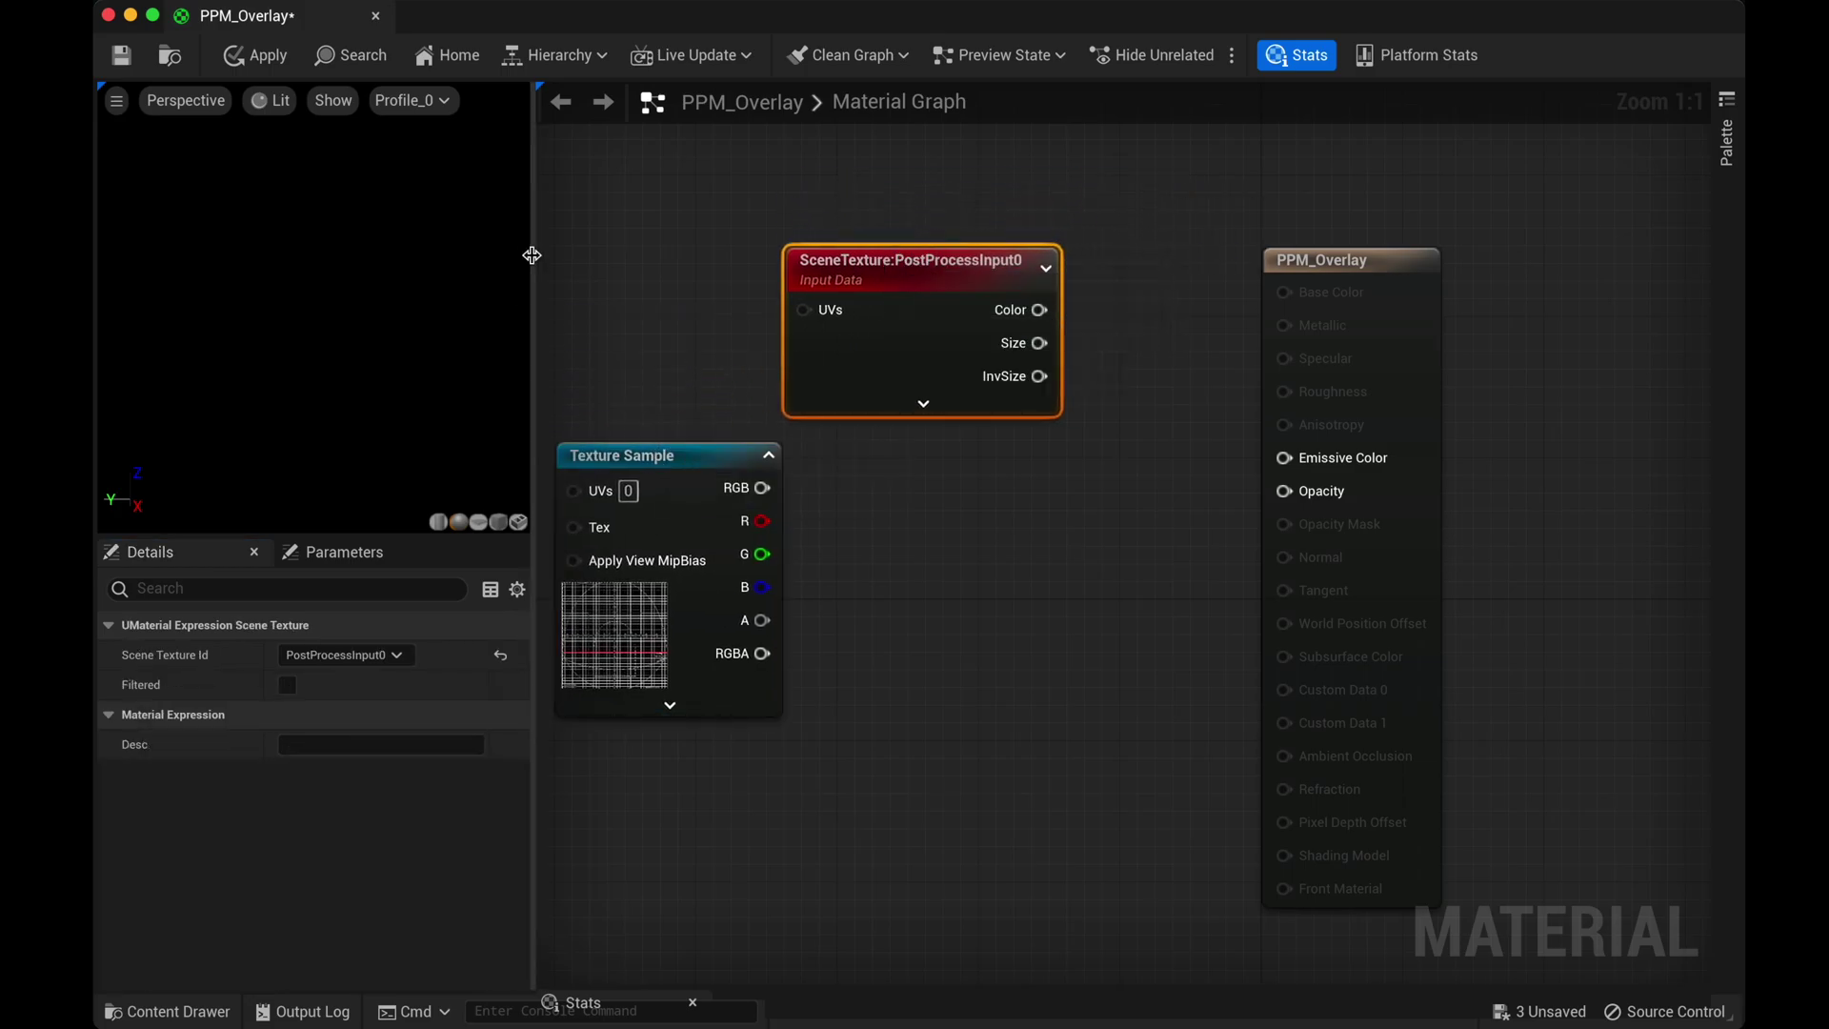
Add a Lerp: SceneTexture Color to A, IMAX RGBA to B, output to Emissive Color
left_click_drag(530, 253, 461, 253)
left_click_drag(1312, 260, 1524, 242)
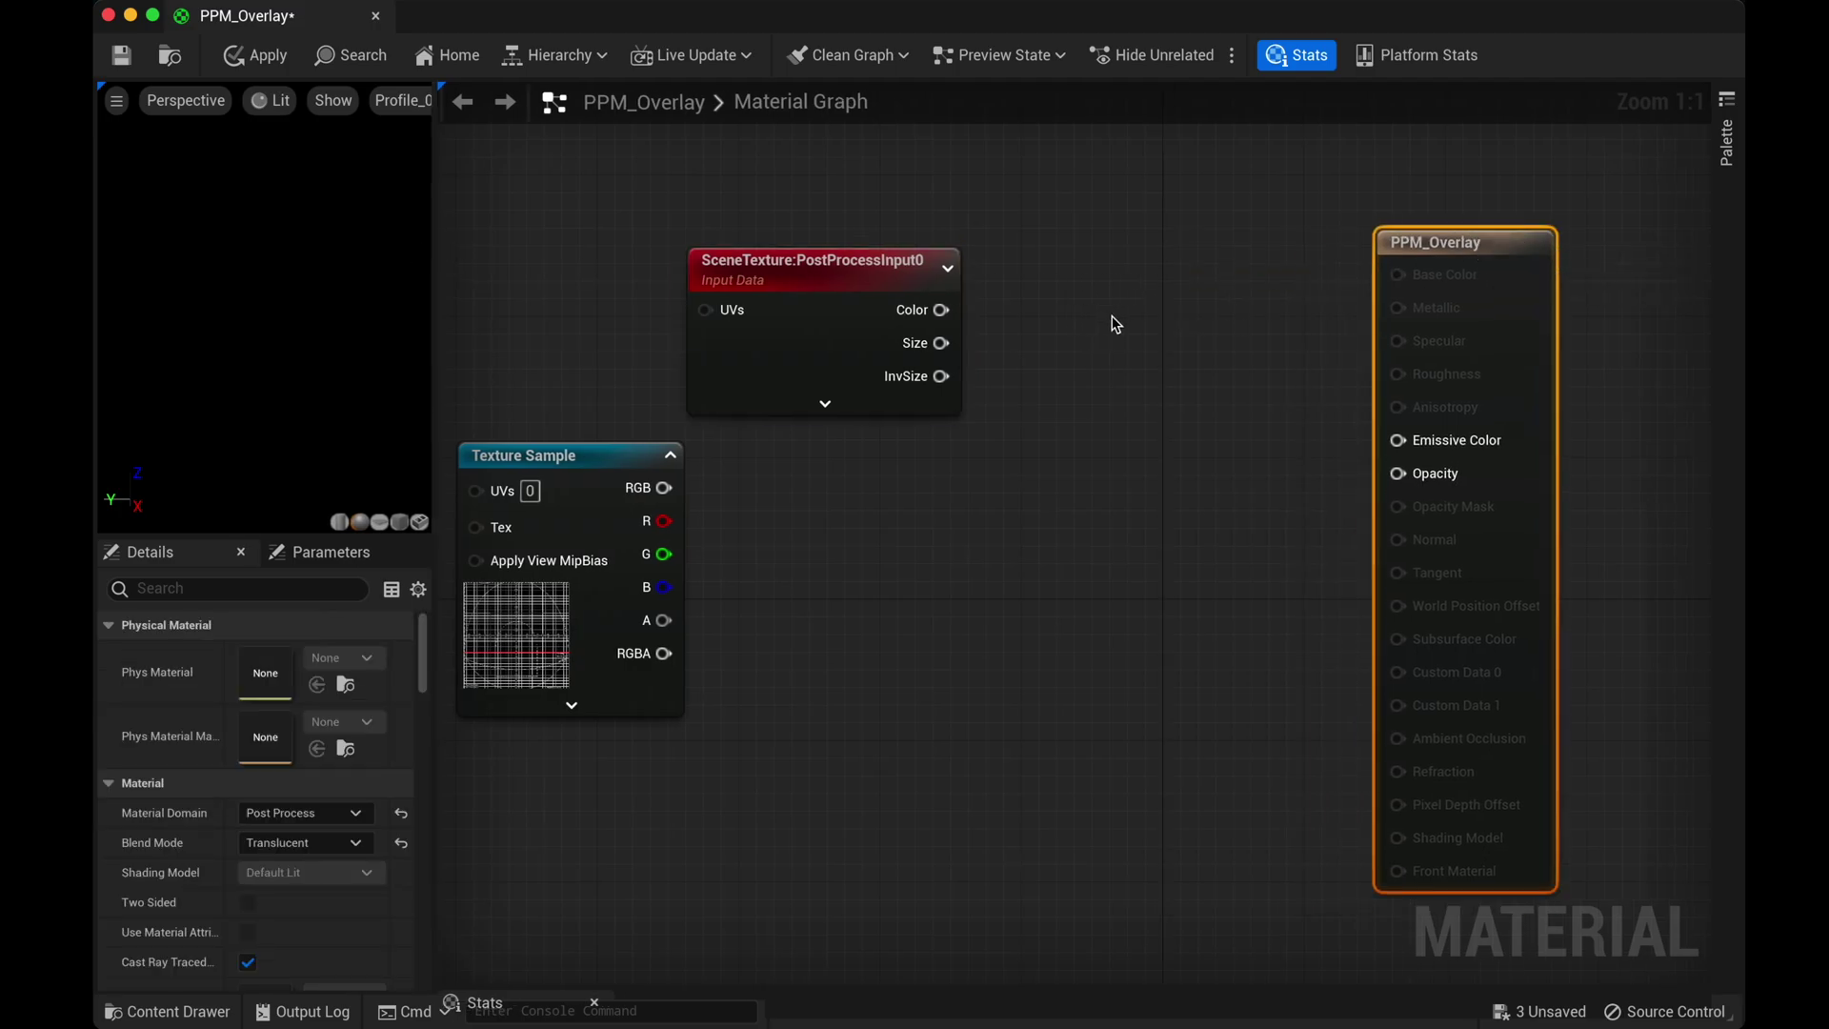
left_click(1079, 283)
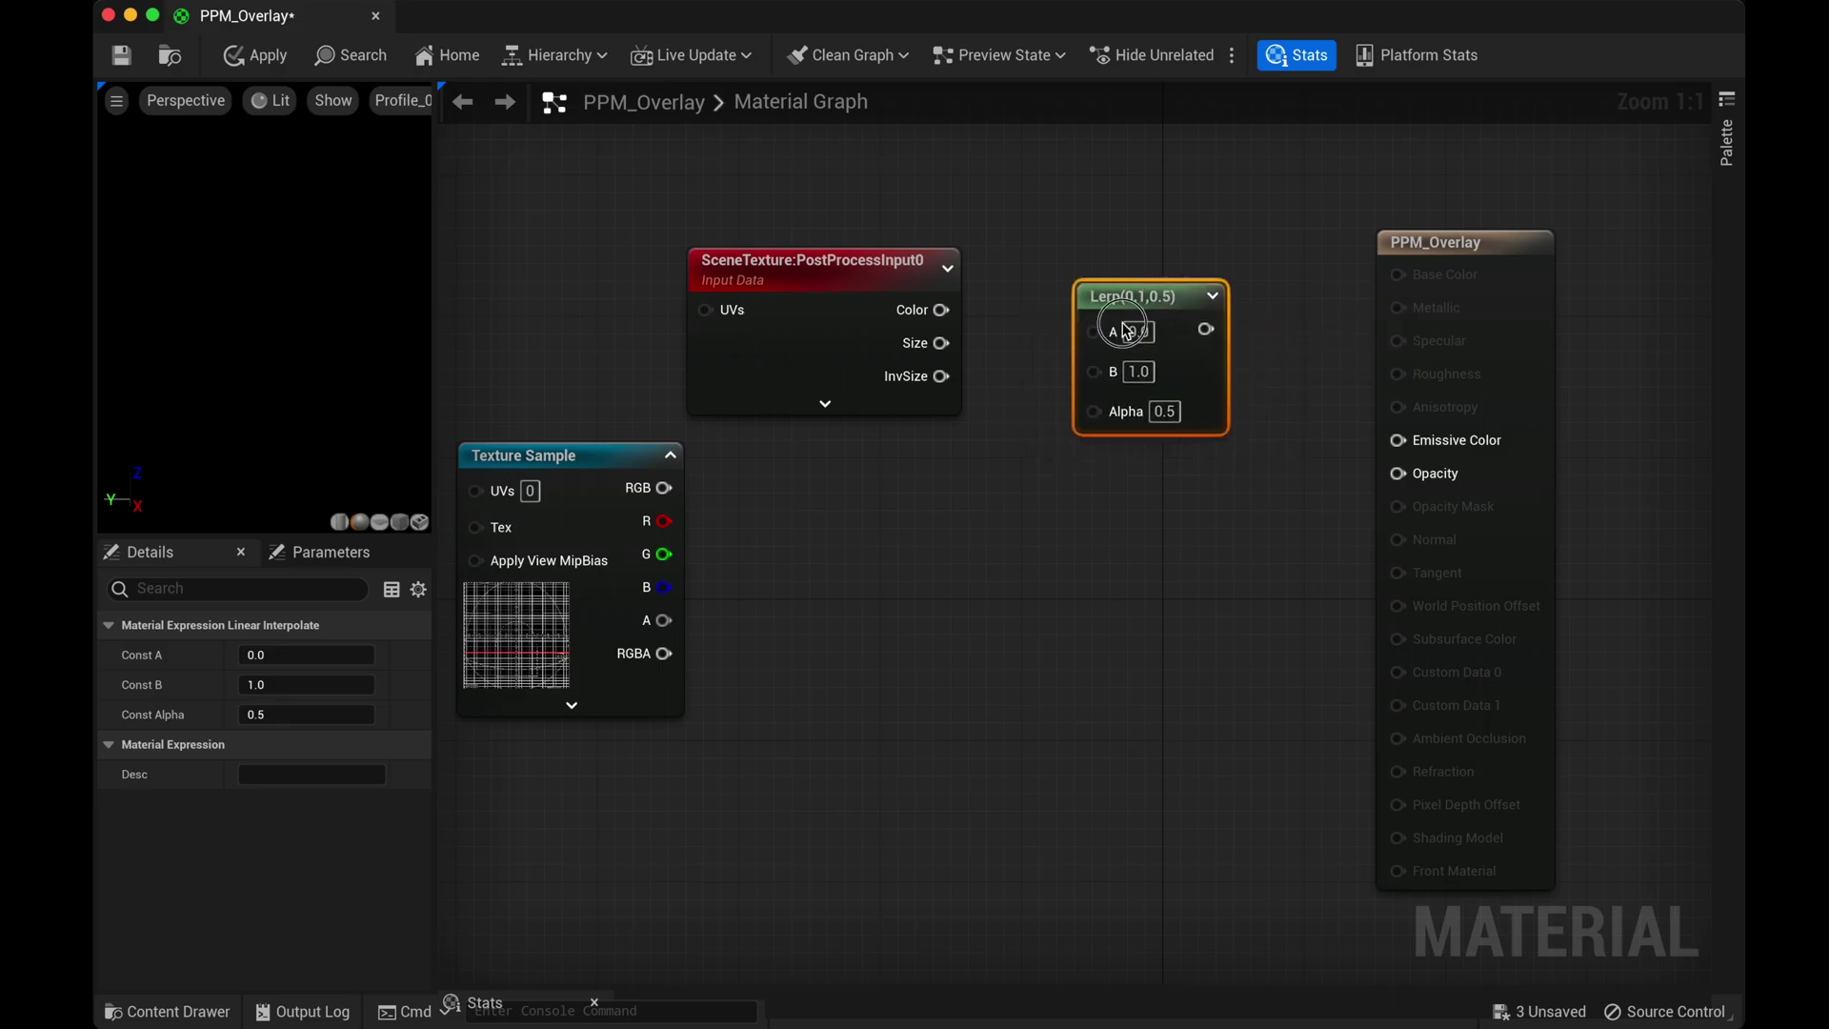
mouse_move(1126, 330)
left_mouse_down()
mouse_move(1147, 343)
mouse_move(1164, 302)
mouse_move(1140, 314)
left_mouse_up()
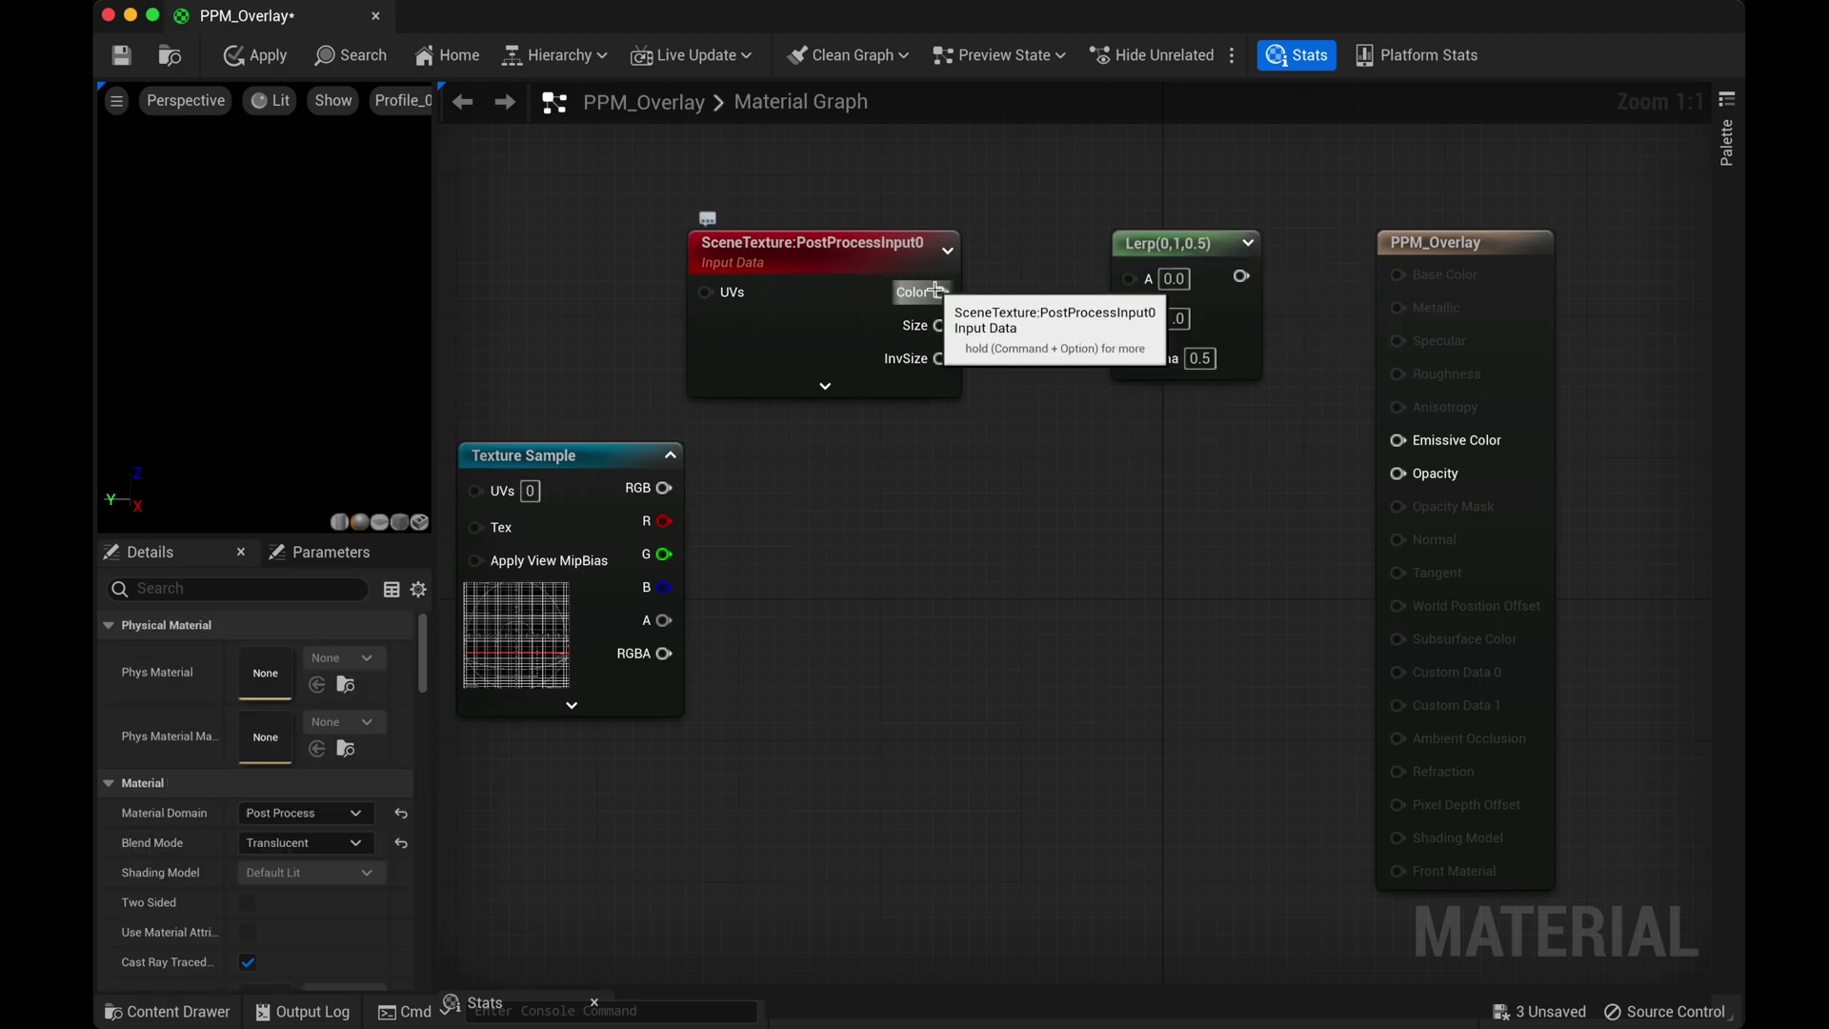
left_click_drag(941, 292, 1131, 278)
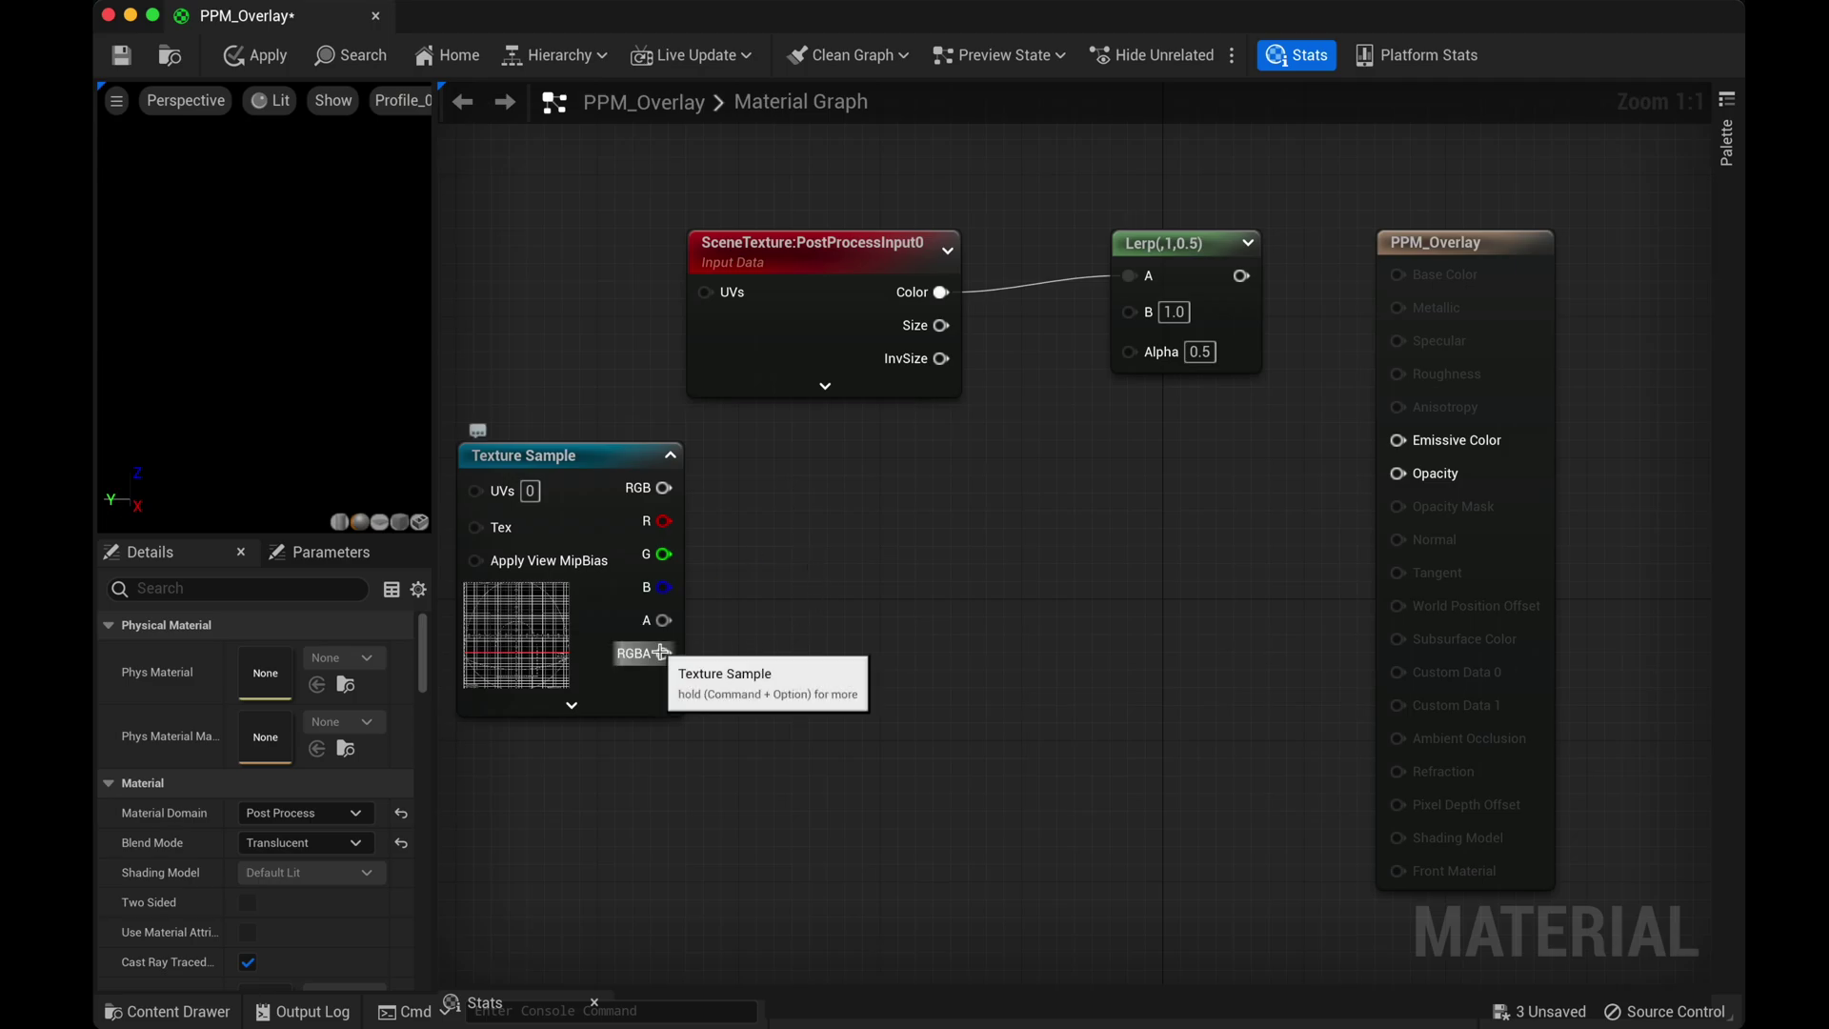
left_click_drag(660, 653, 1132, 310)
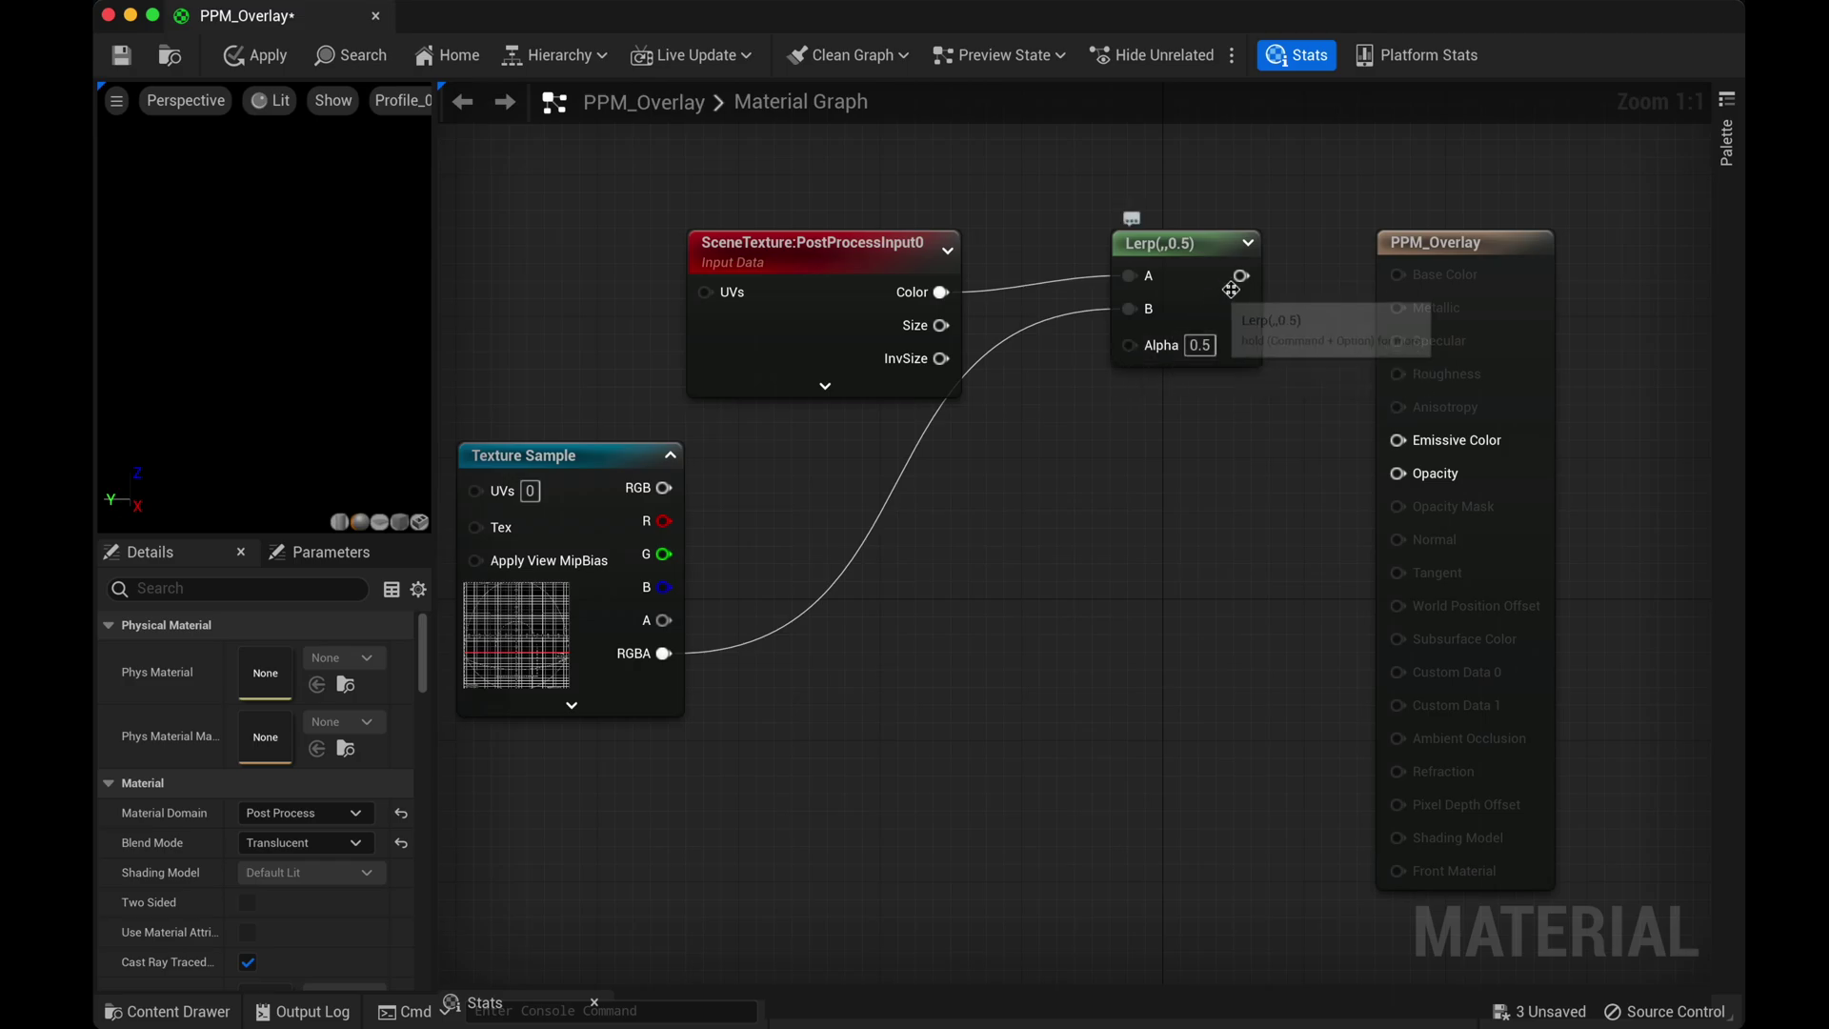
left_click_drag(1239, 277, 1409, 455)
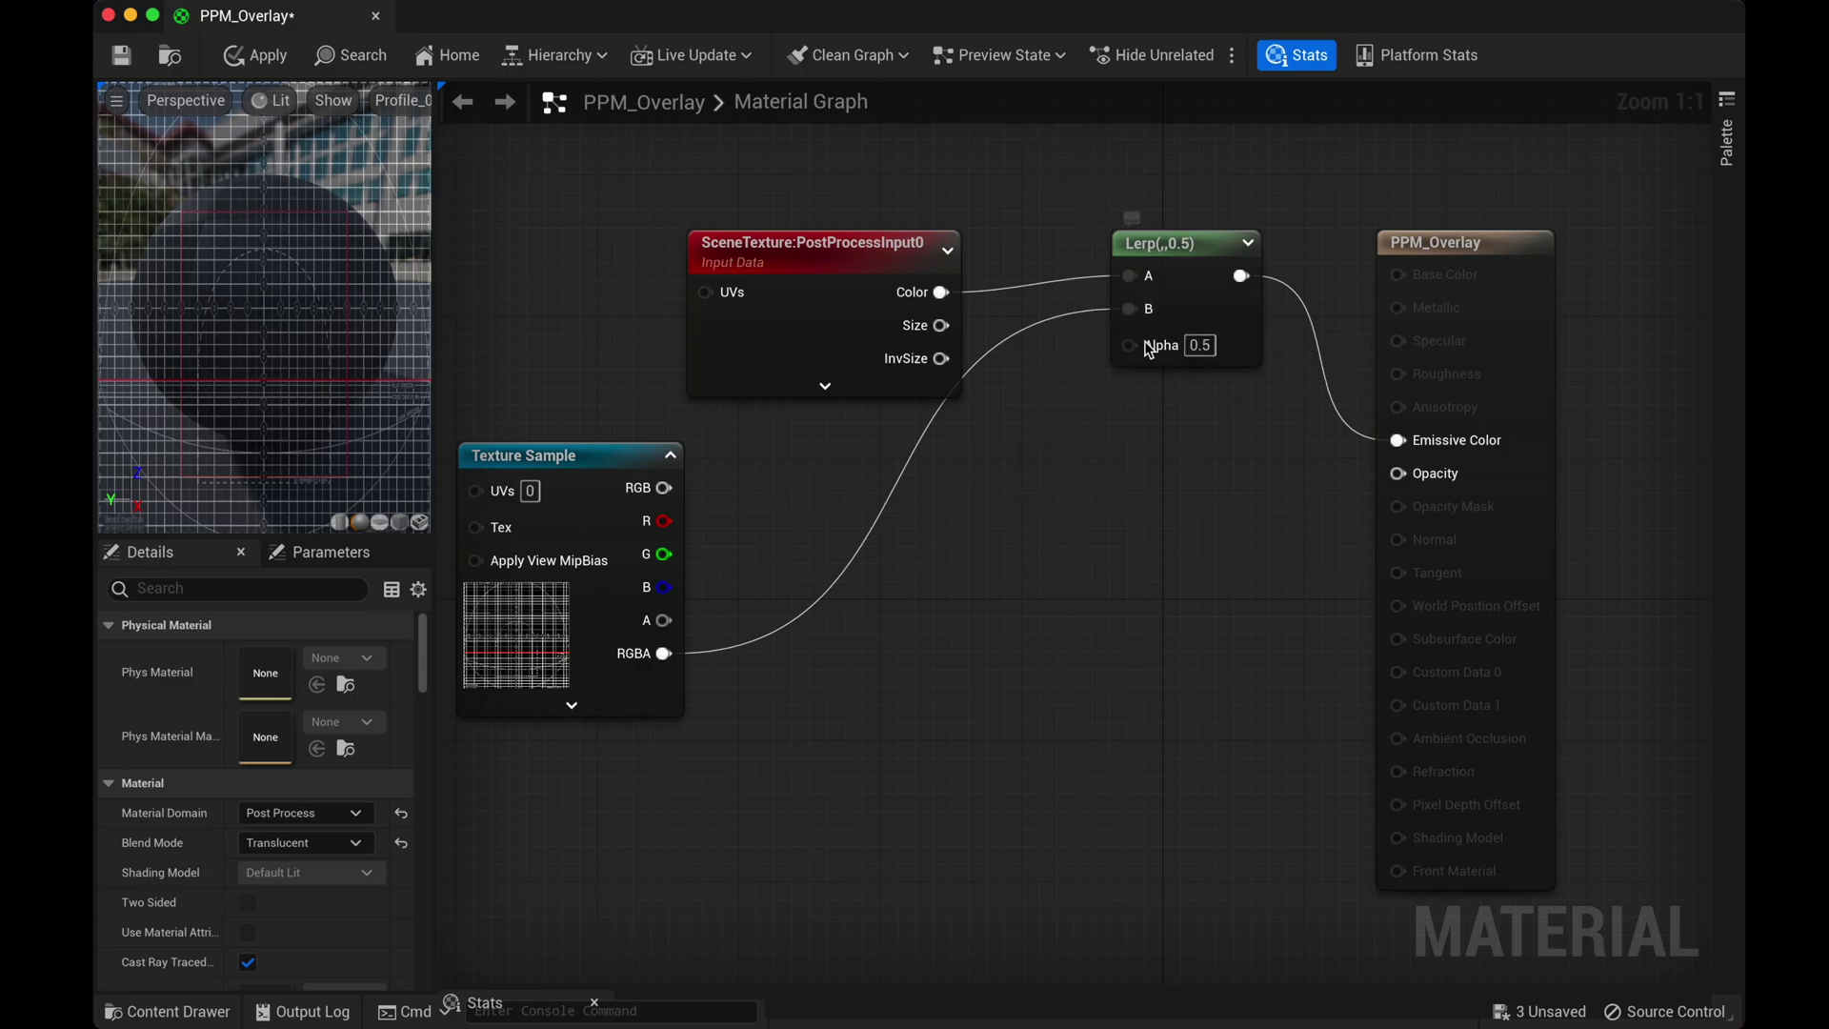
Promote the Lerp's Alpha pin to a scalar parameter named Opacity
right_click(1150, 360)
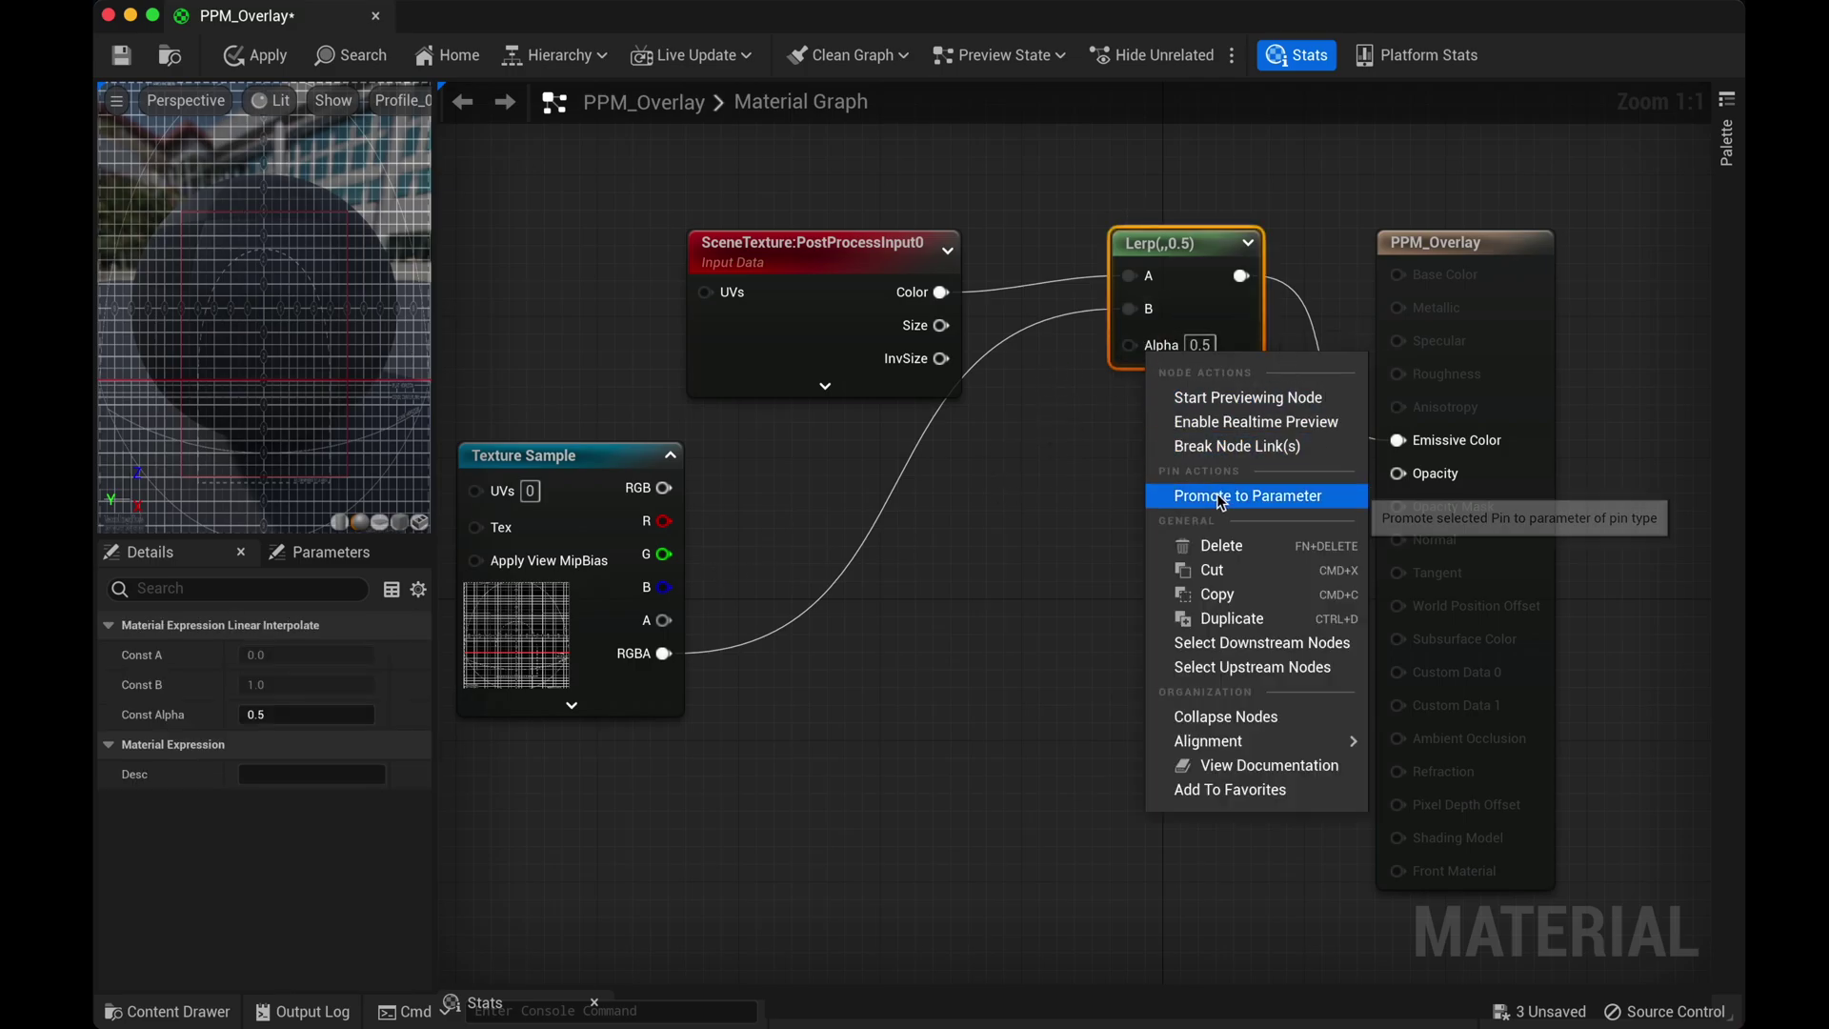
left_click(1243, 495)
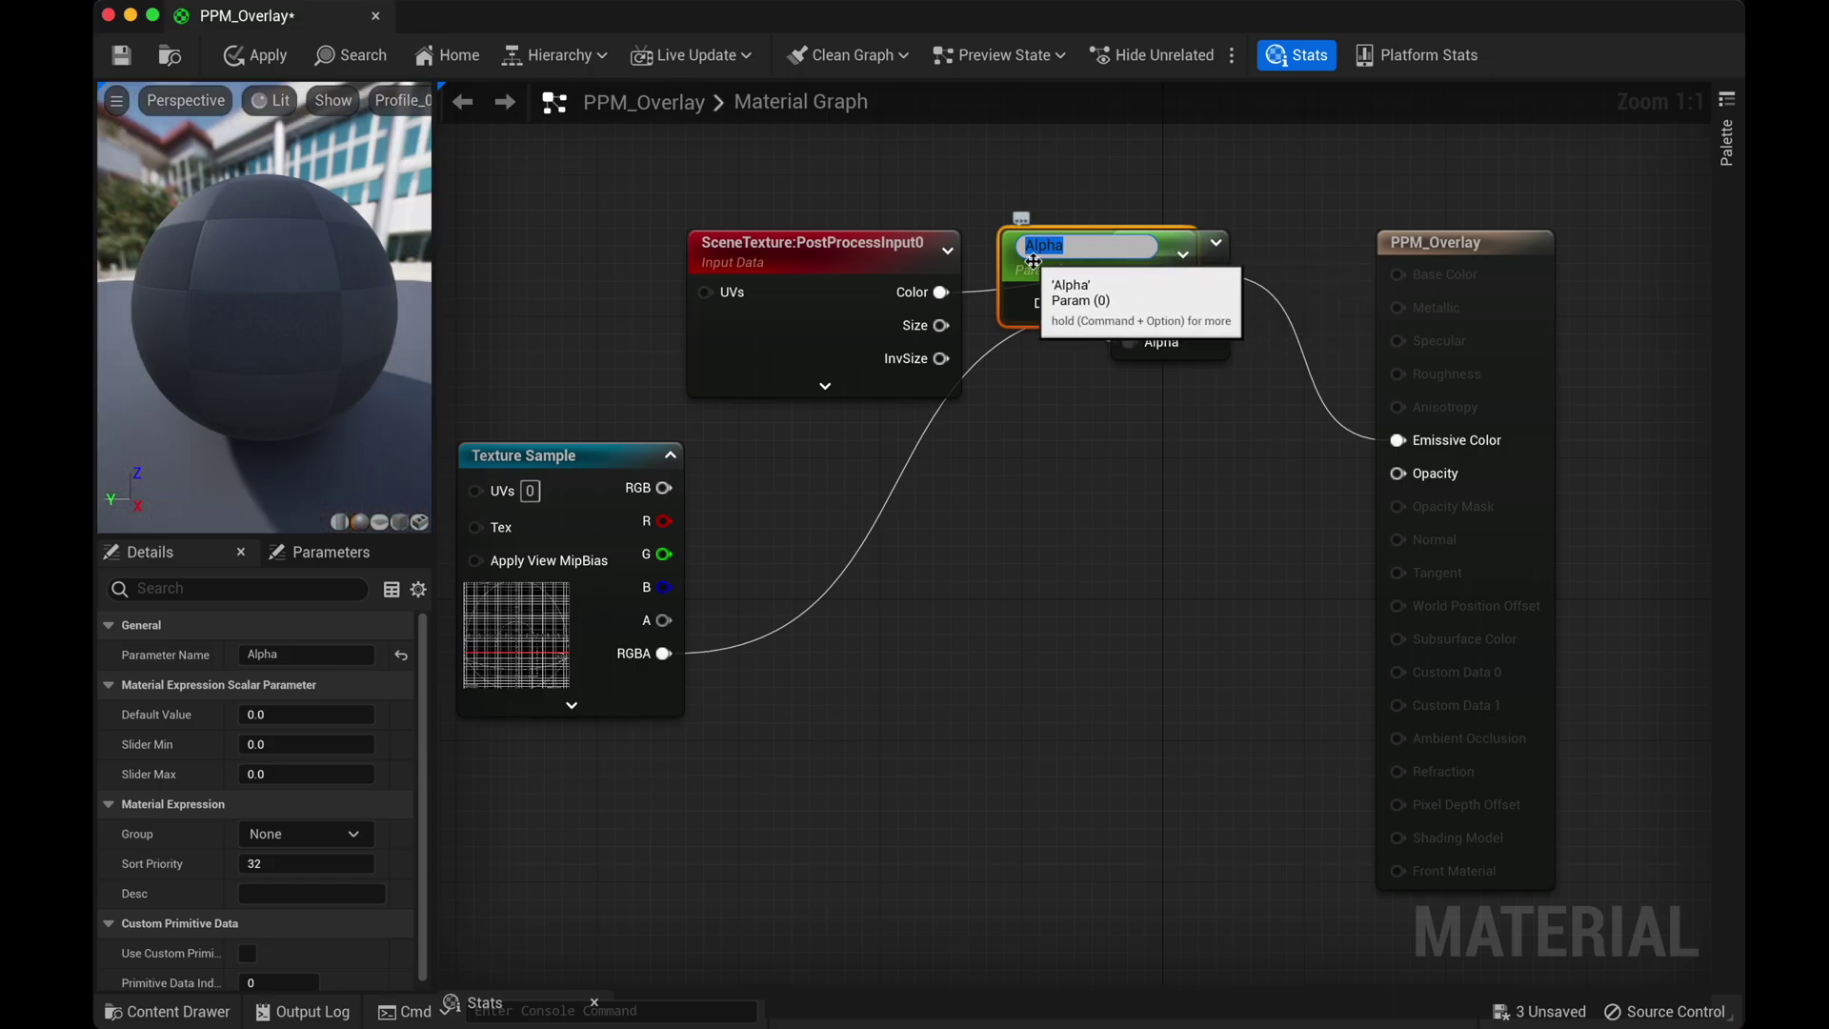
type("Opa")
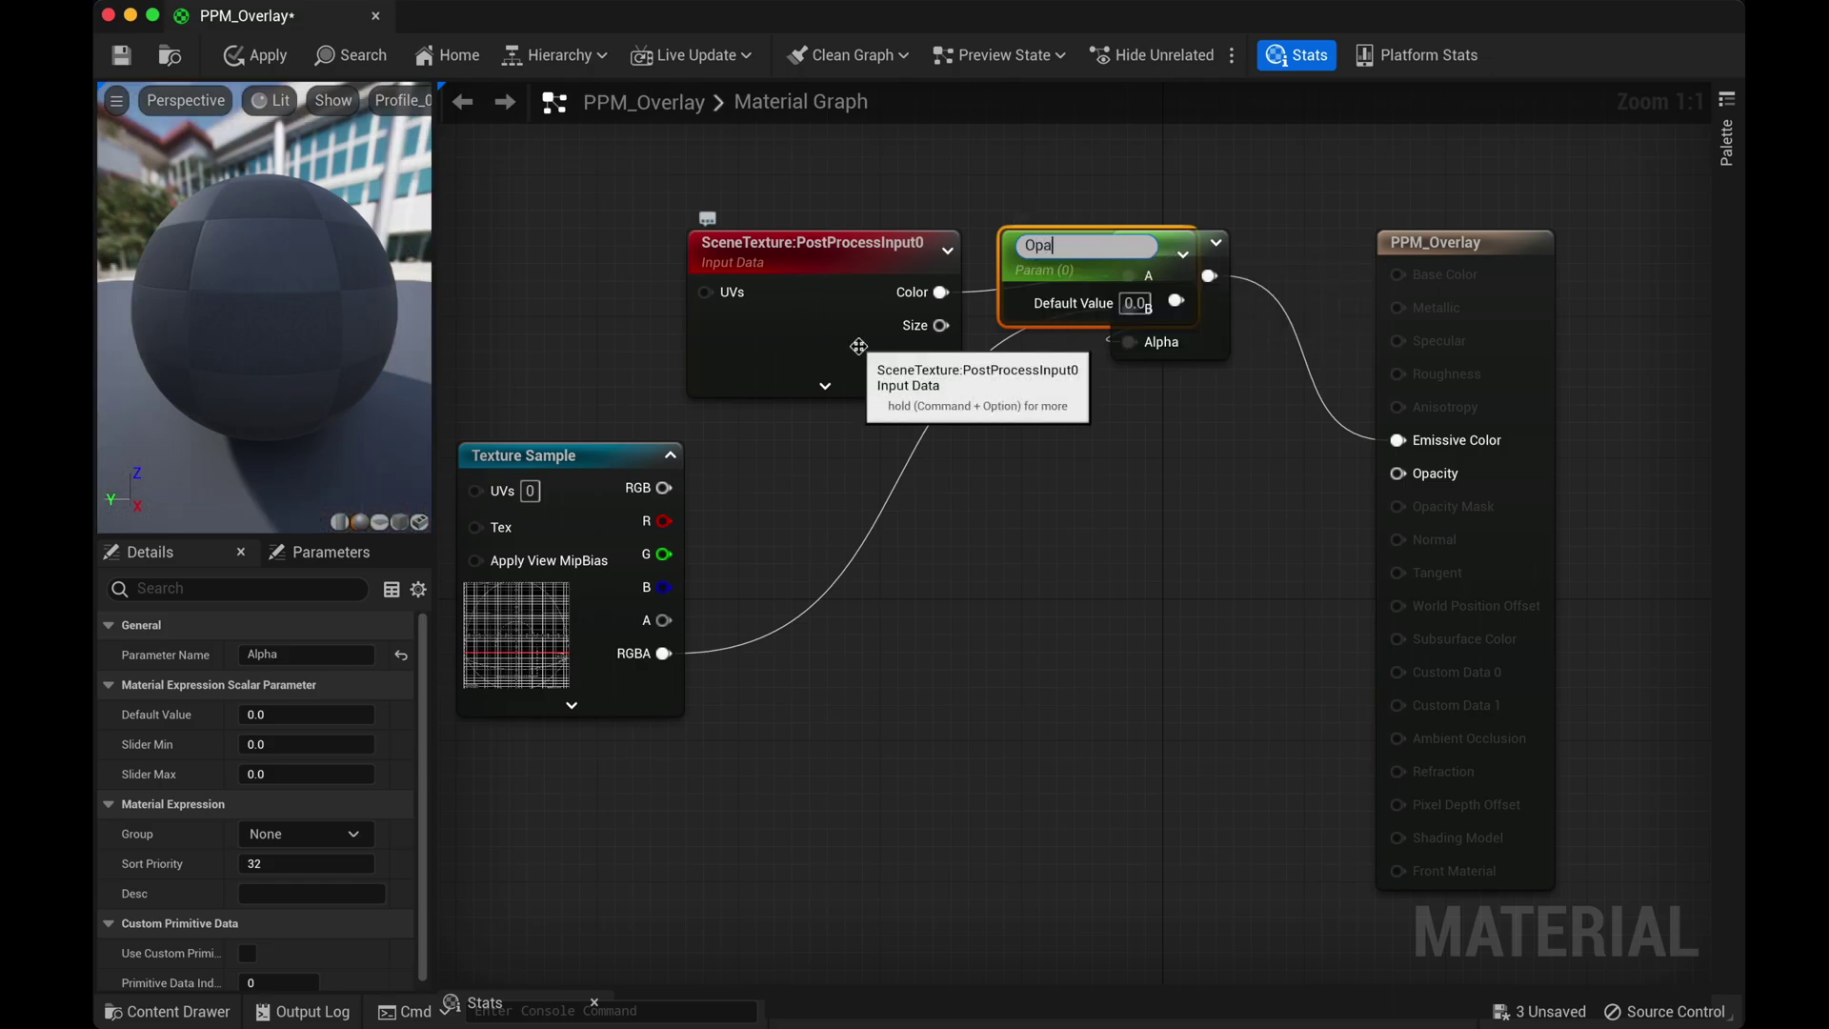
type("city")
key("Return")
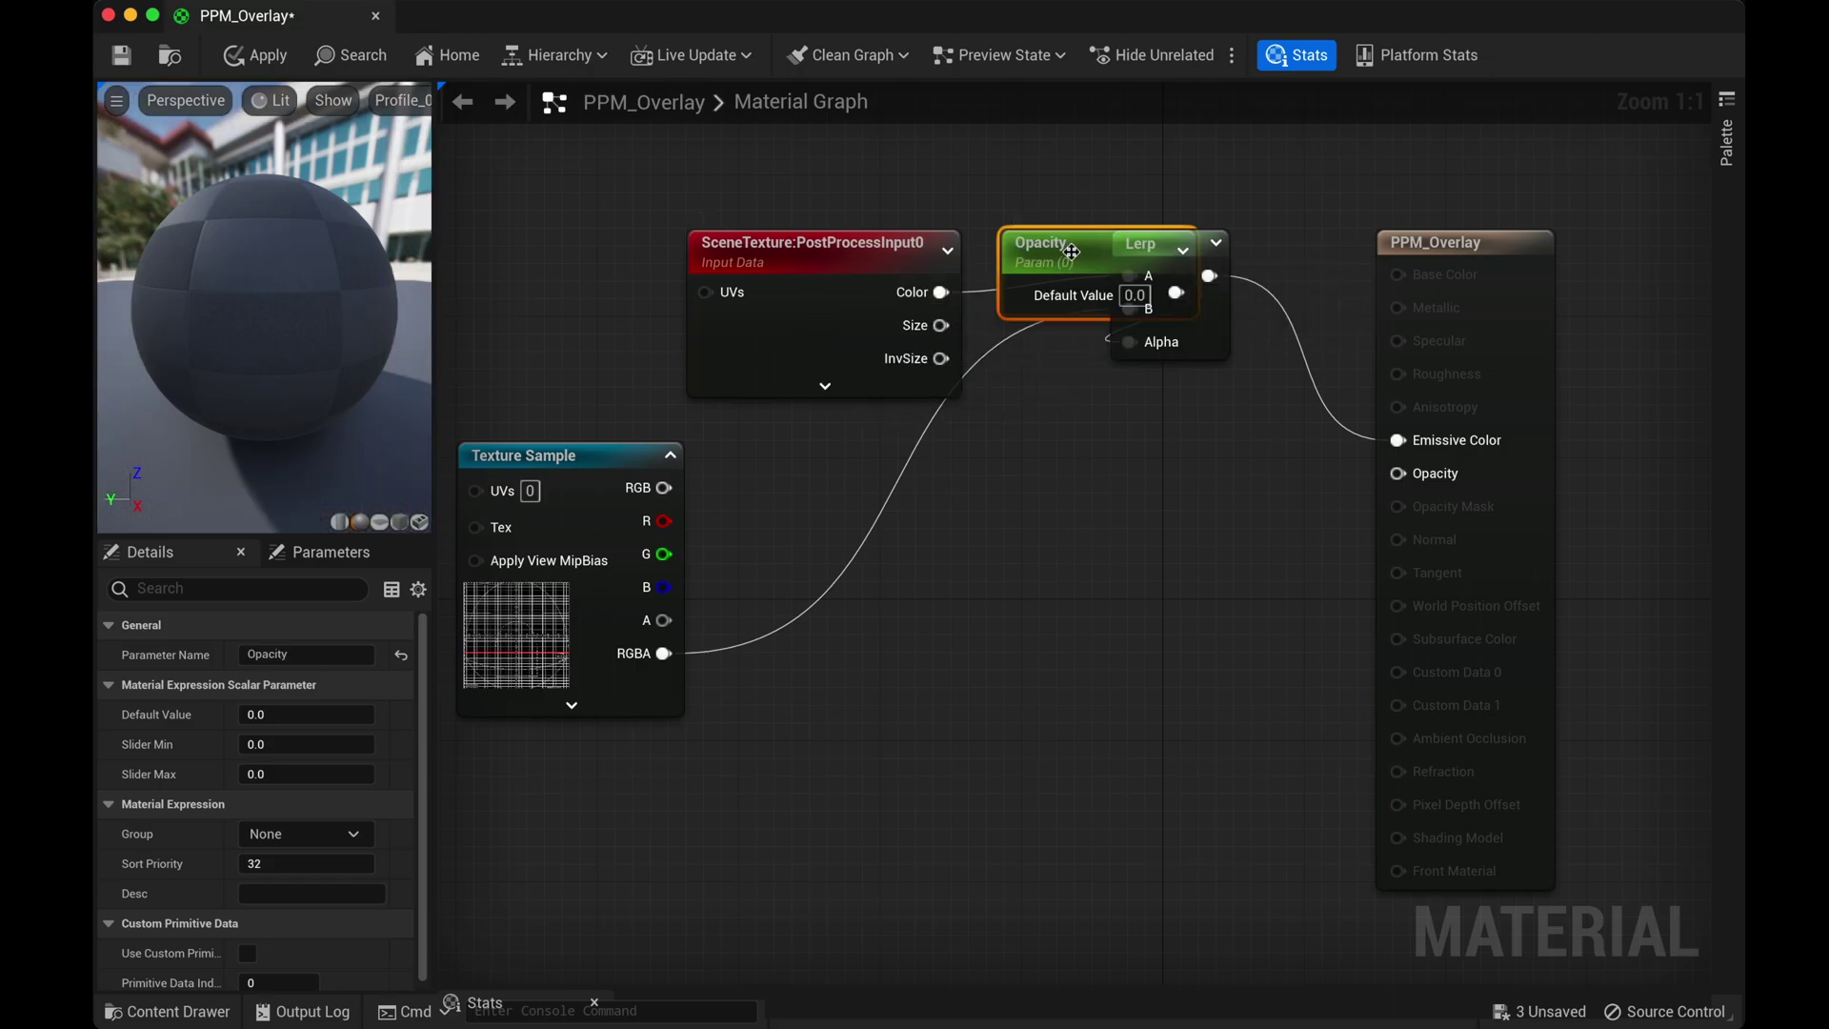
left_click_drag(1072, 252, 1026, 542)
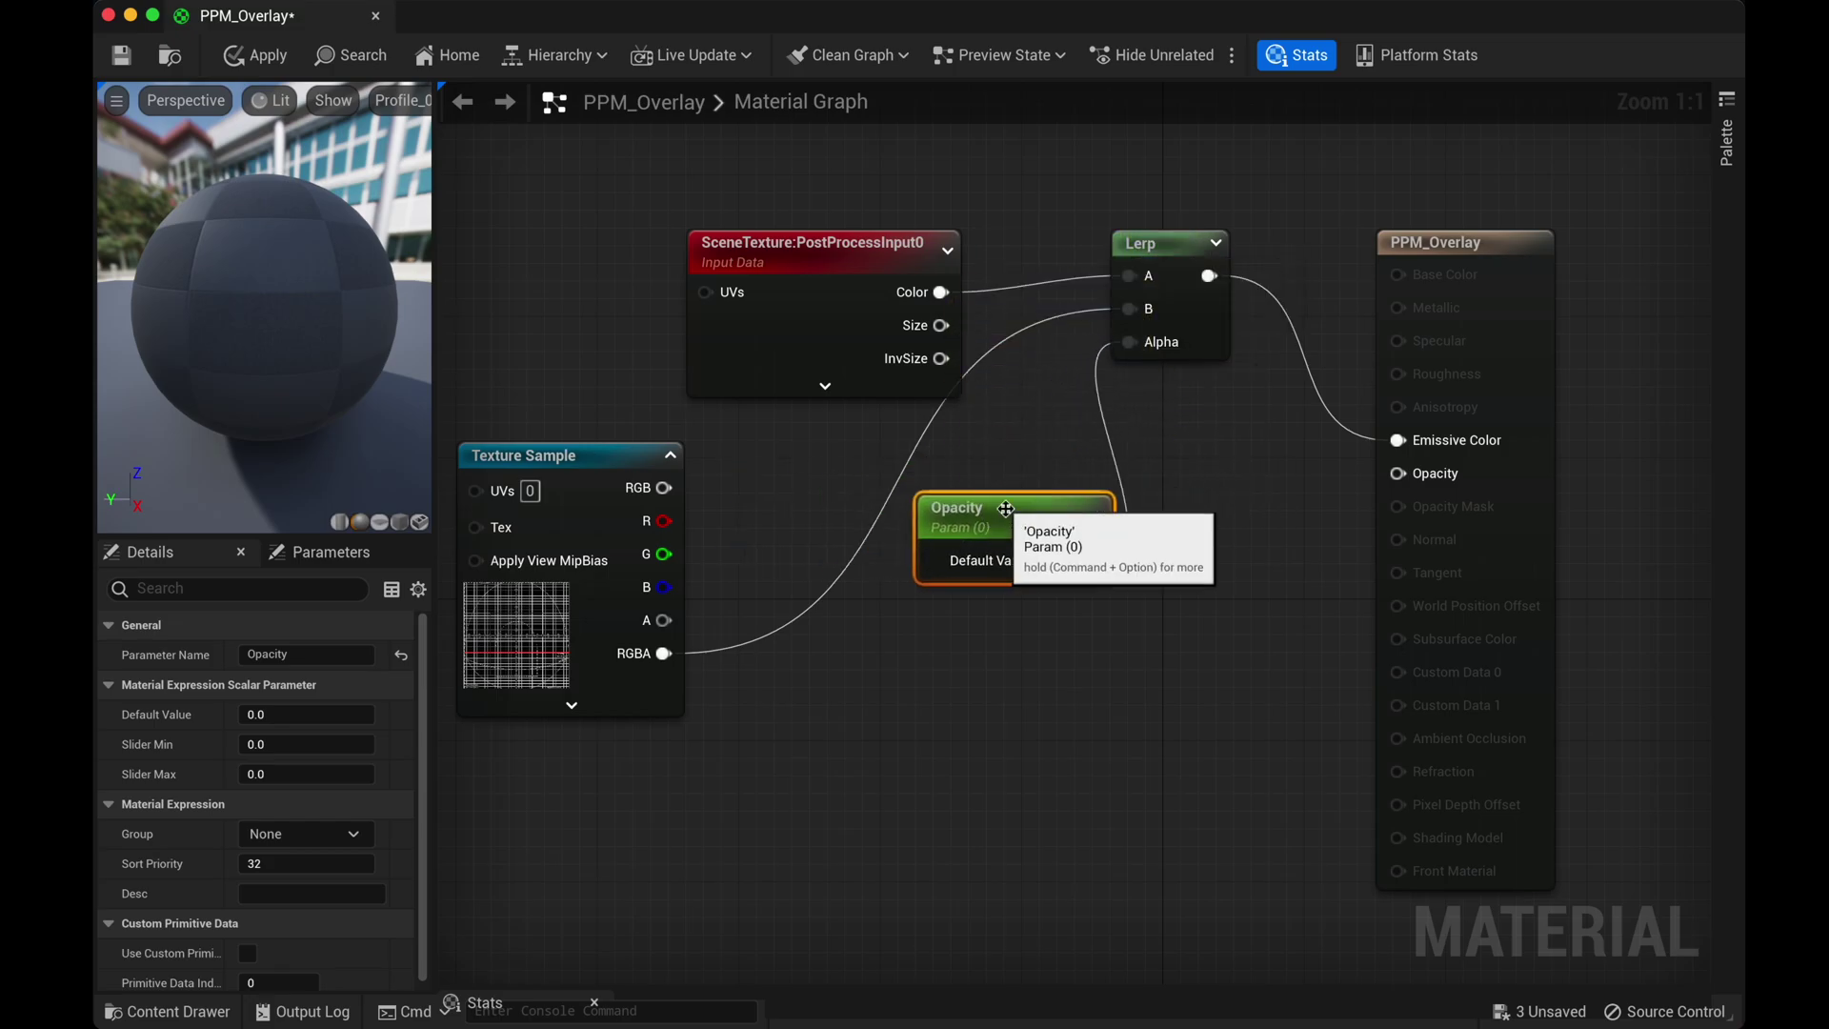
Set the Opacity parameter's default value to 0.5
left_click(1053, 562)
type("1")
key("Return")
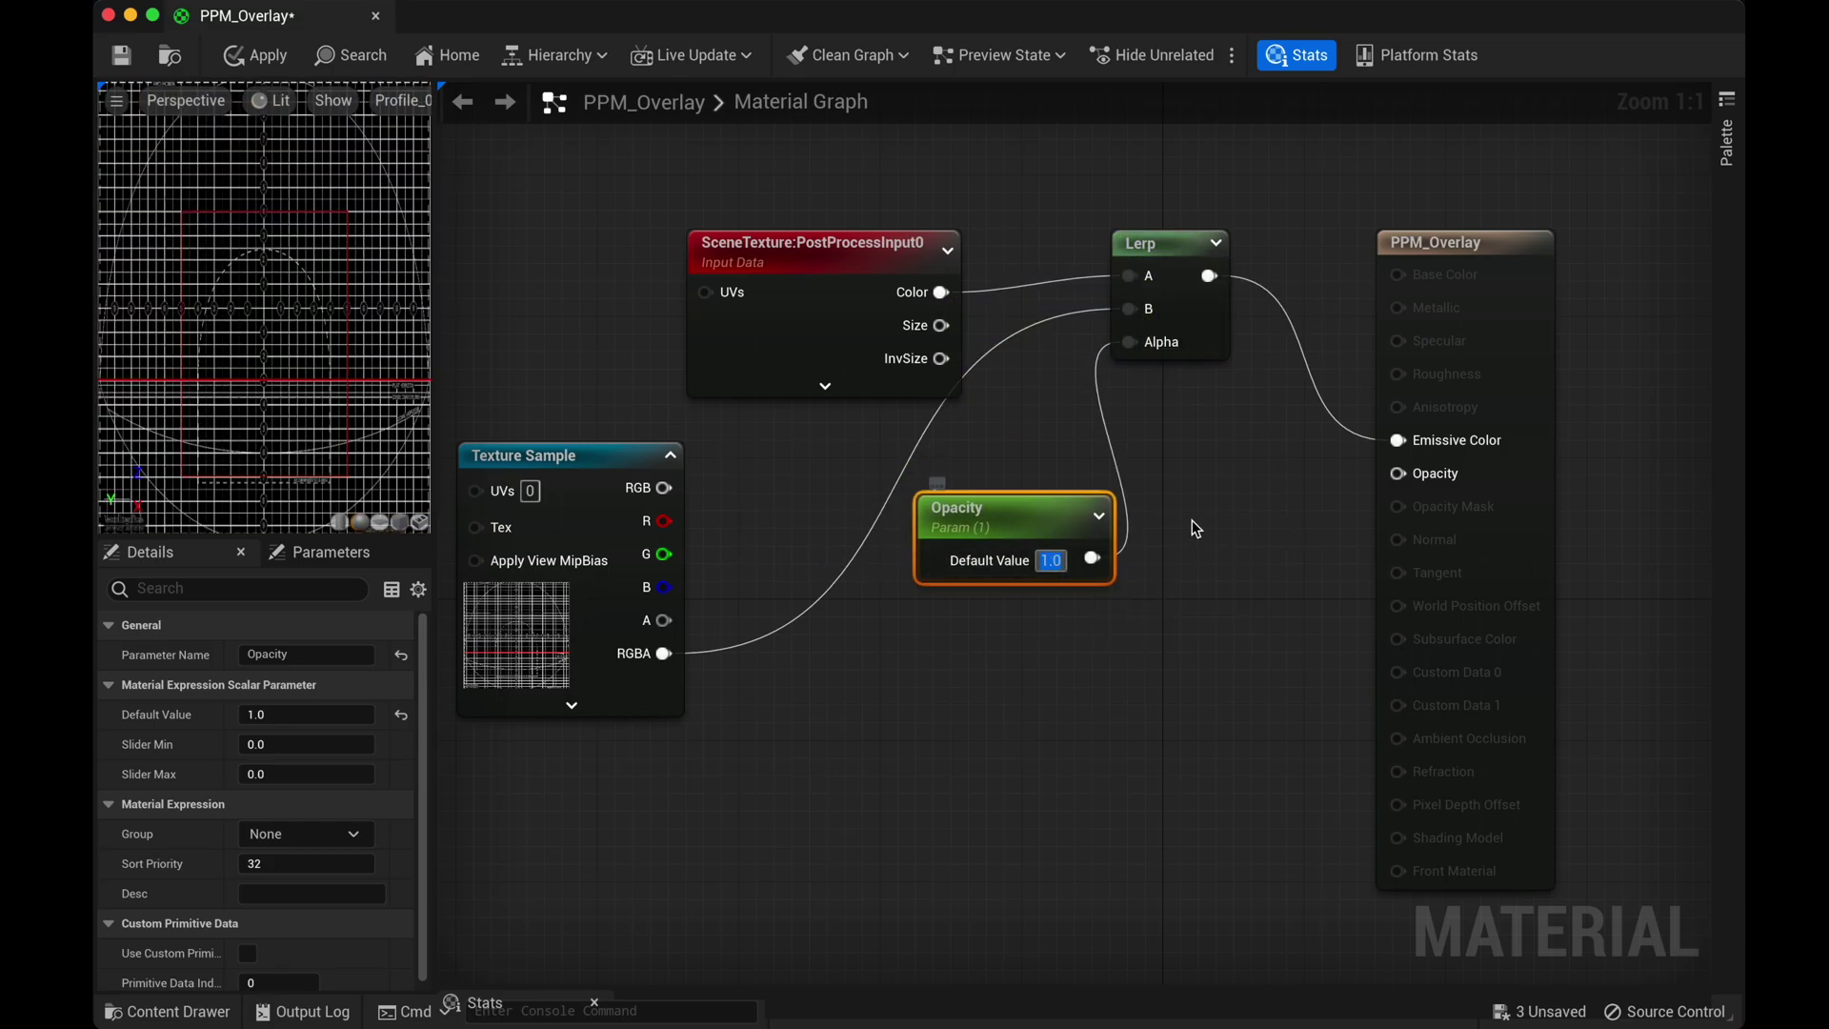
type("0")
key("Return")
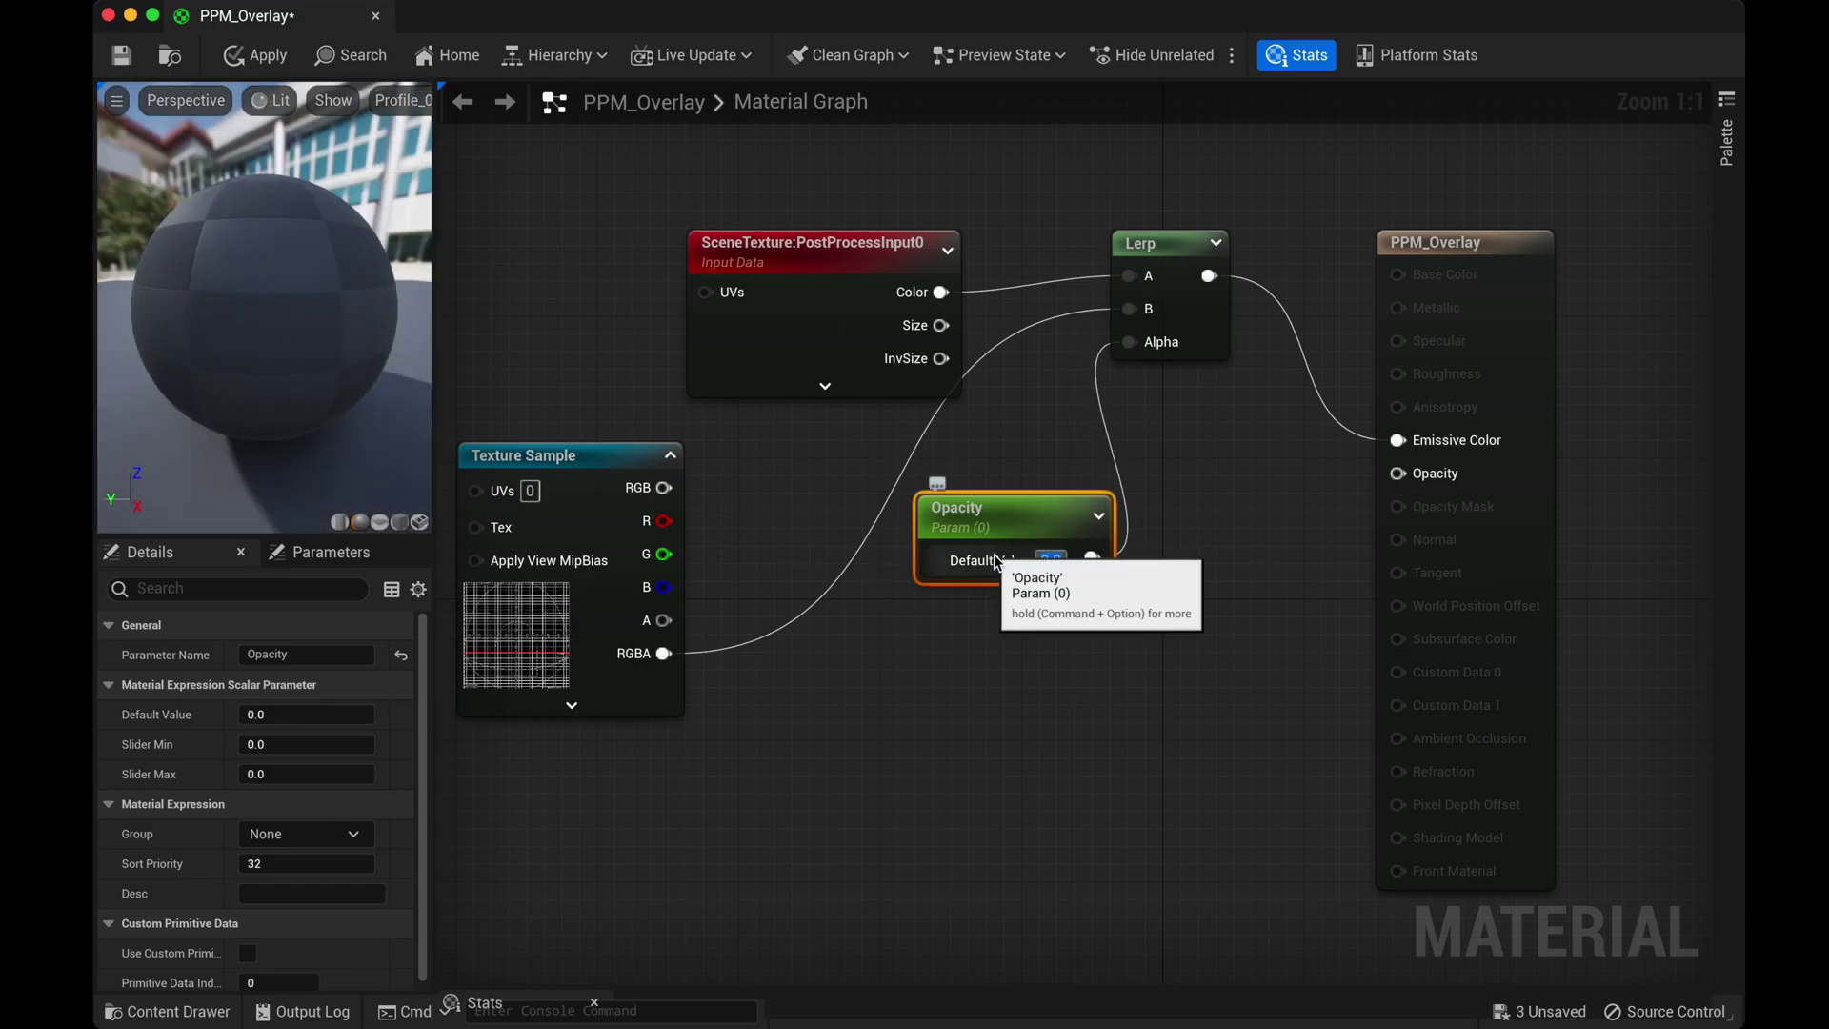
type("0.5")
key("Return")
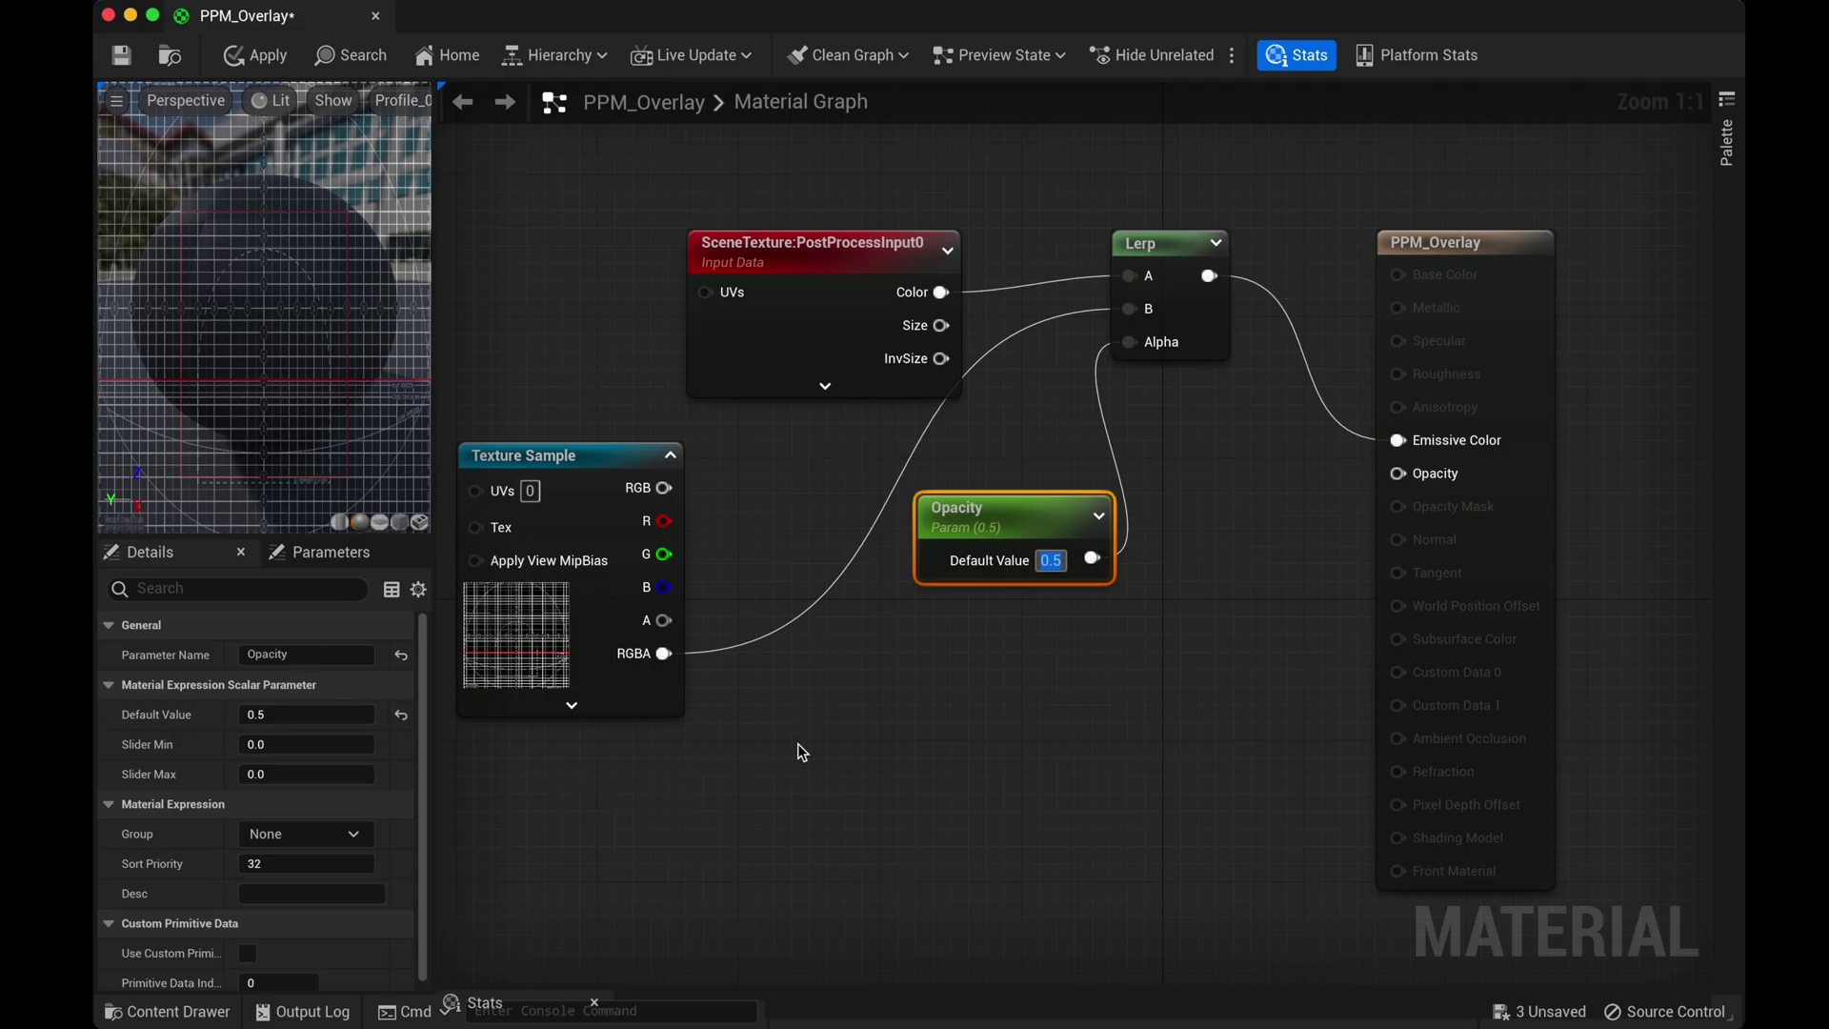
Set the Opacity parameter's Slider Max to 1.0, giving a 0–1 range
left_click(276, 773)
type("1")
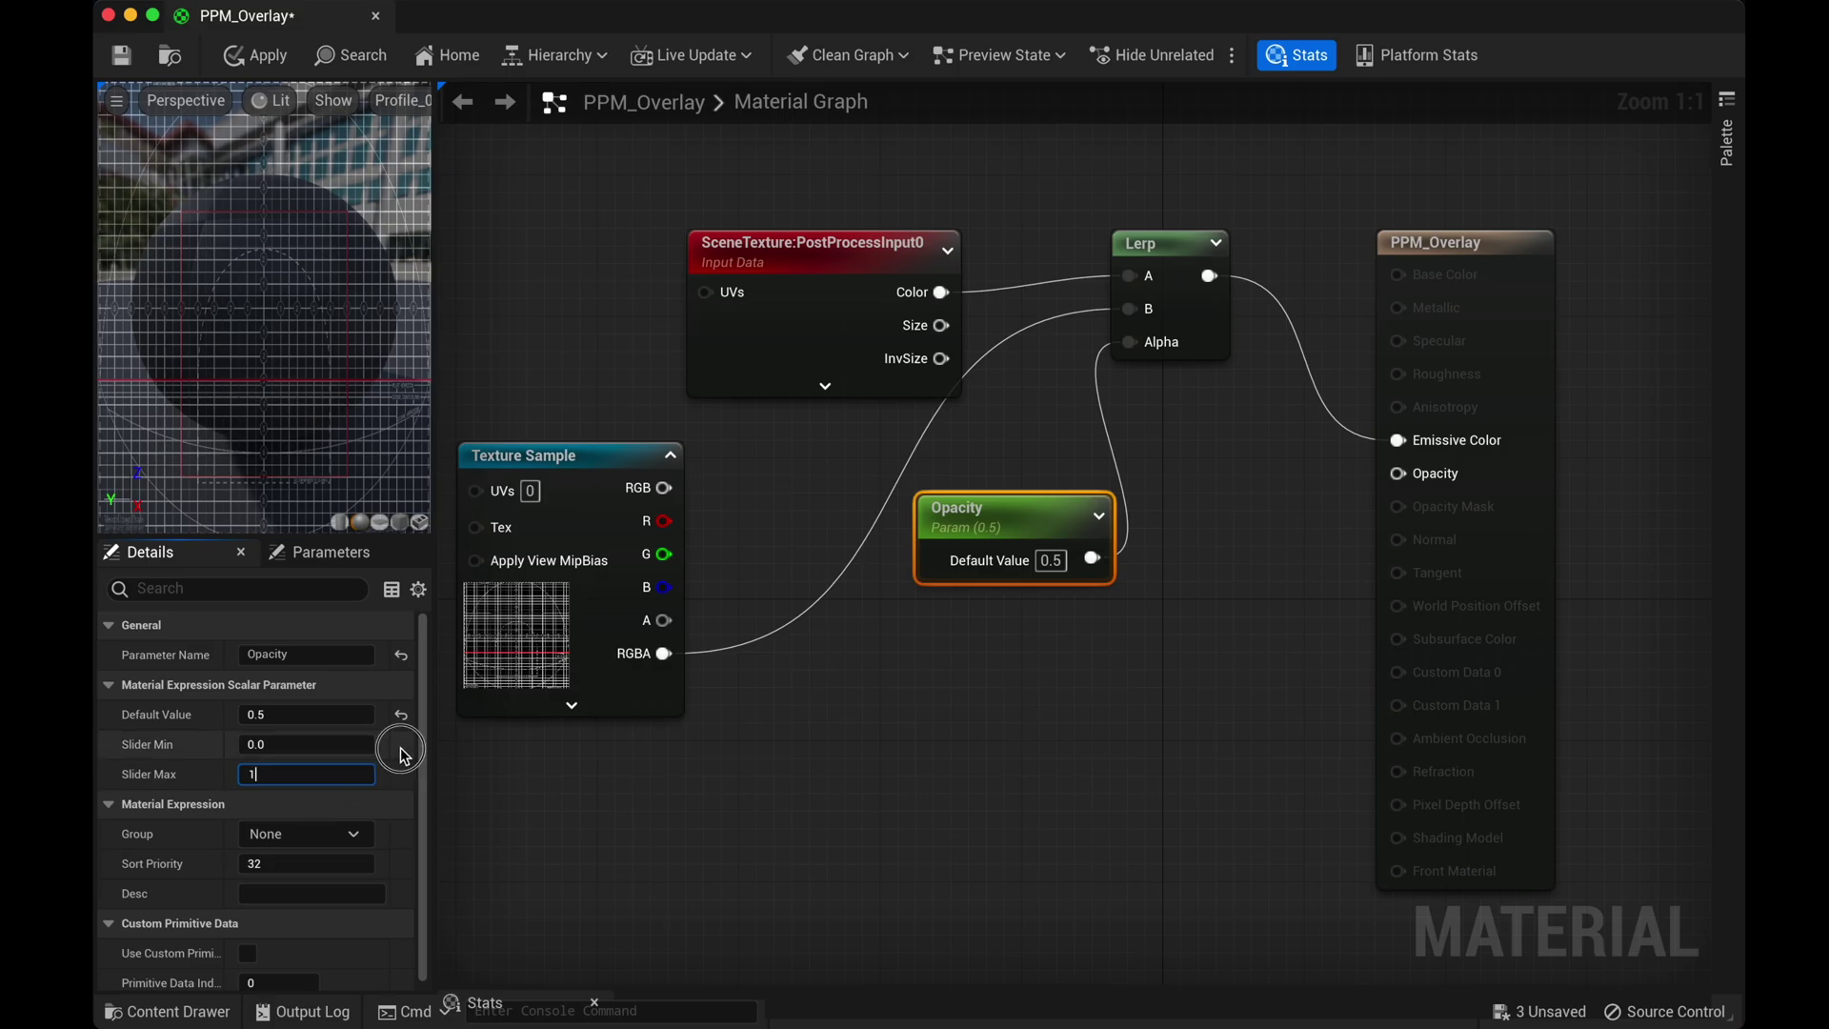
left_click(400, 753)
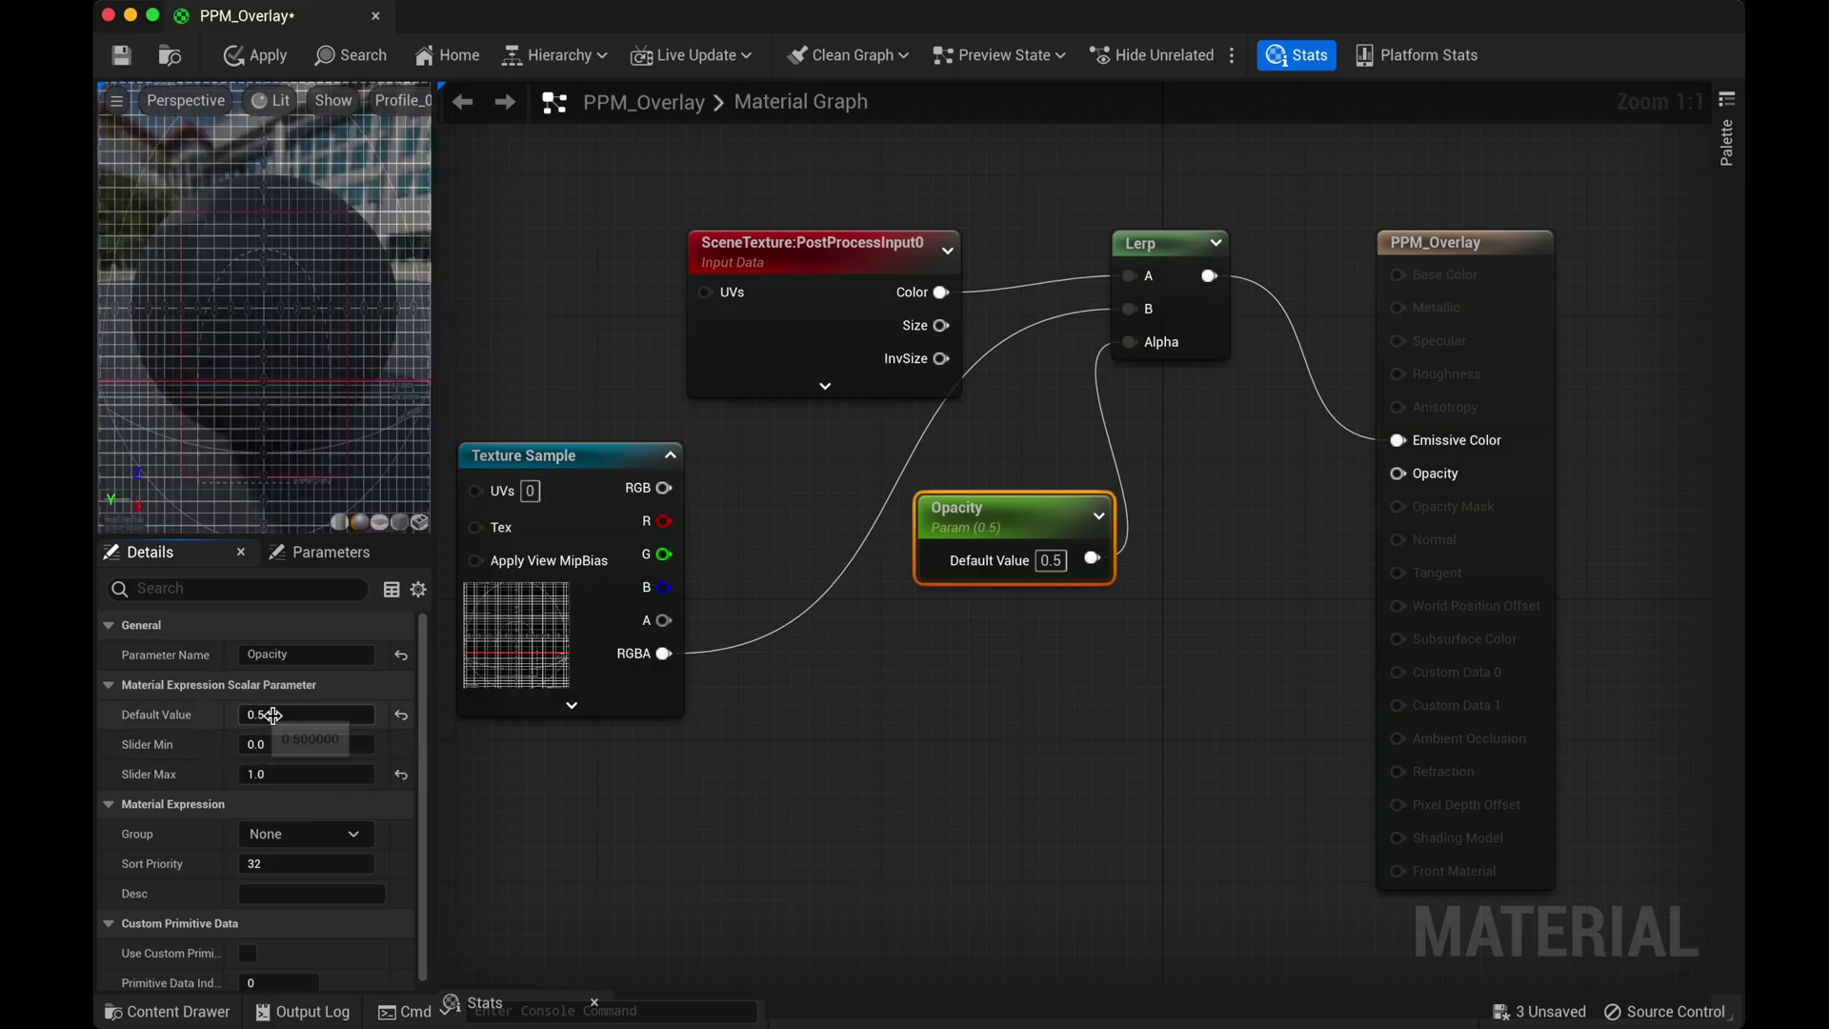
left_click(274, 715)
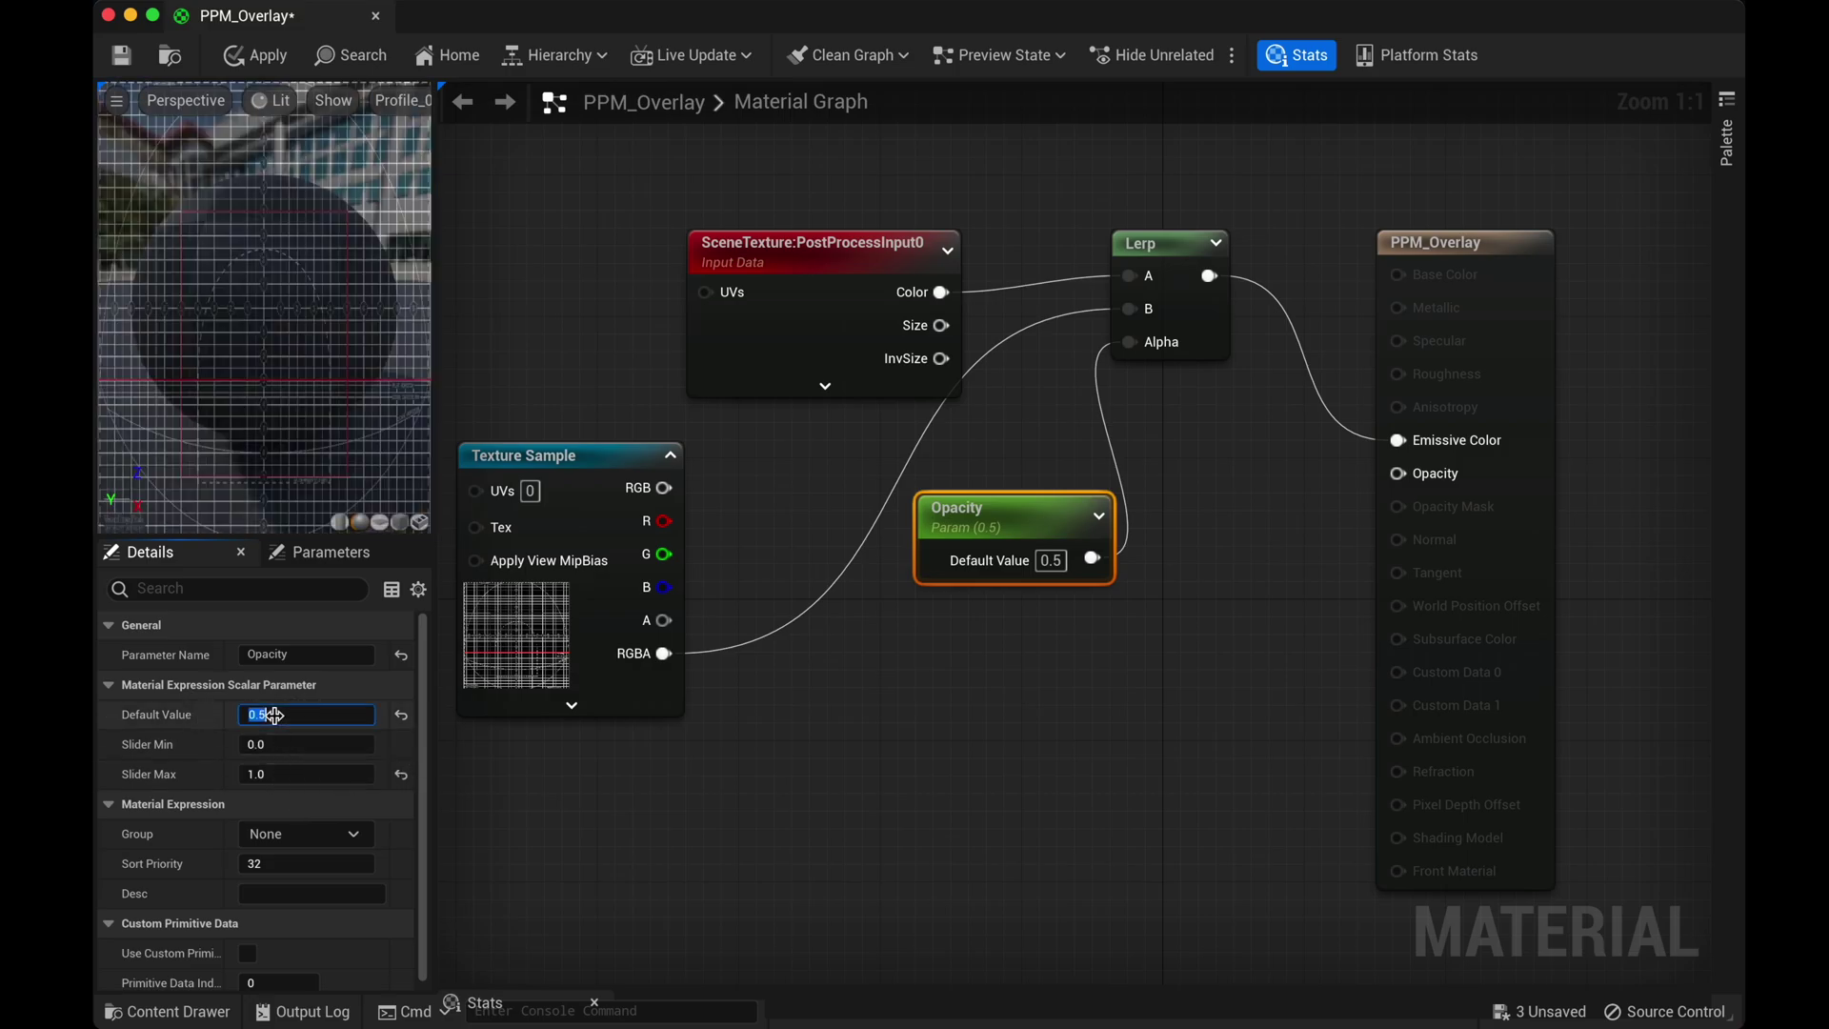
left_click(922, 837)
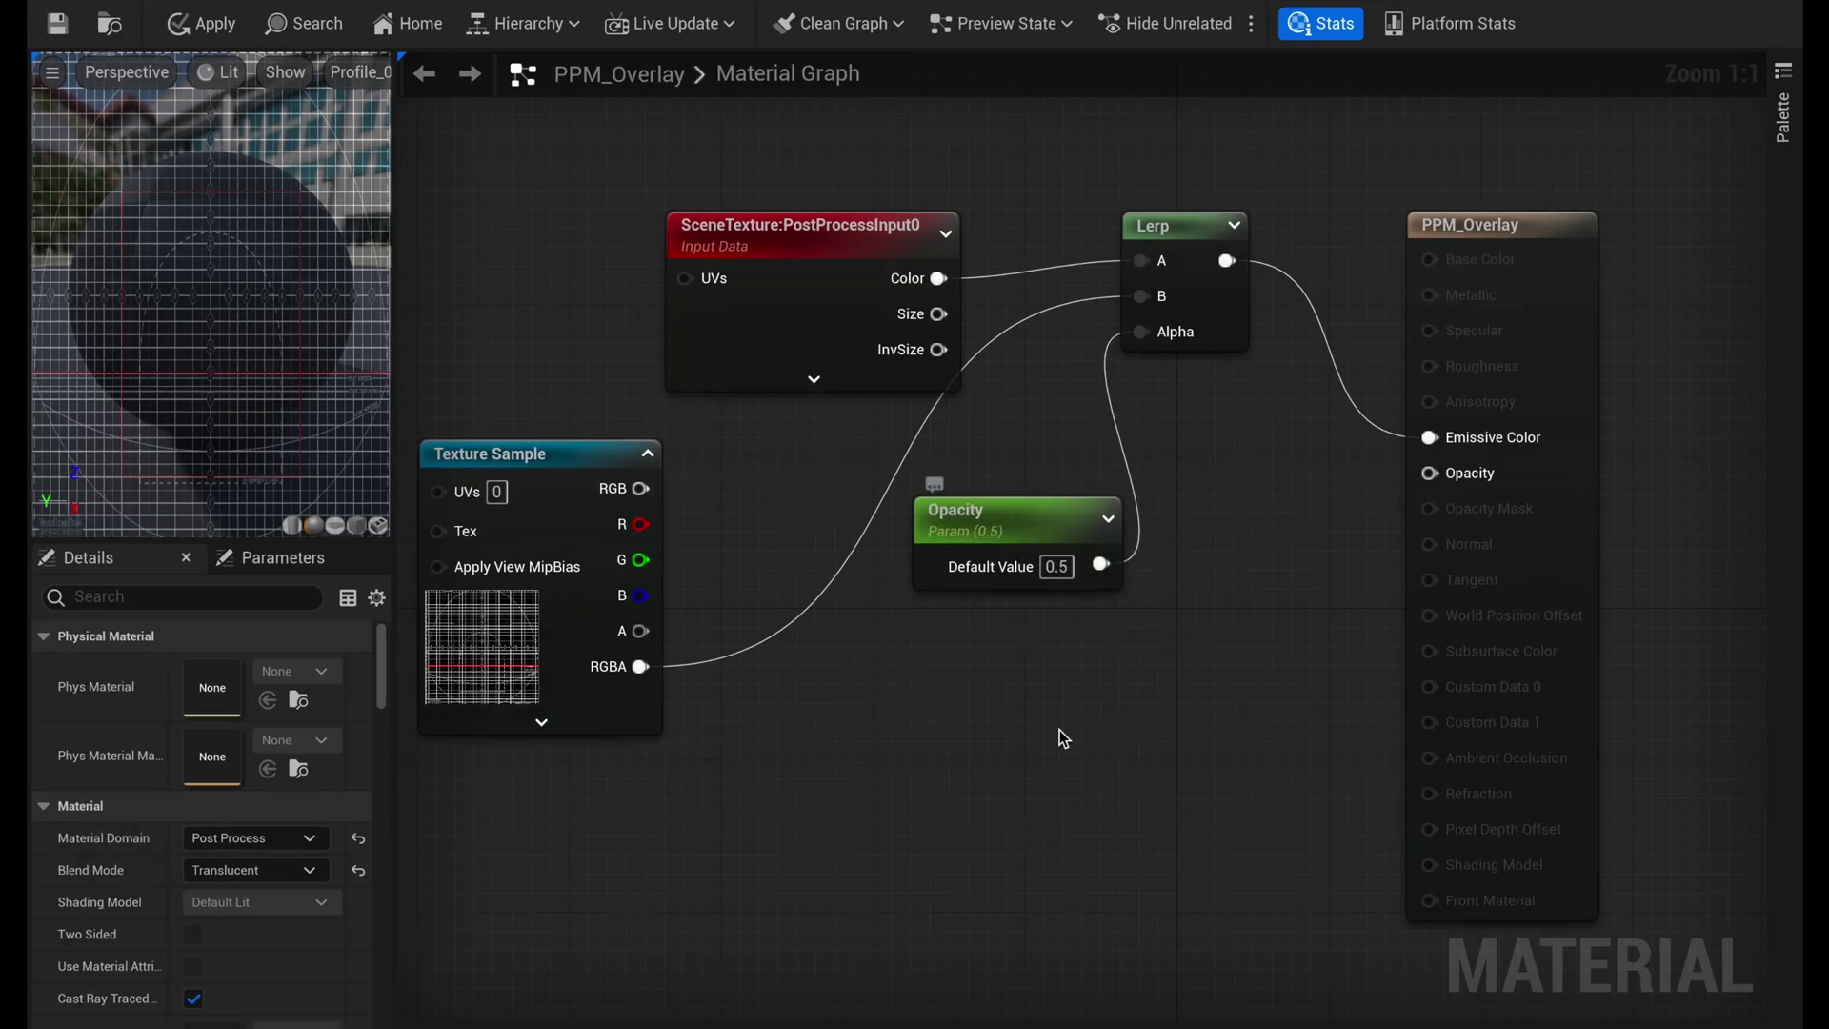
Add a ComponentMask node passing only the A channel
right_click(969, 752)
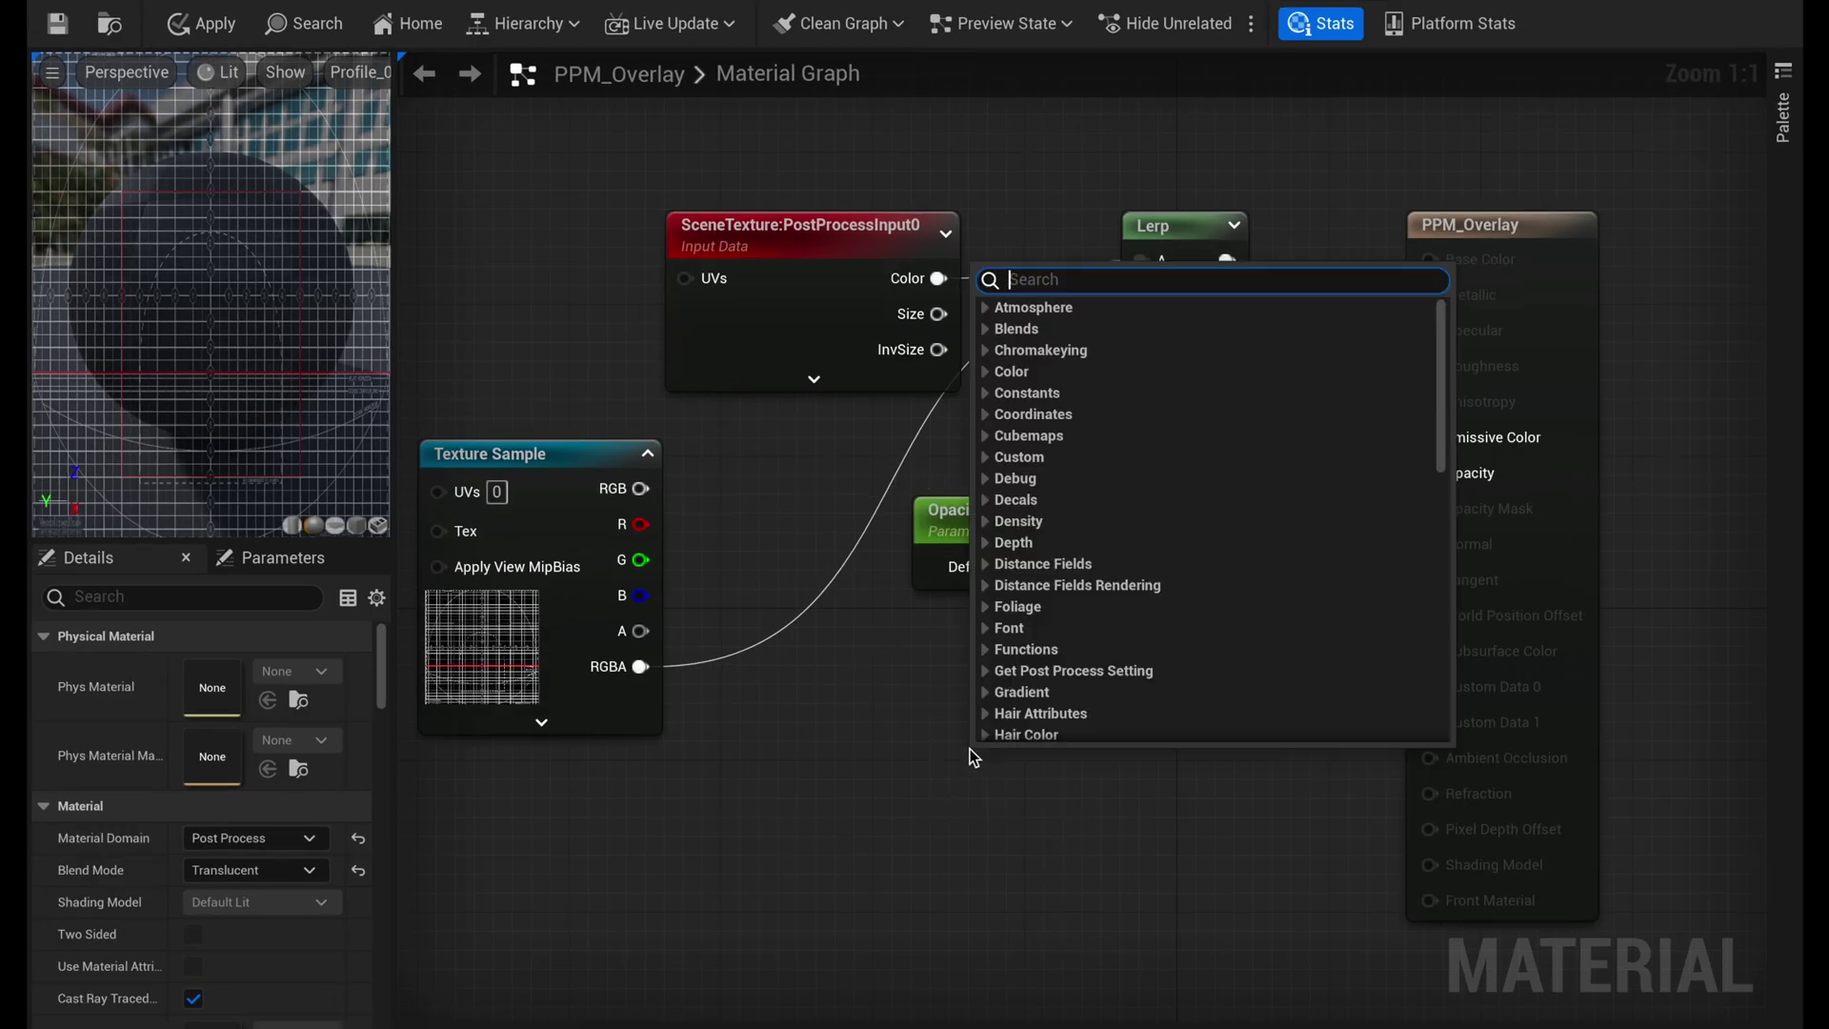
type("mask")
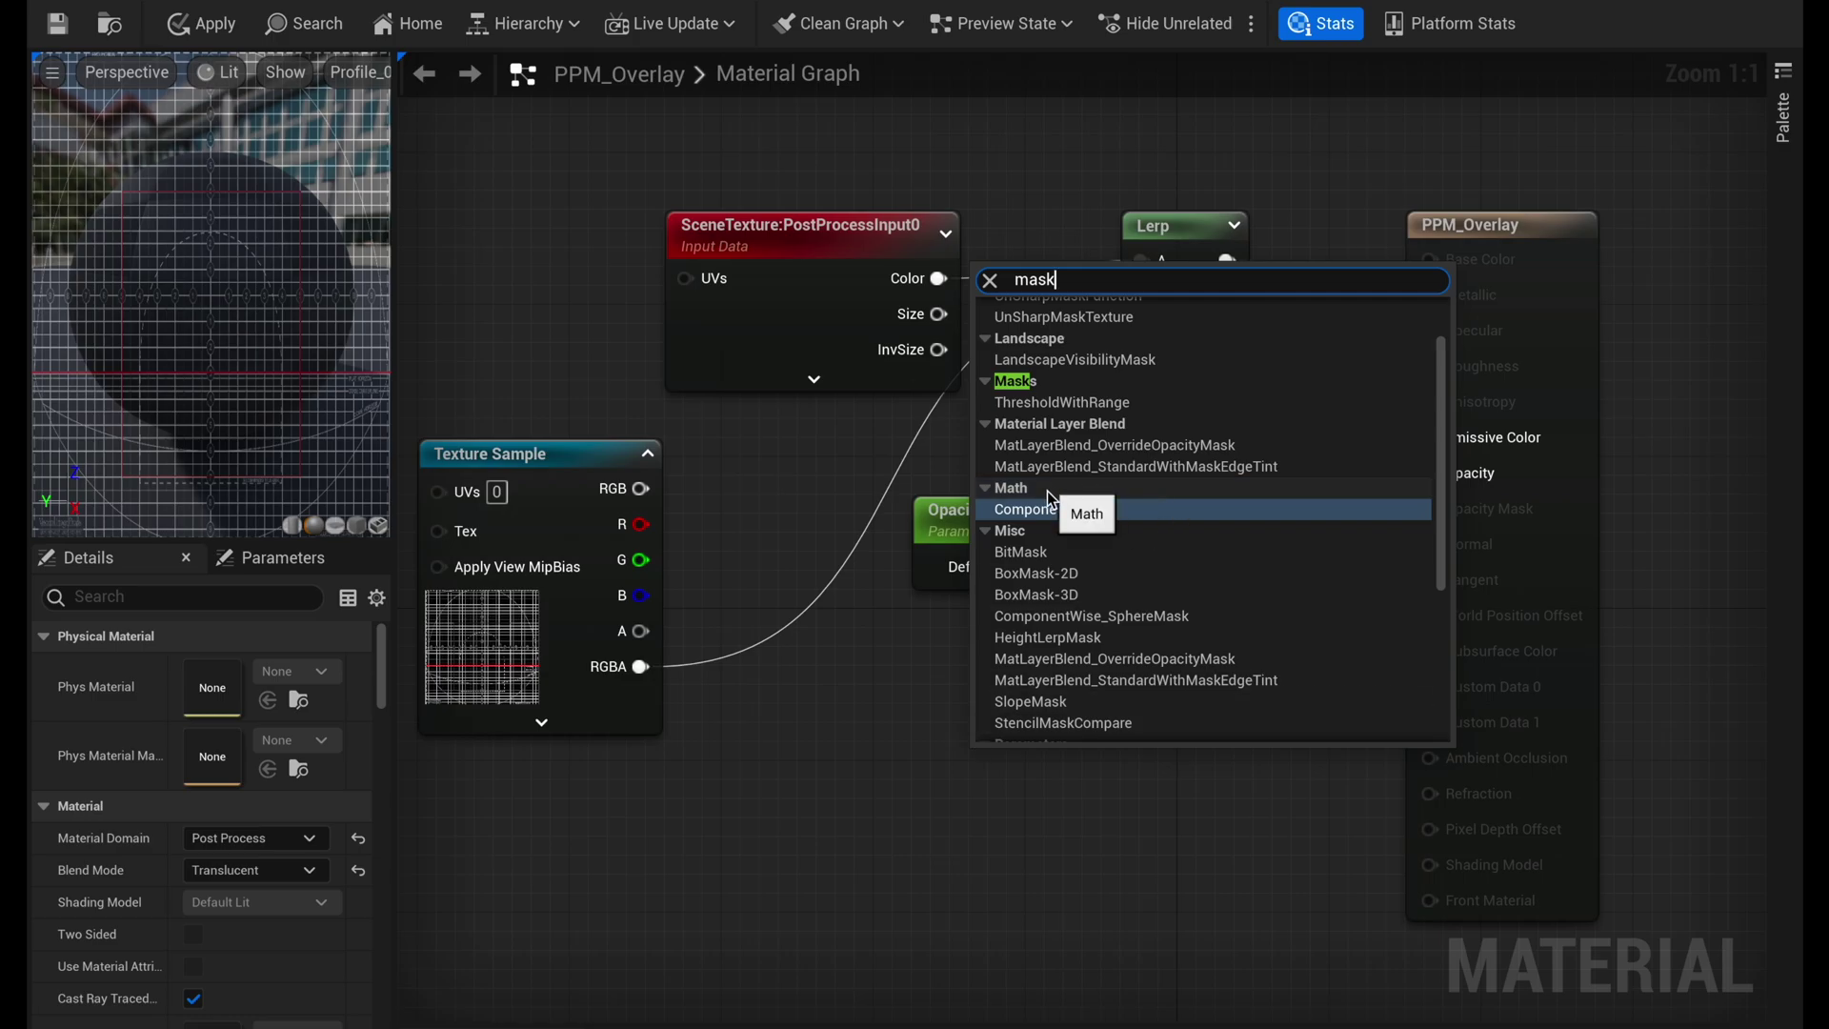
left_click(1033, 509)
left_click_drag(1047, 765, 1051, 682)
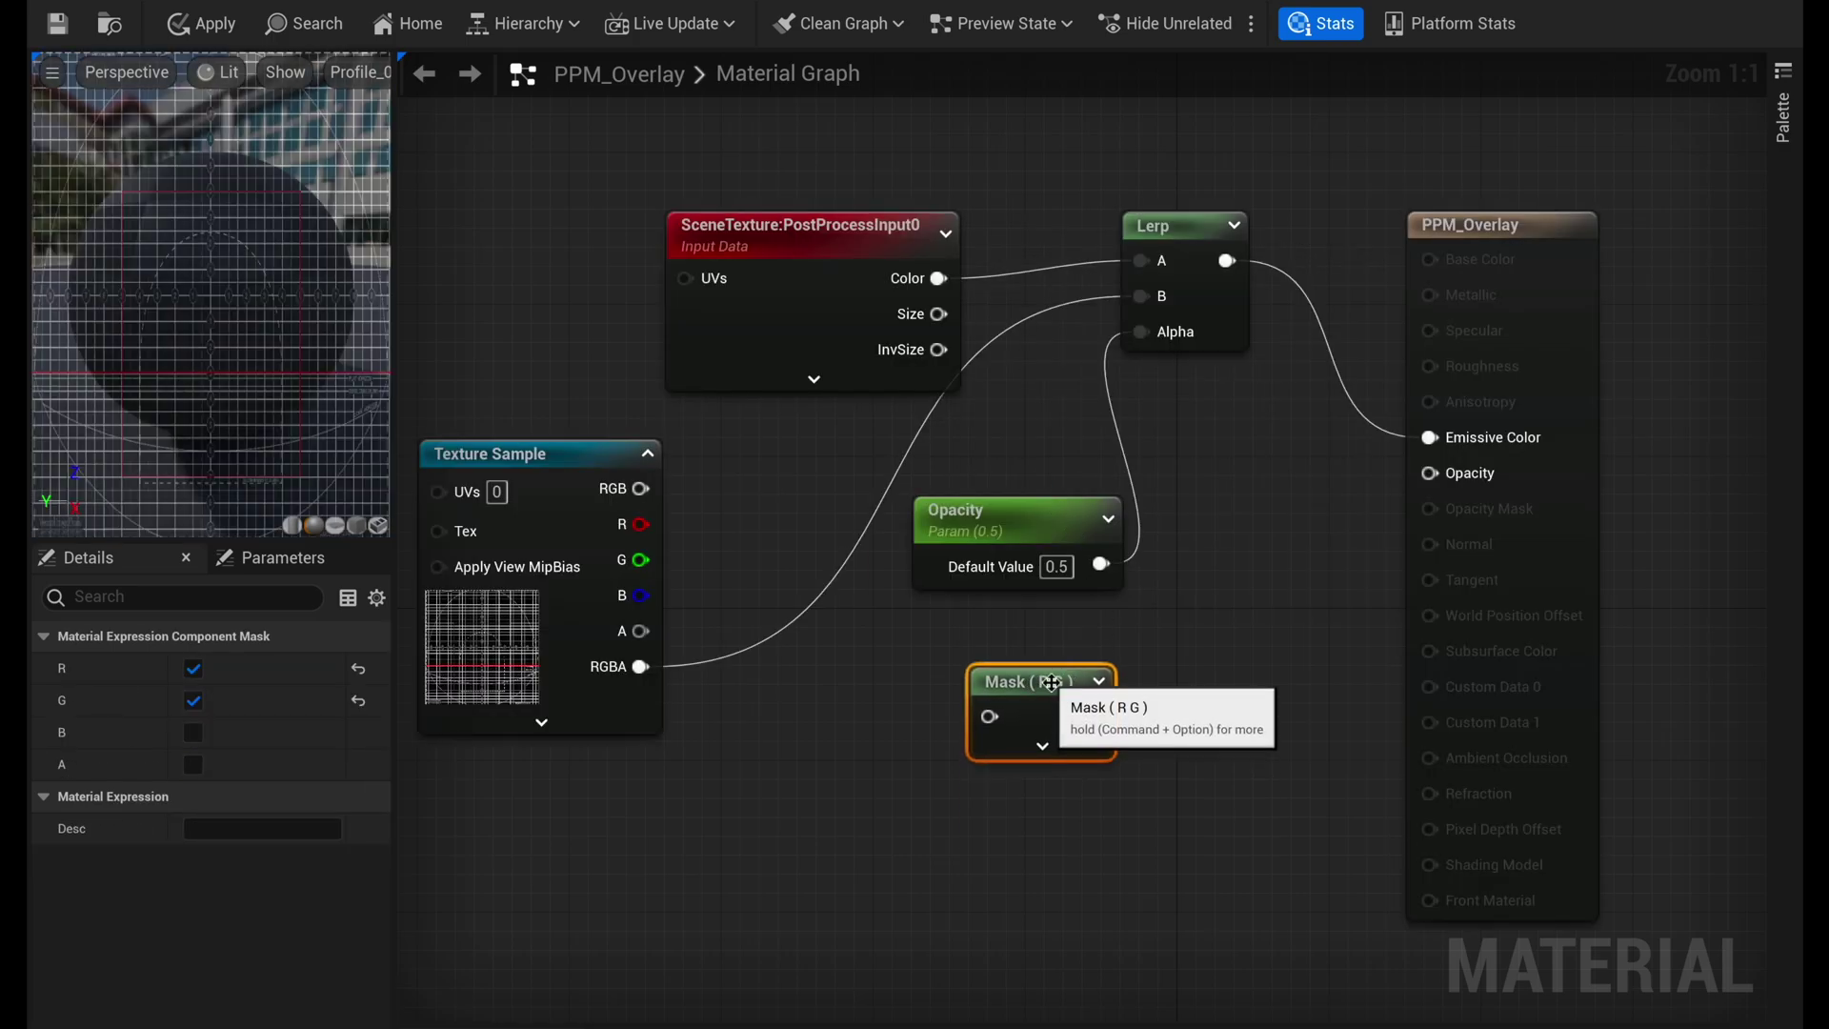
left_click(1042, 745)
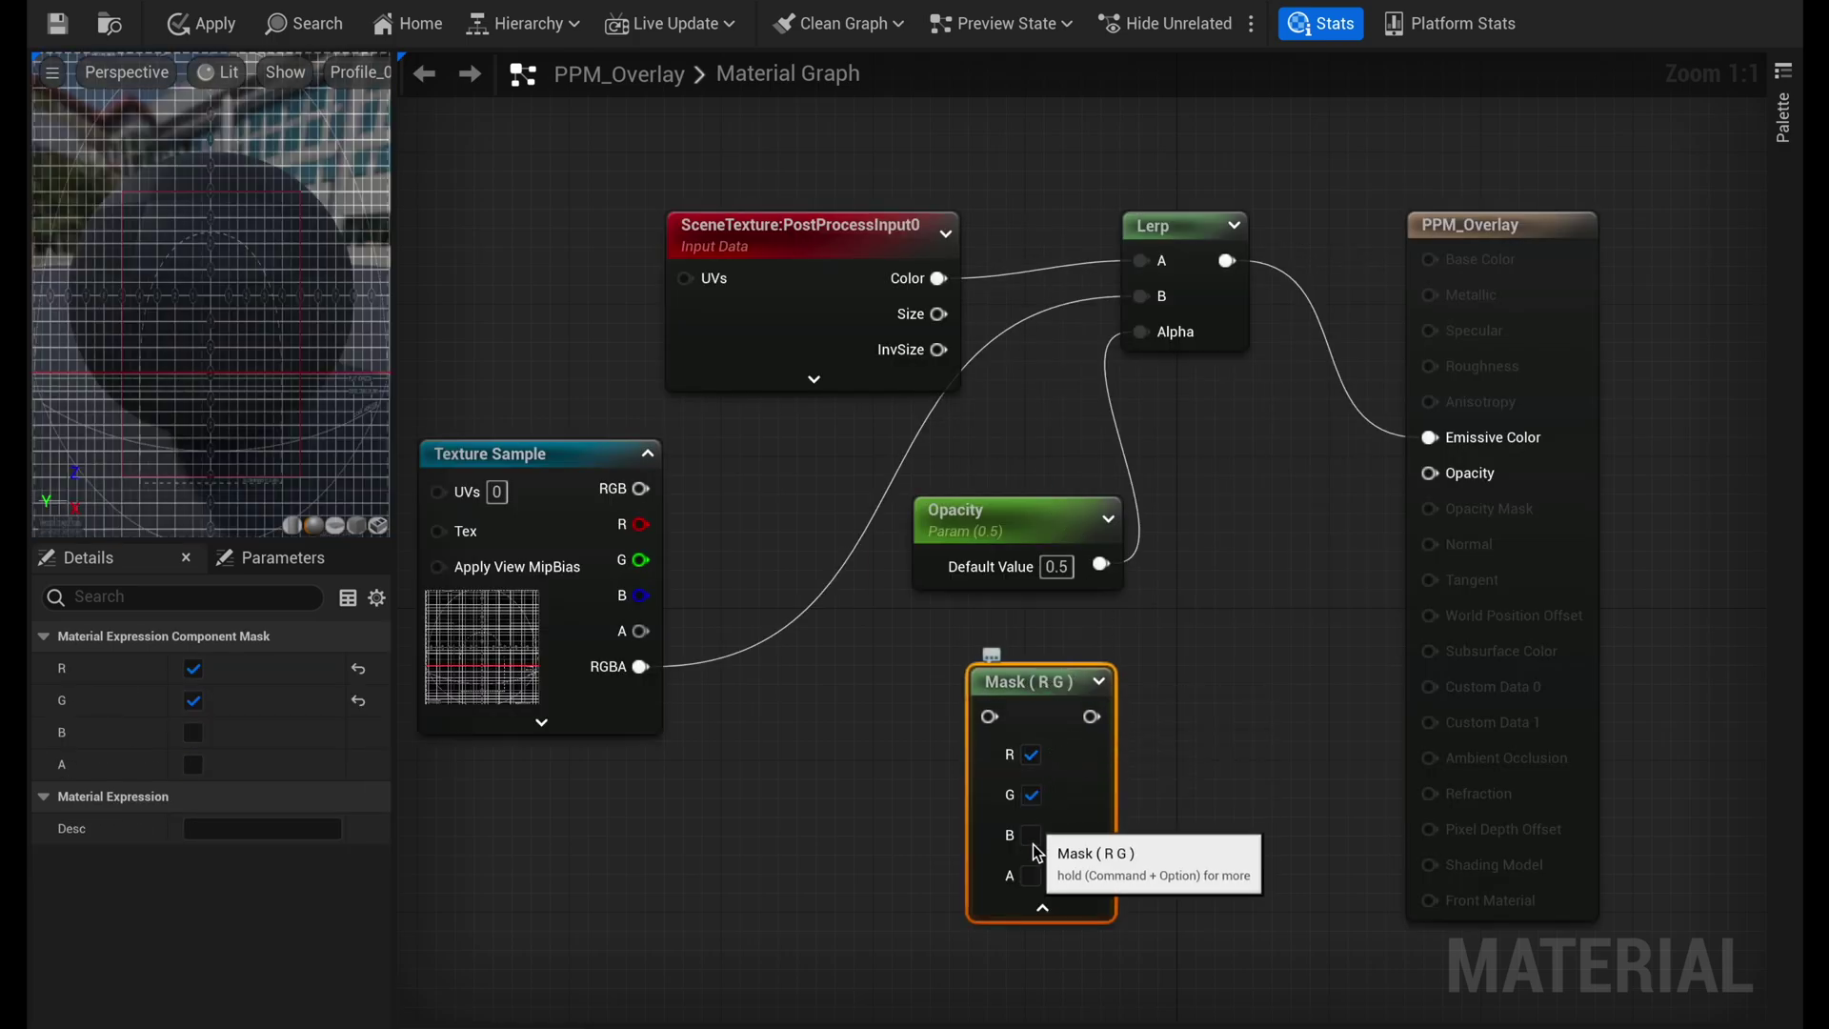
left_click(1030, 754)
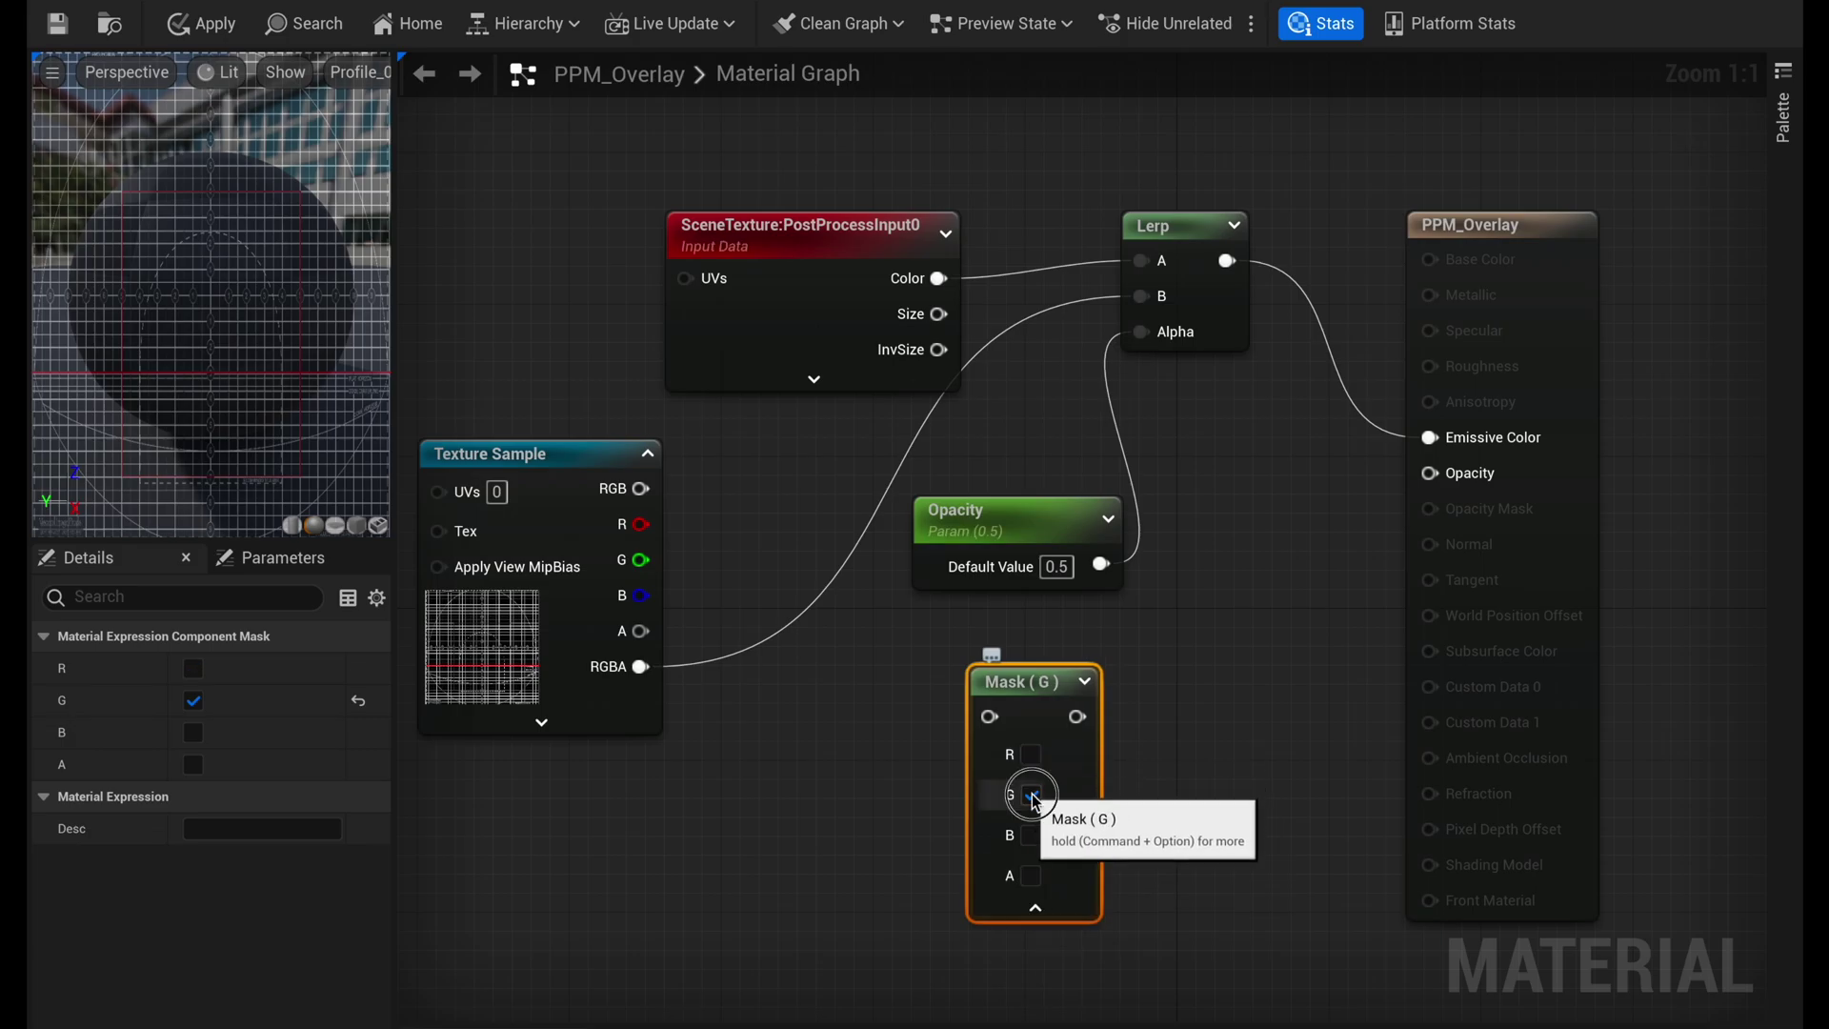
left_click(1031, 794)
left_click(1031, 875)
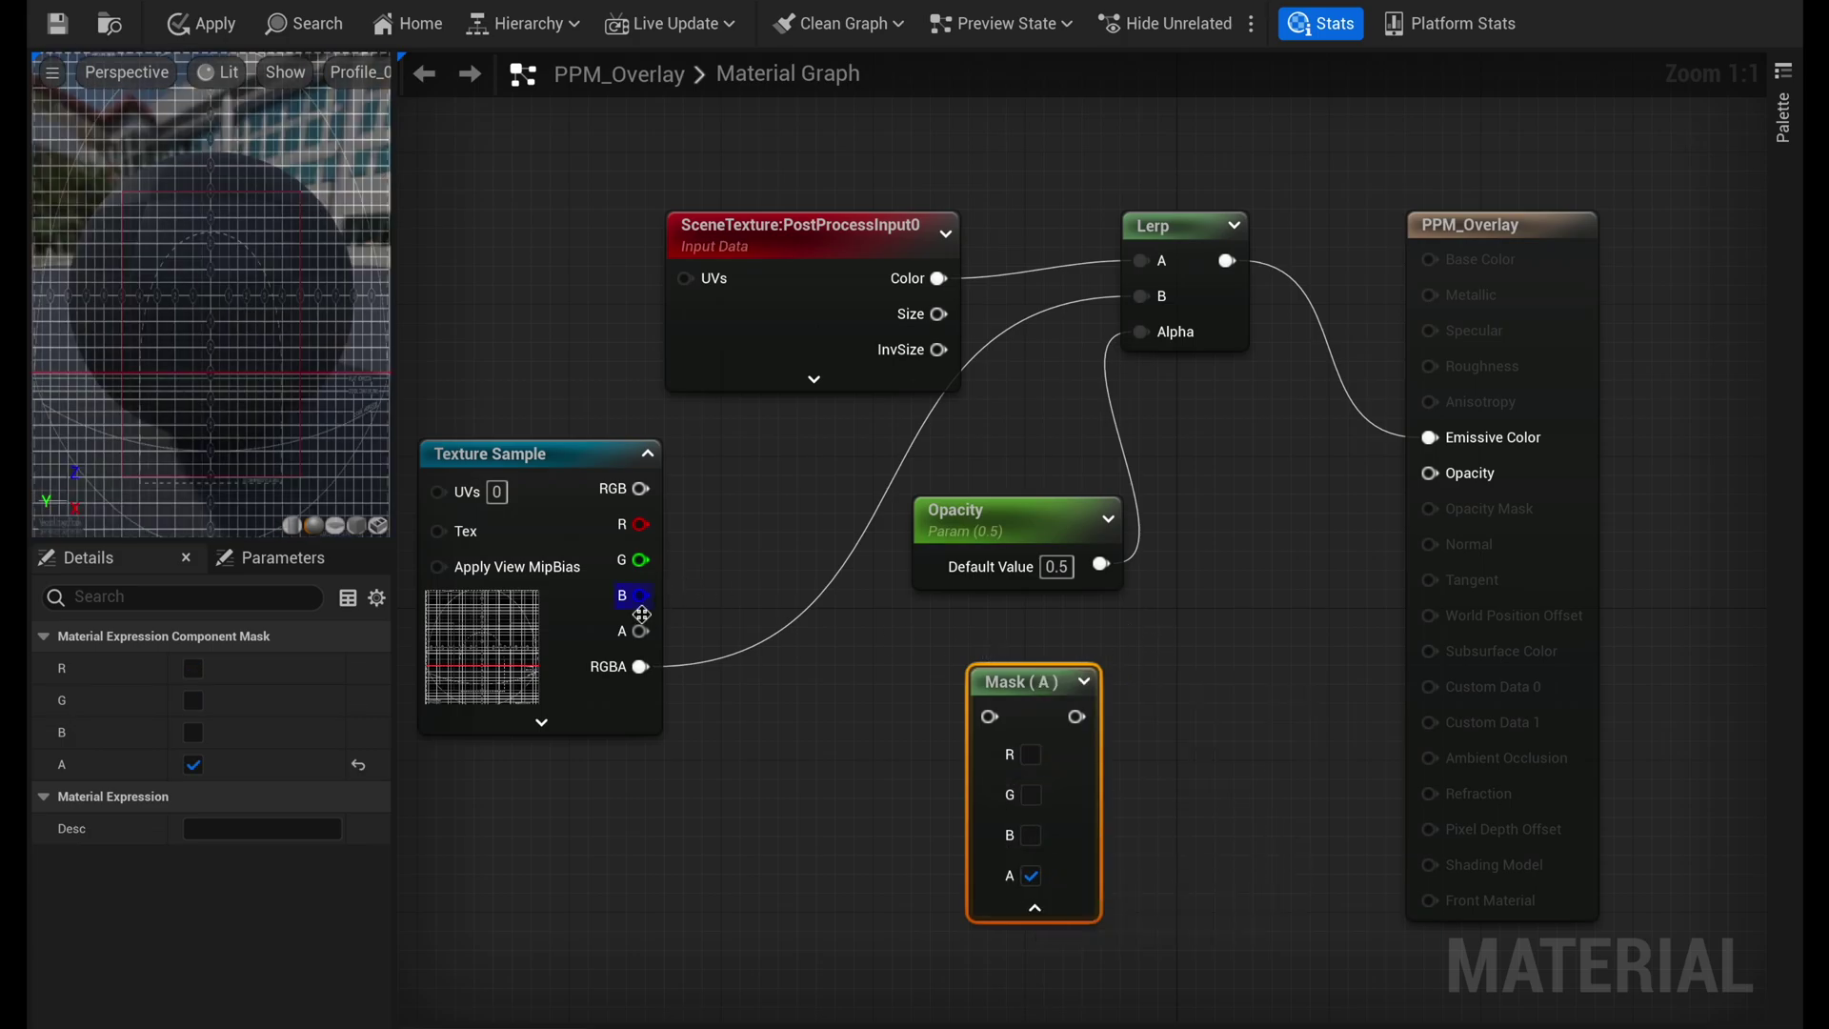
Wire the Texture Sample's alpha into the Mask (A) and the mask into Opacity, tidying the nodes
left_click_drag(641, 630, 1003, 731)
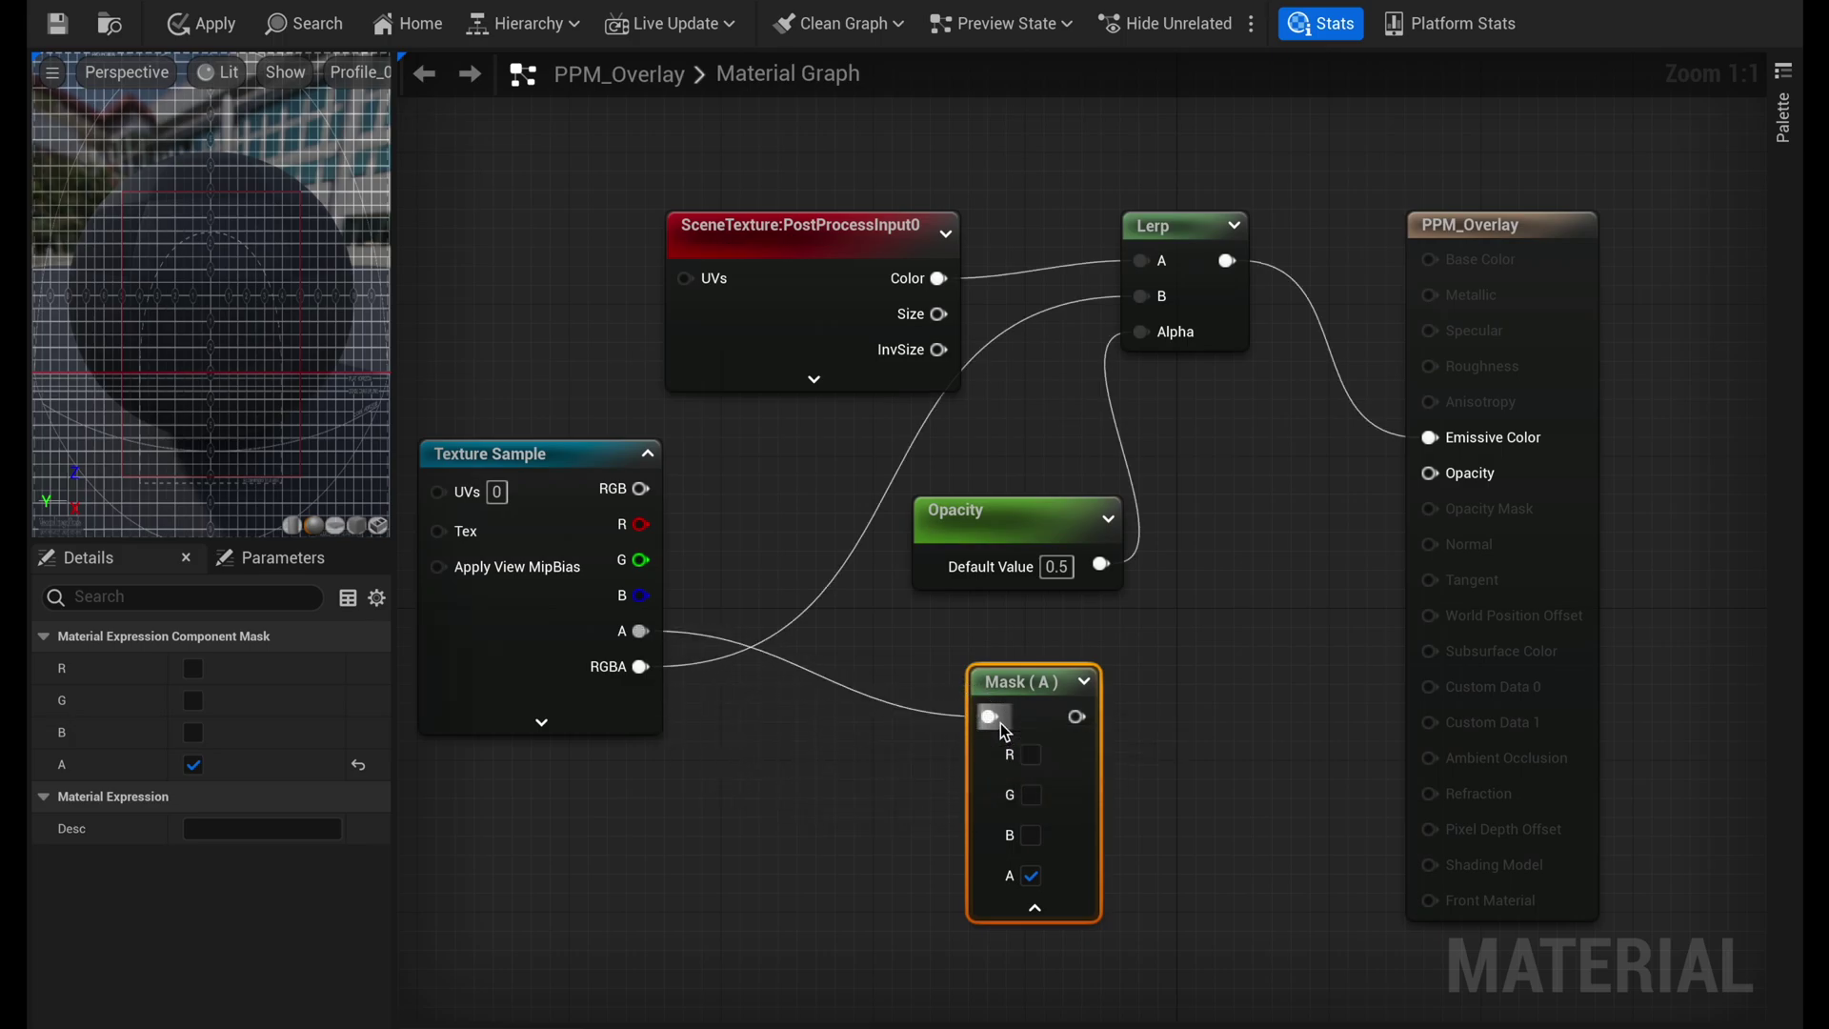
mouse_move(1077, 717)
left_mouse_down()
mouse_move(1311, 511)
mouse_move(1438, 487)
left_mouse_up()
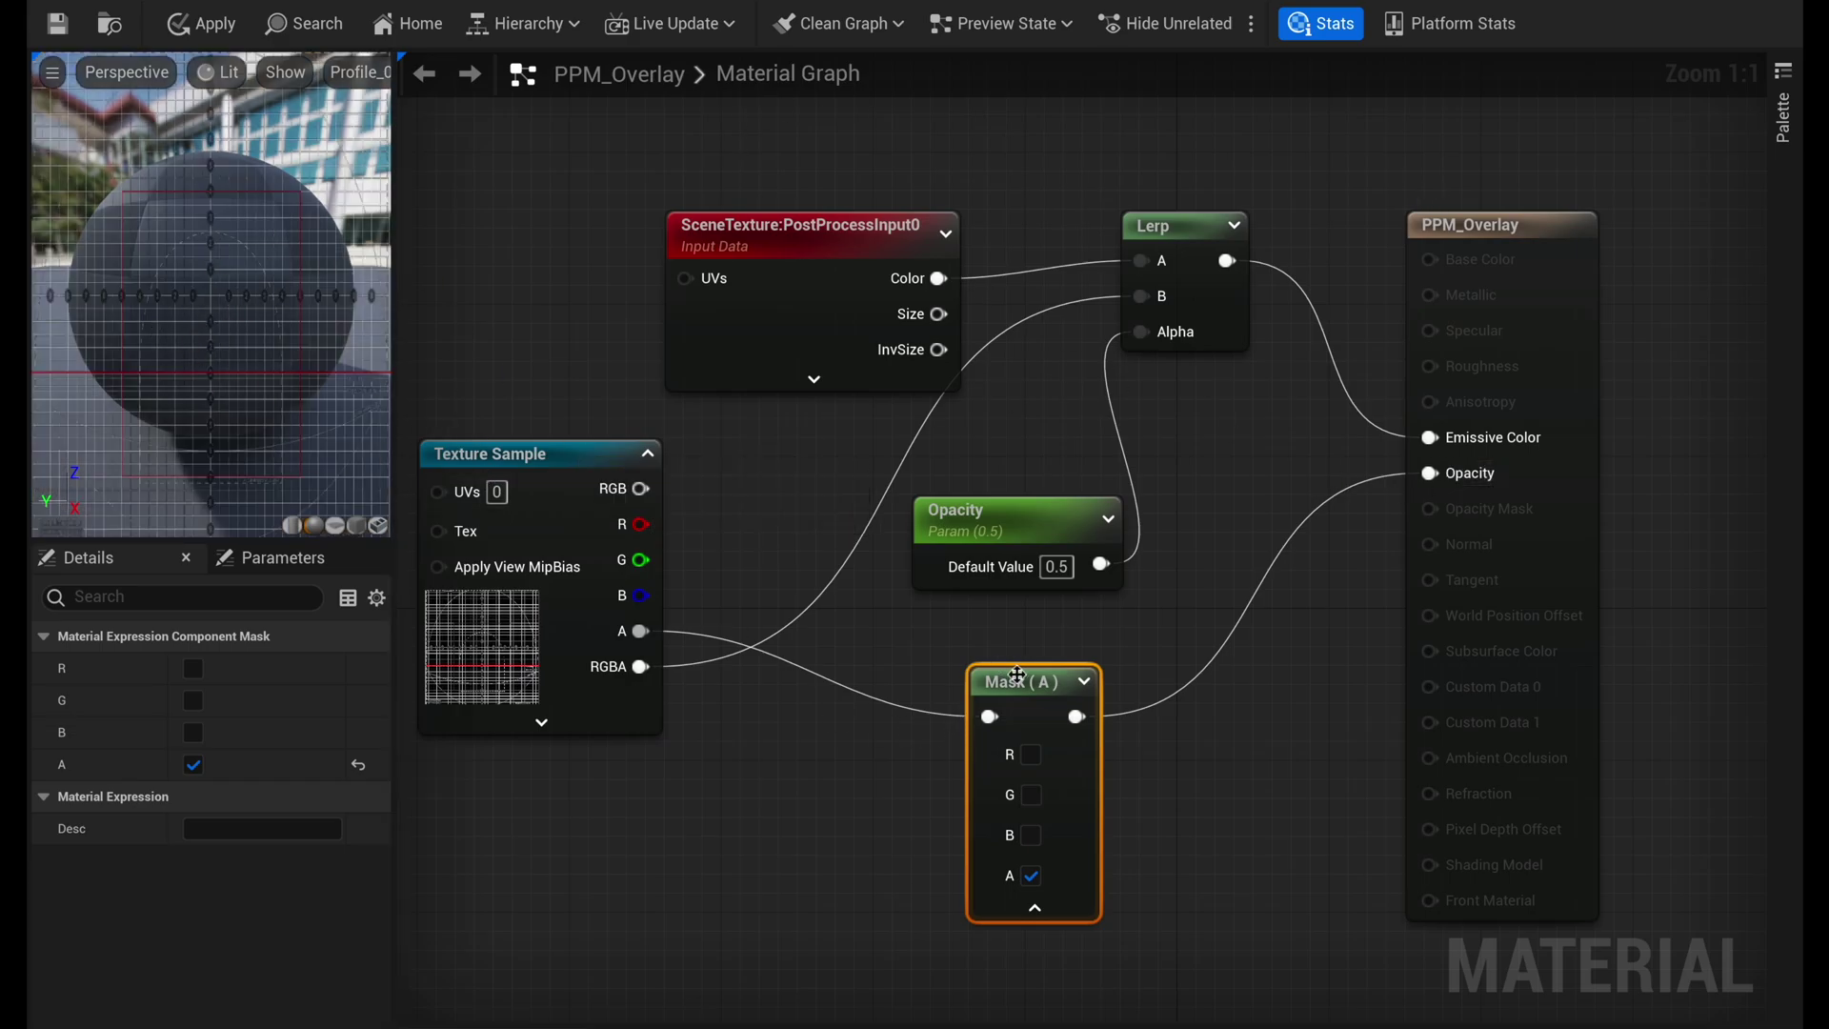
left_click_drag(1017, 674, 1037, 637)
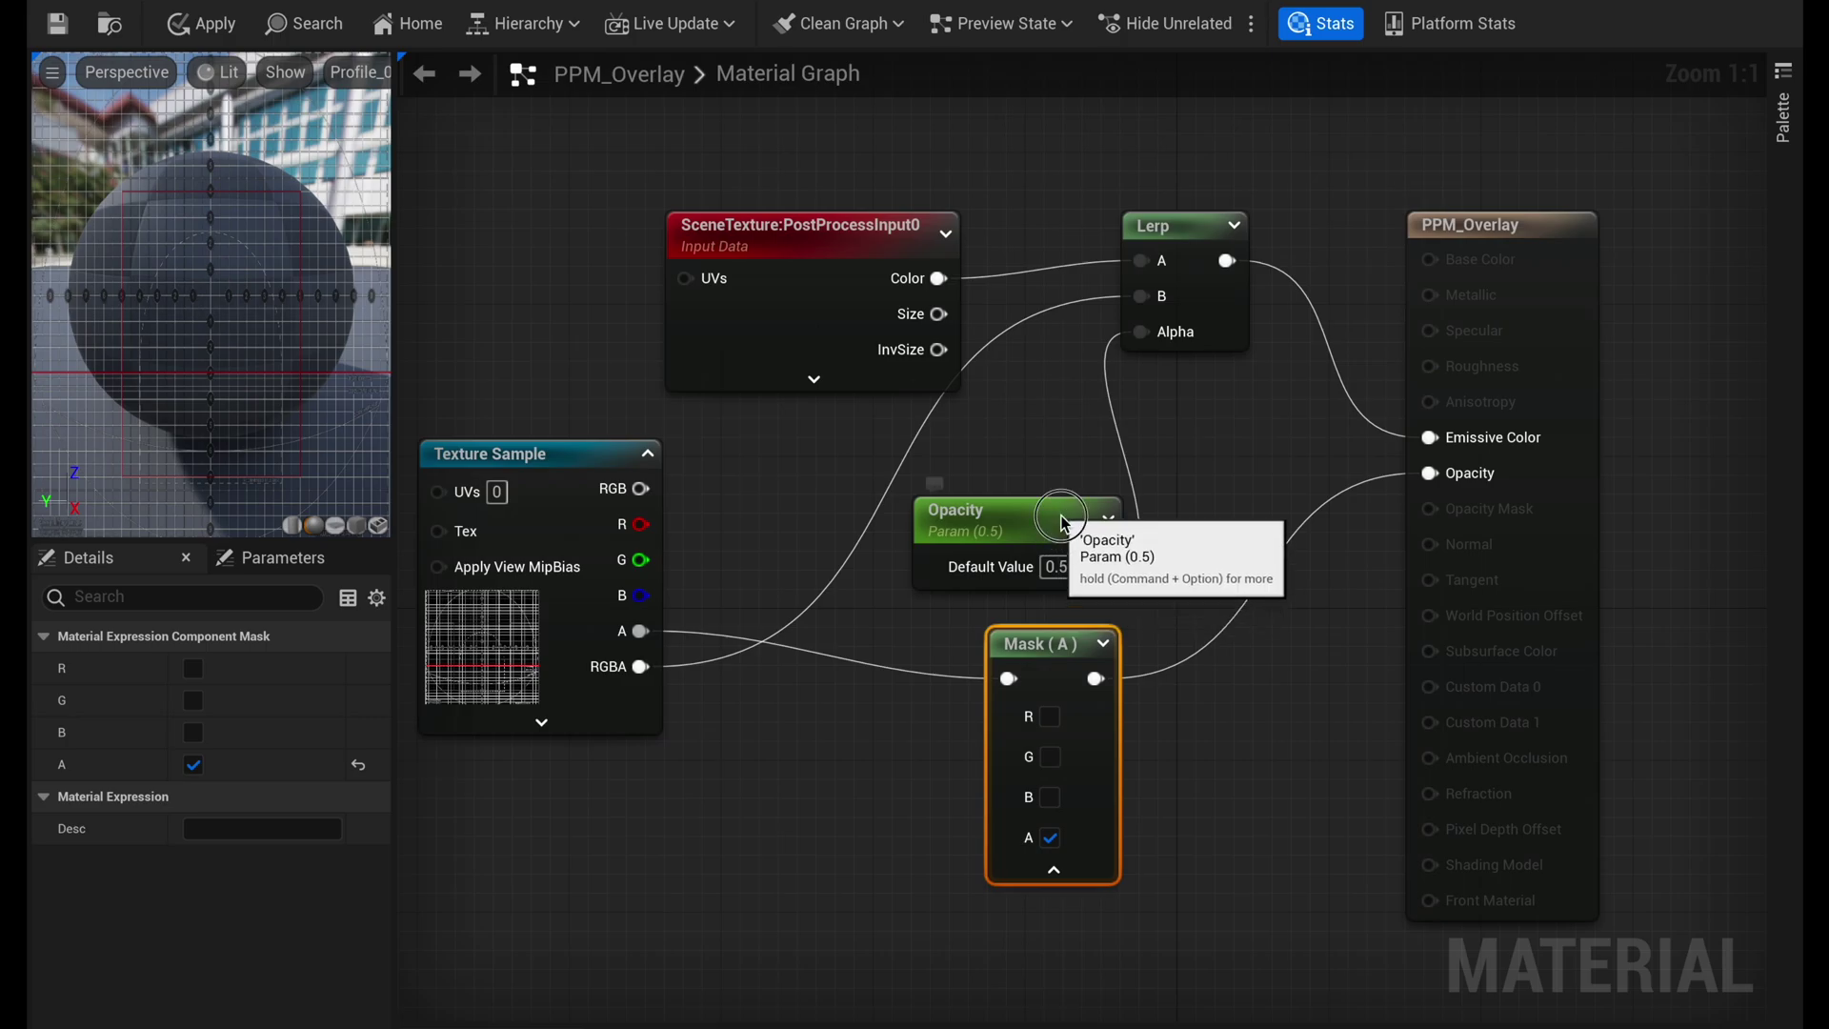
left_click_drag(1064, 522, 1045, 522)
left_click_drag(1048, 647, 1029, 653)
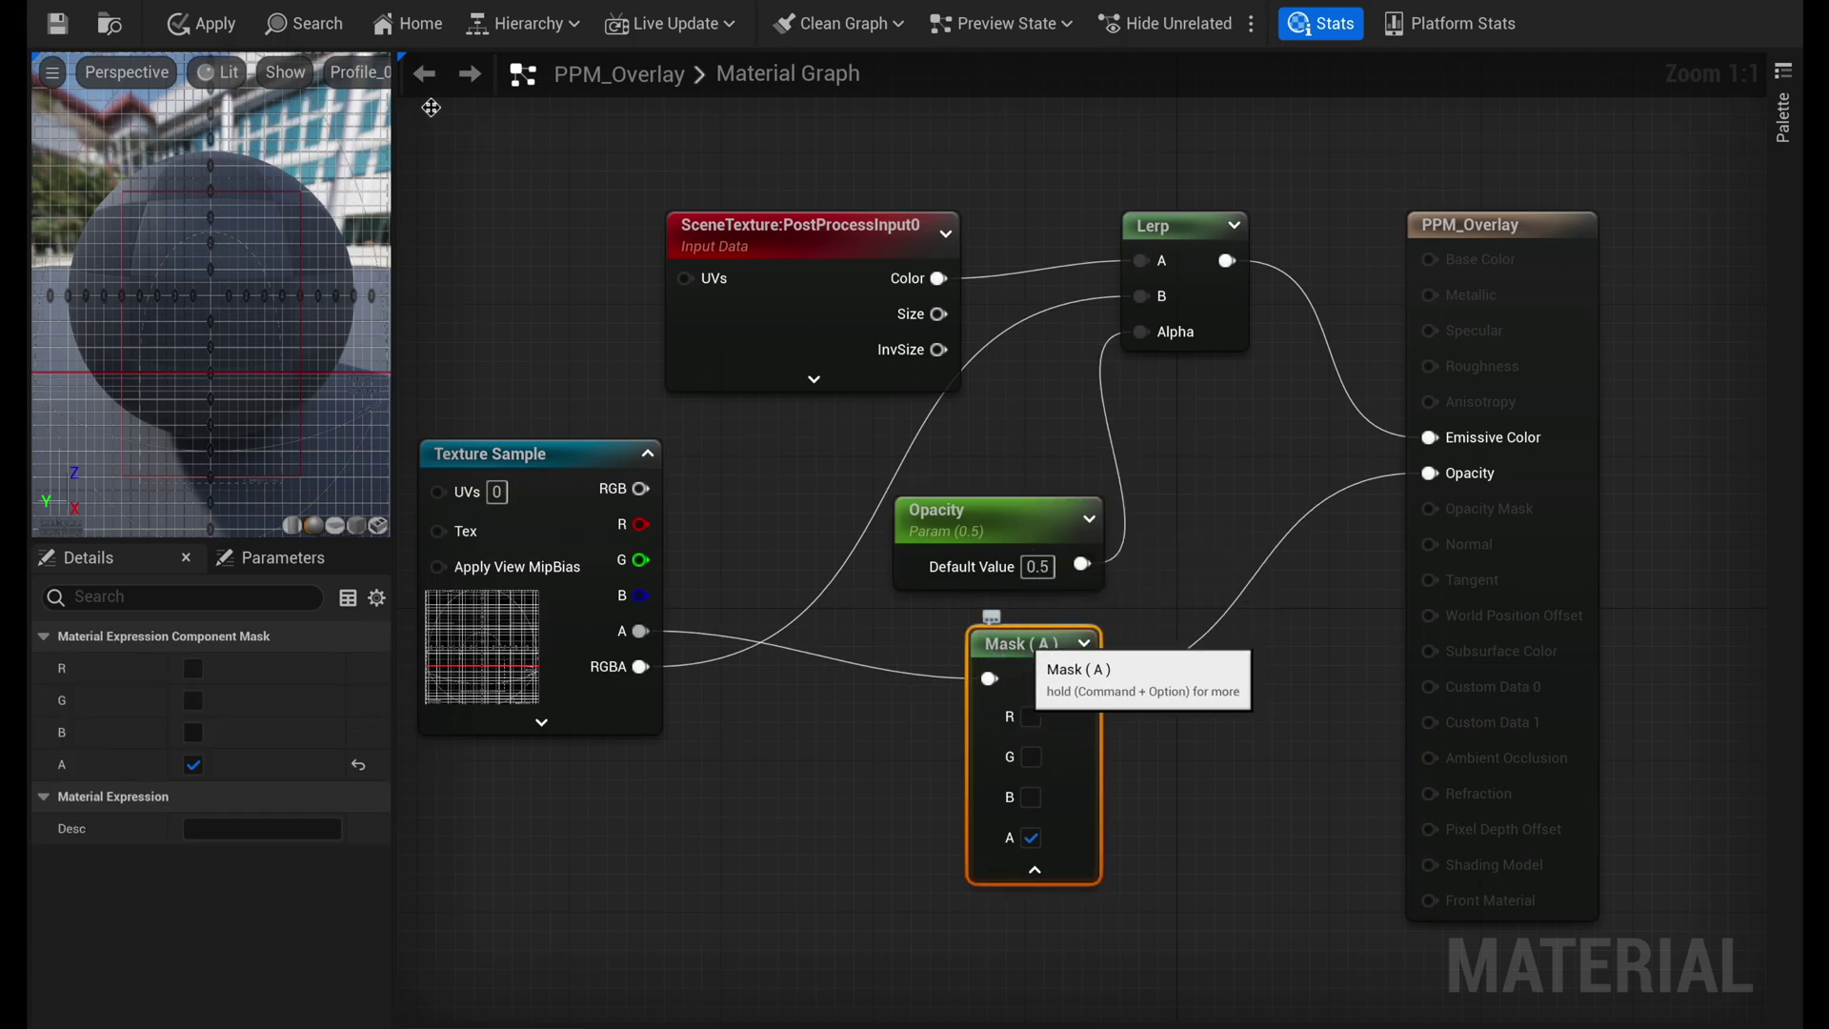
Apply and close PPM_Overlay, then create its material instance PPM_Overlay_Inst
left_click(194, 36)
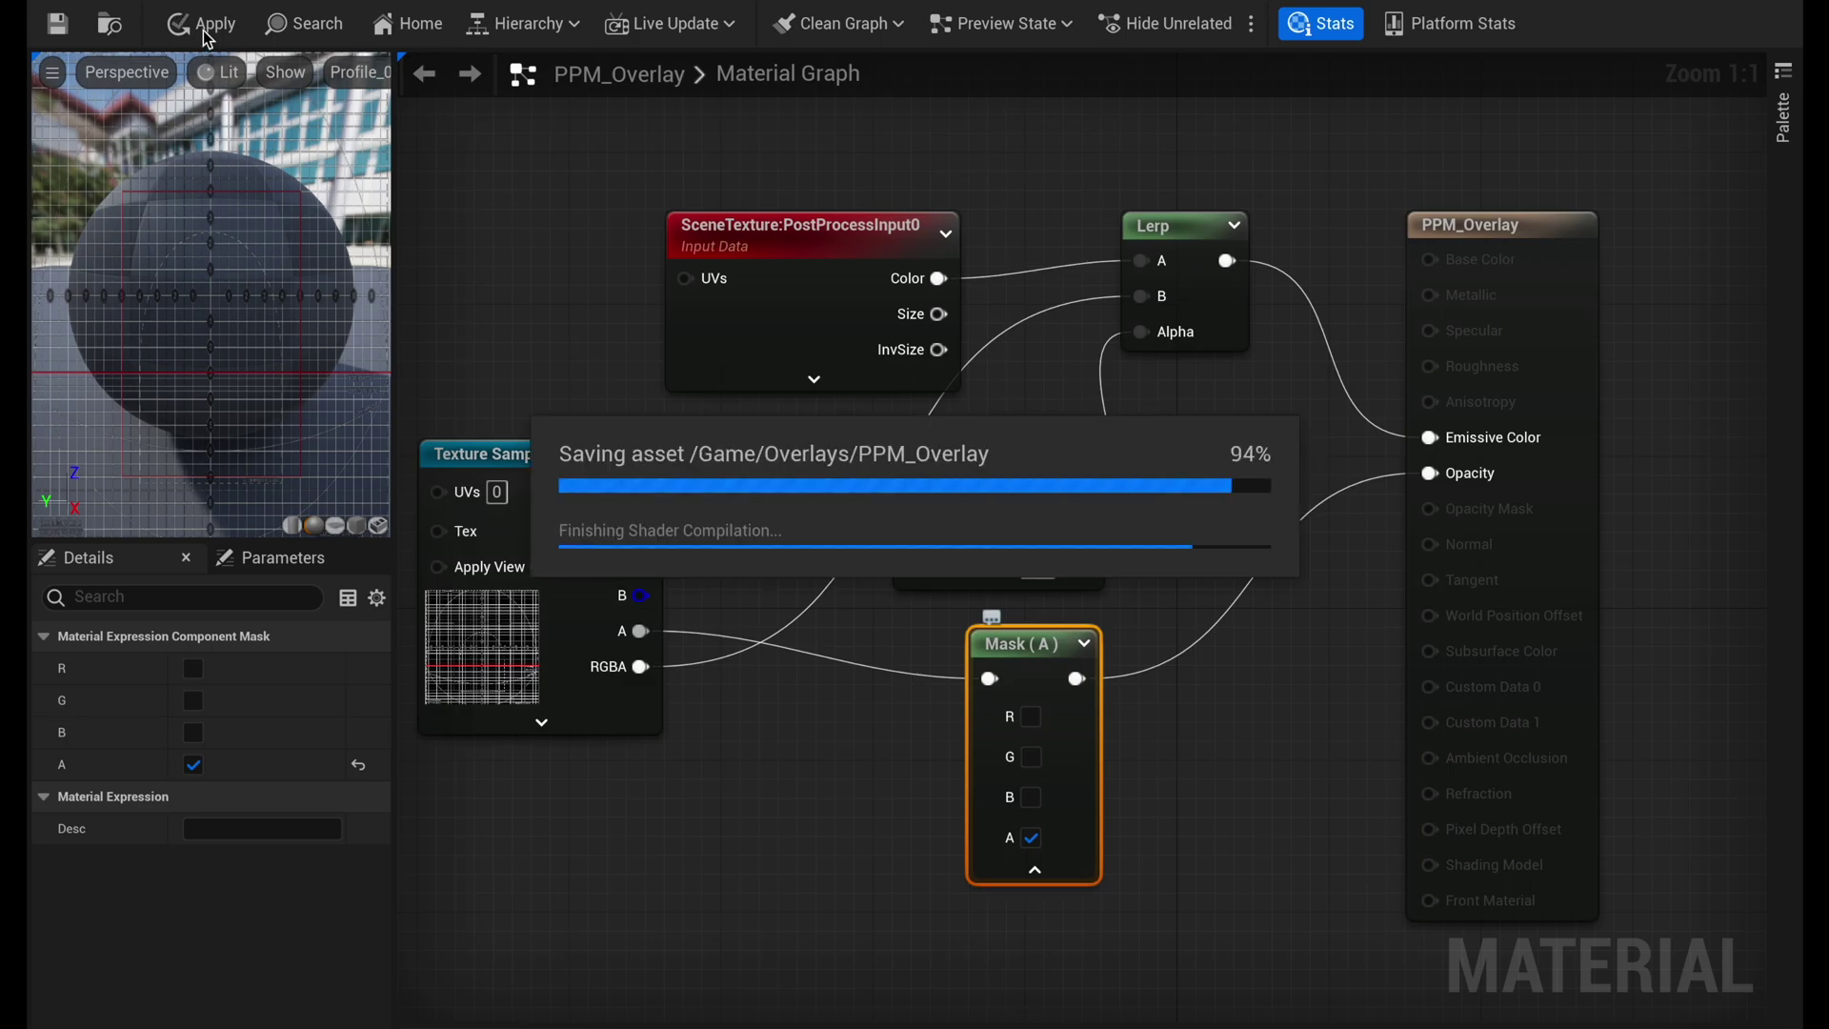
left_click(333, 8)
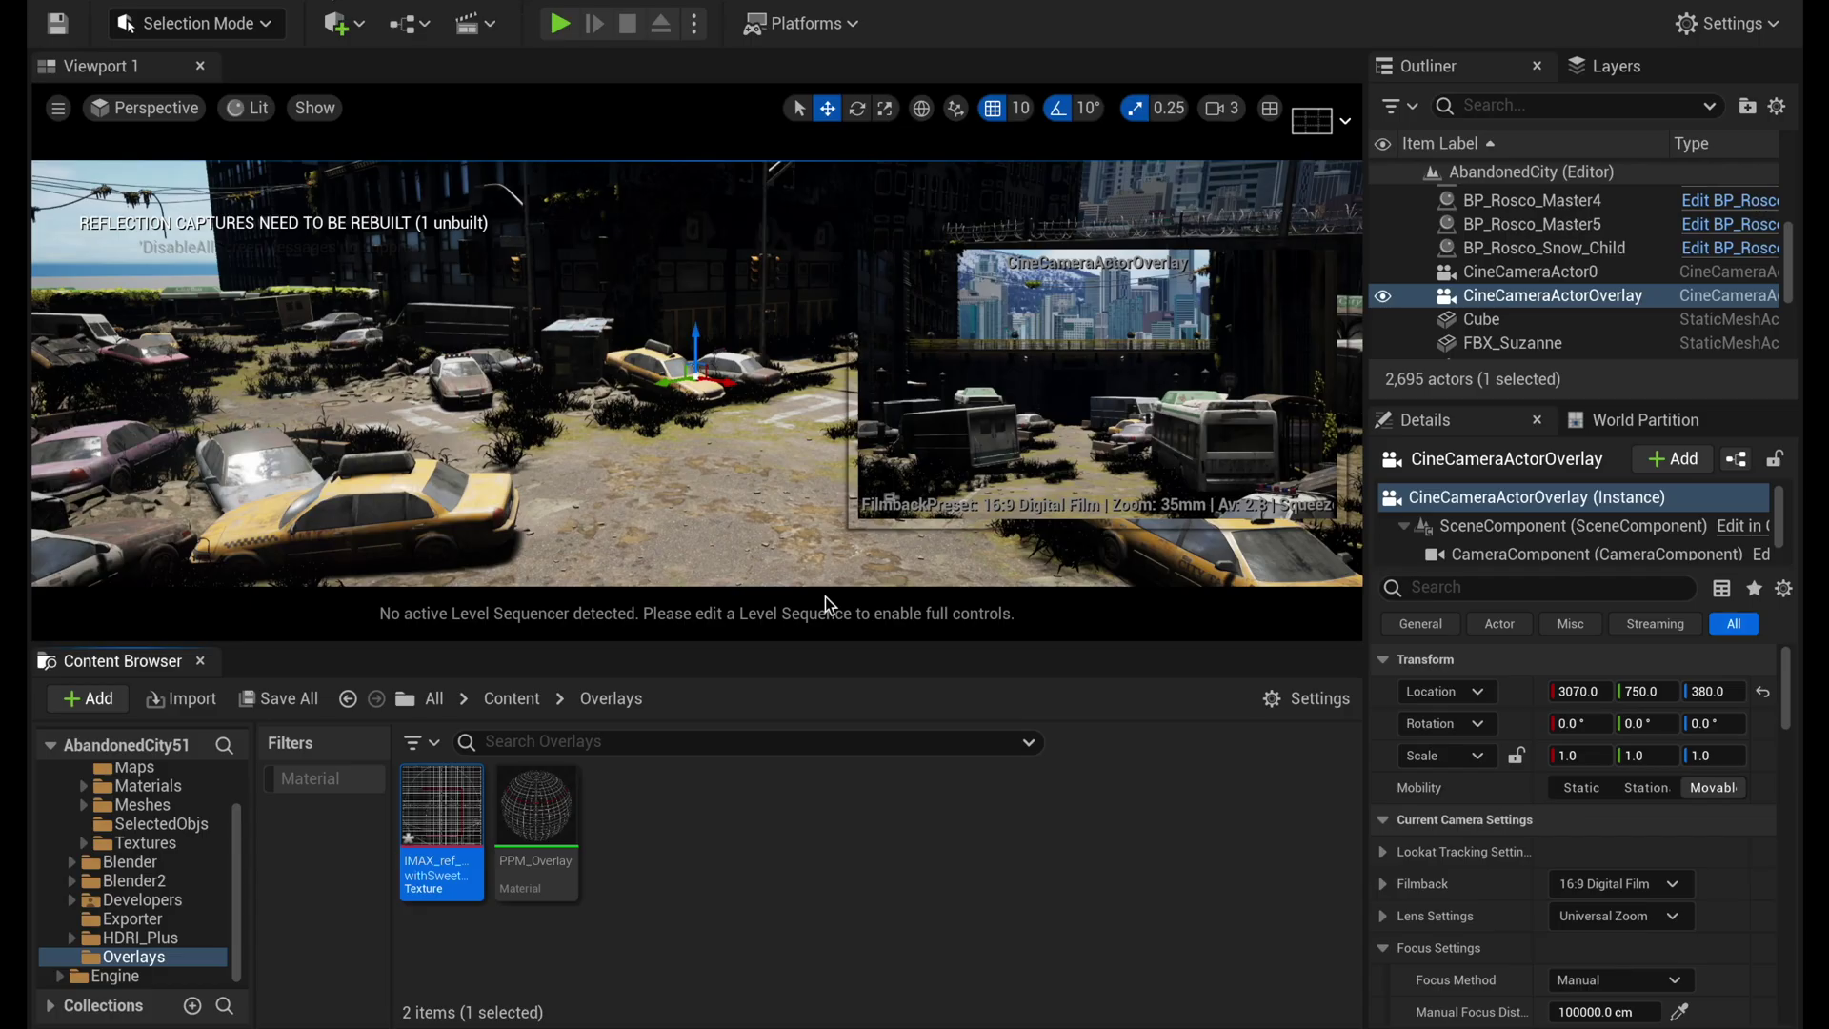
left_click(727, 796)
left_click(566, 805)
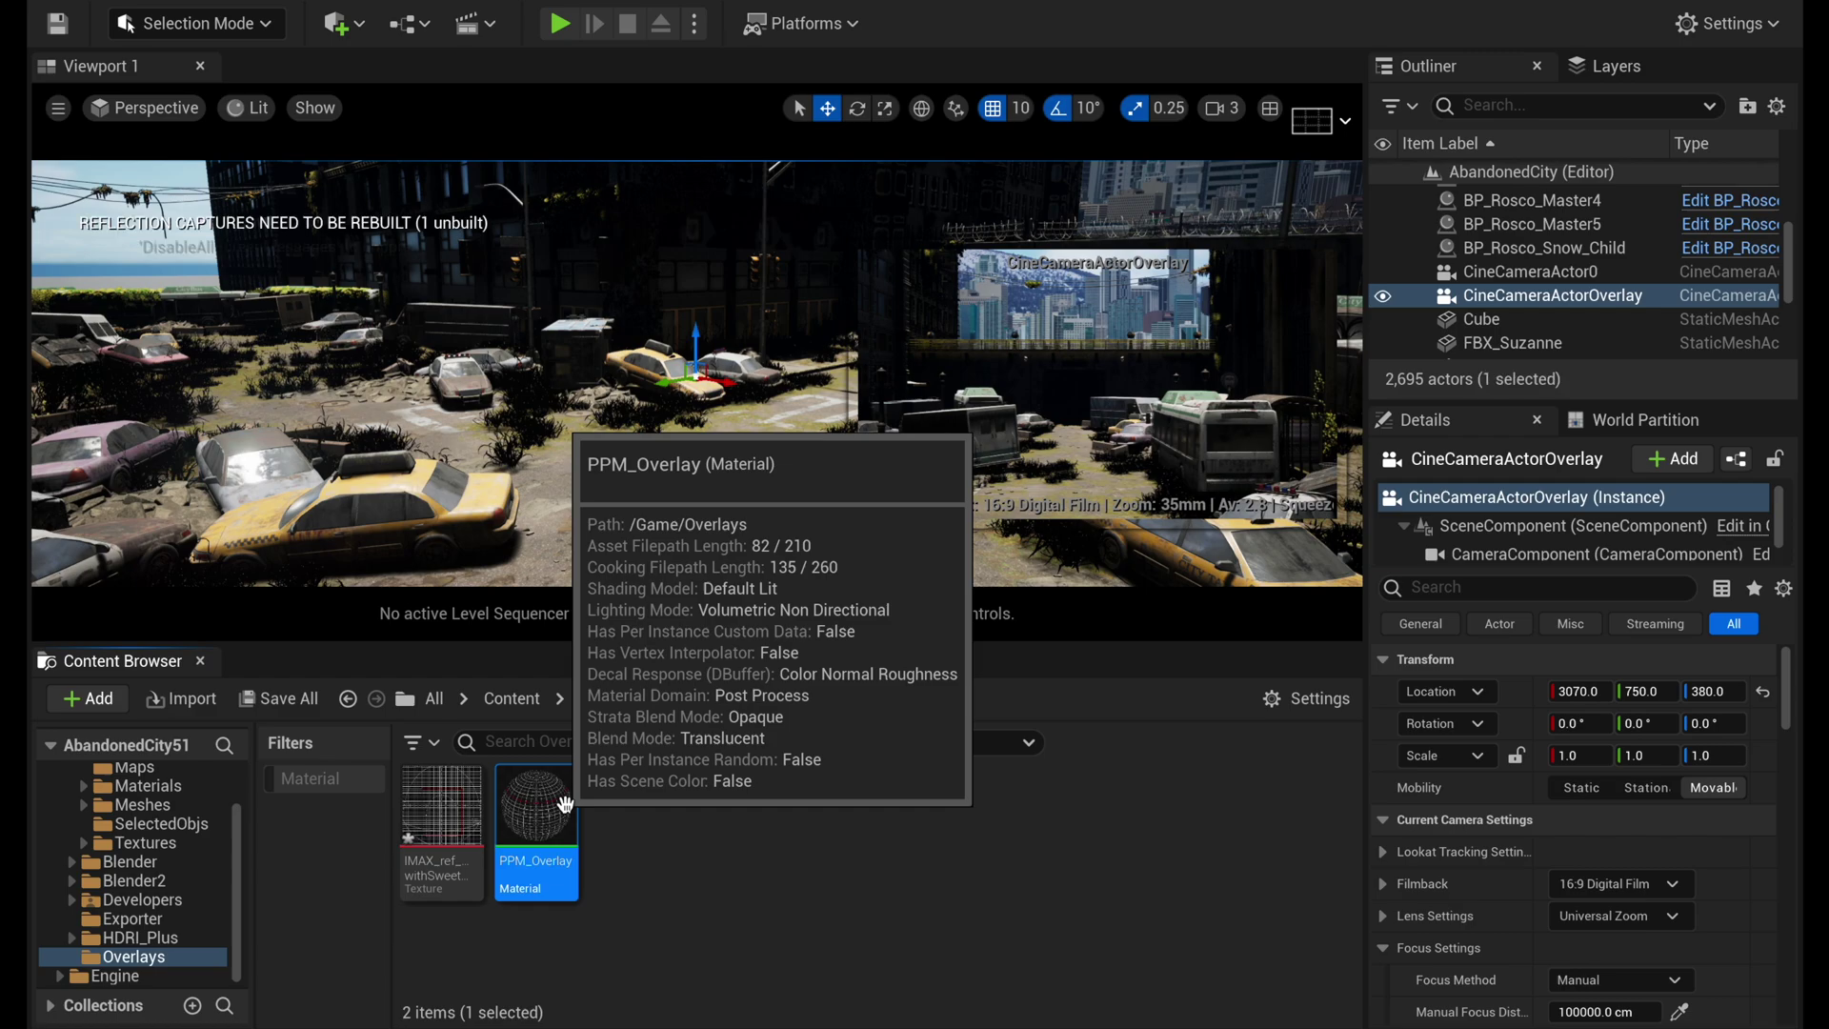
right_click(565, 805)
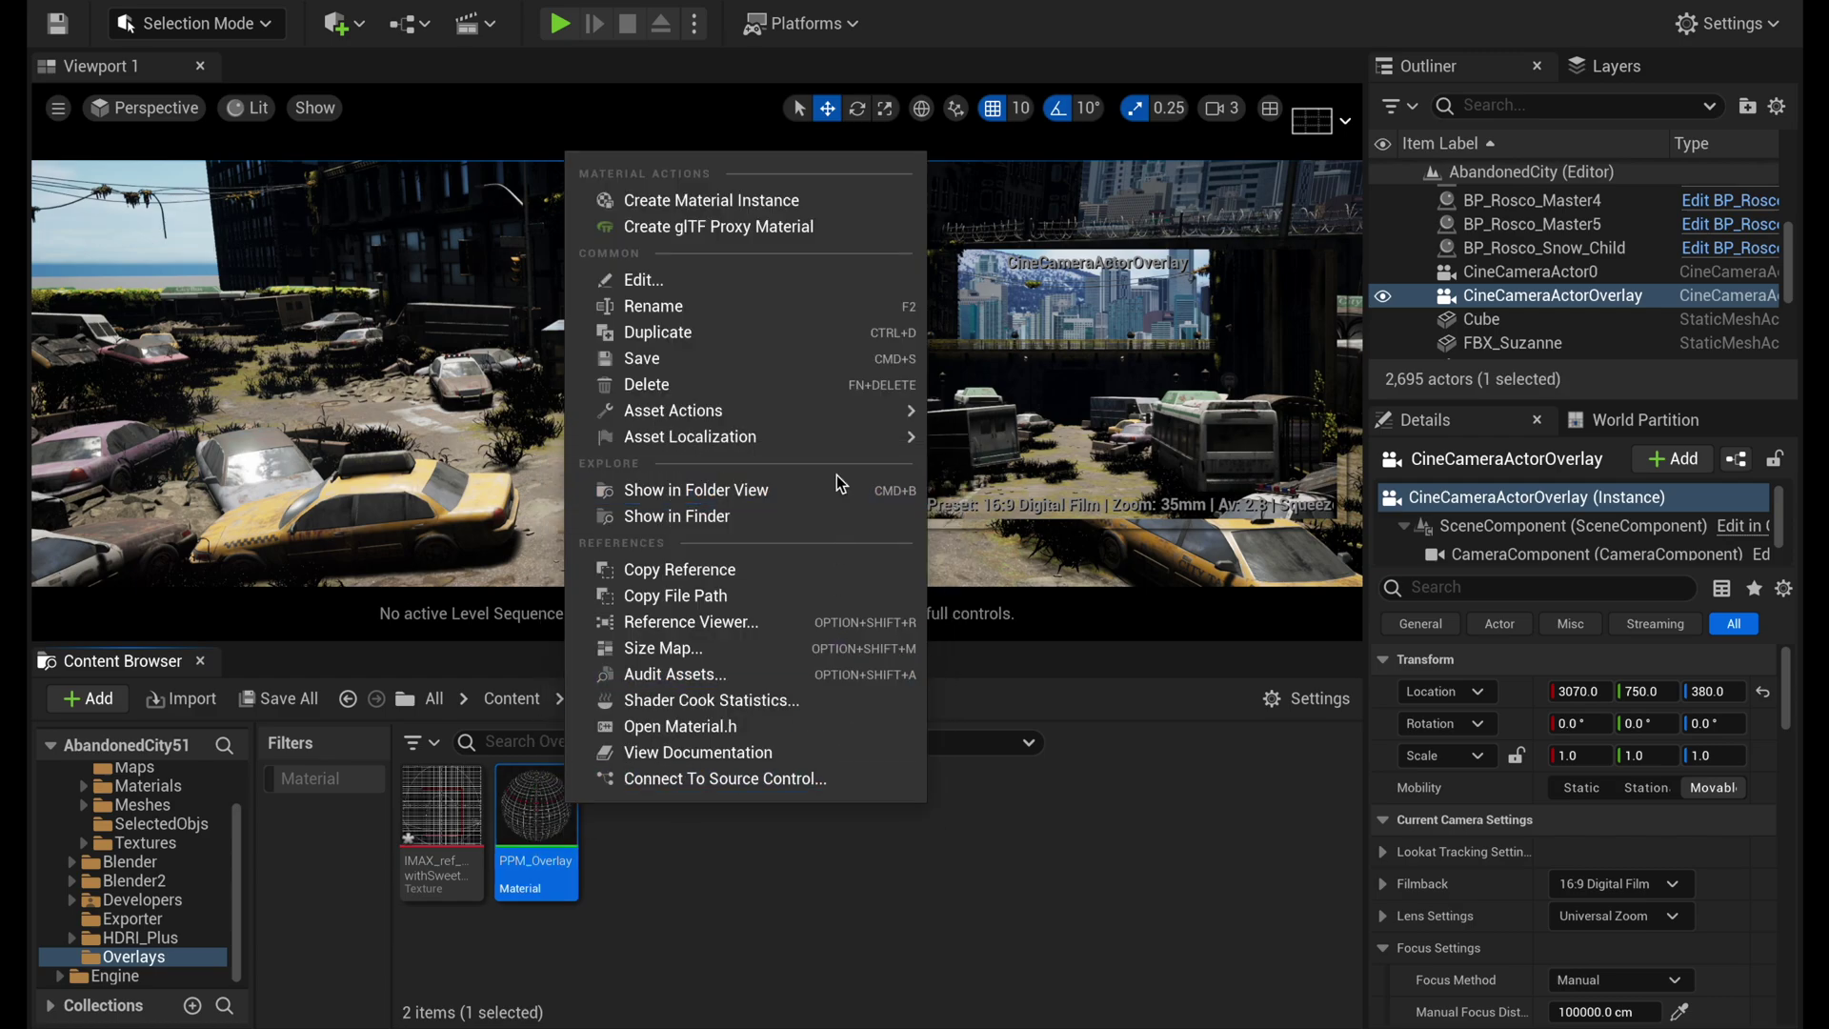
left_click(706, 202)
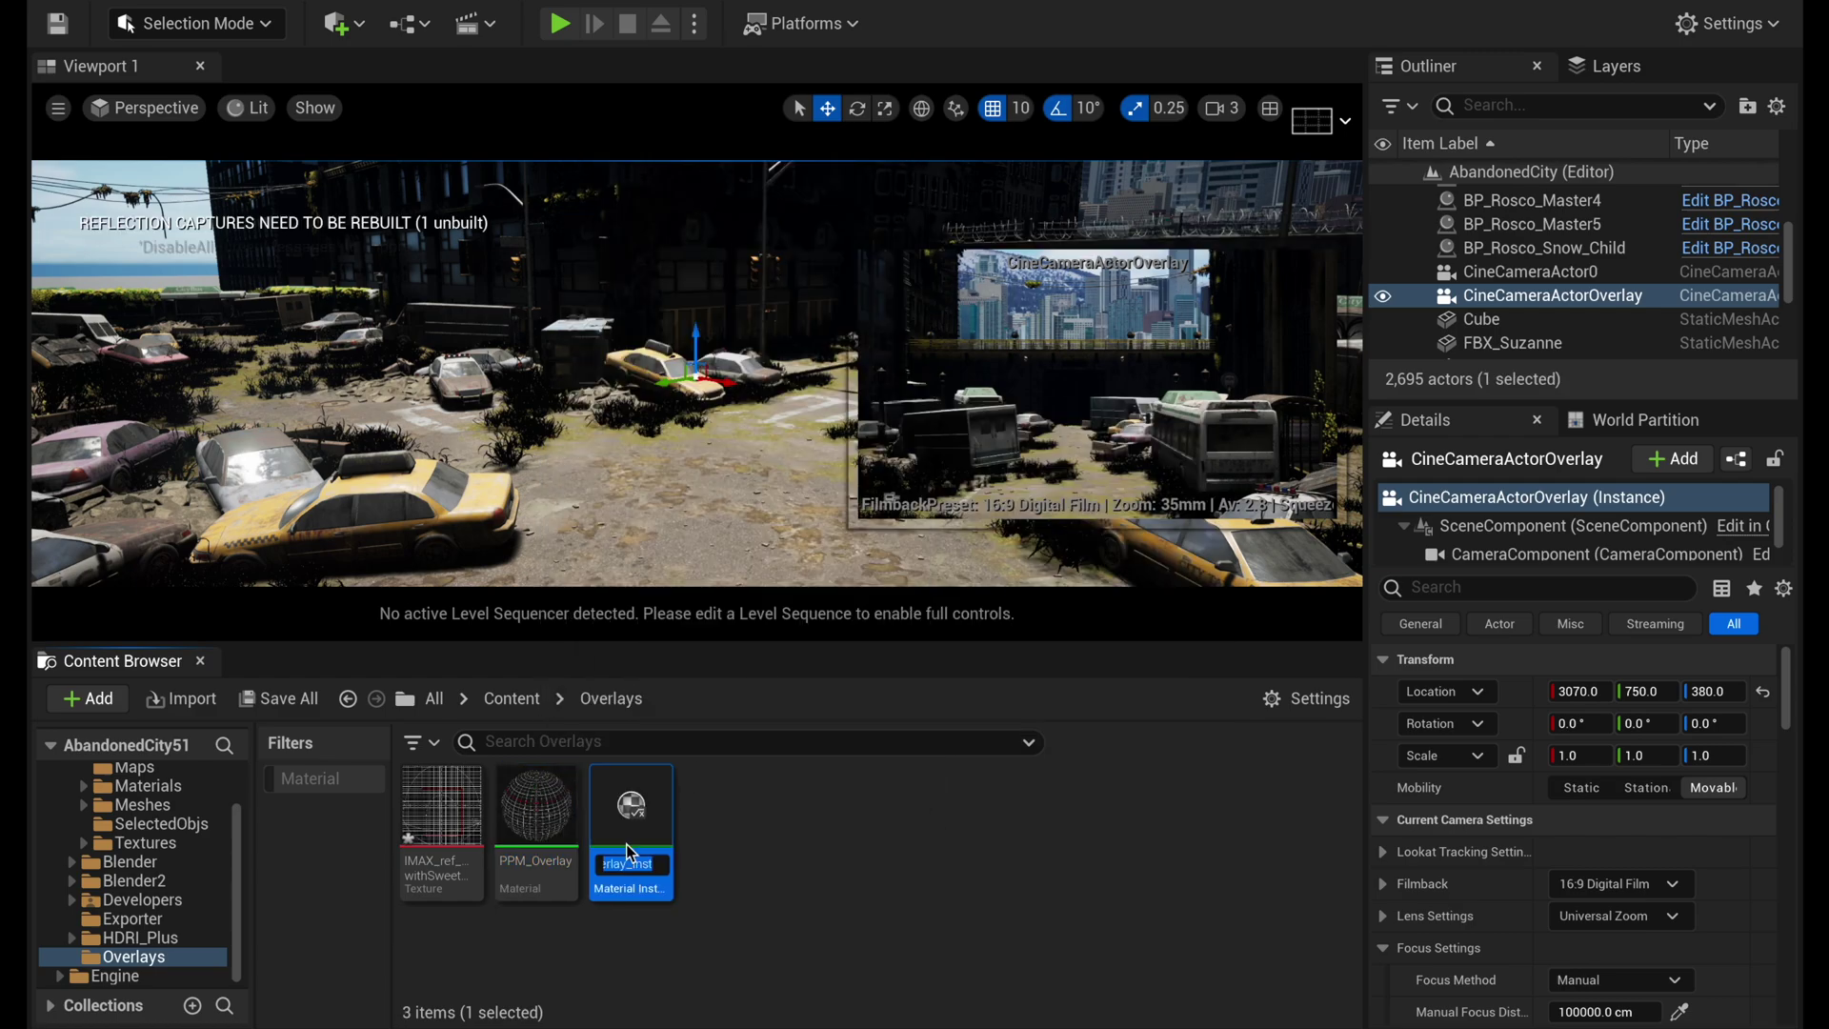
key("Return")
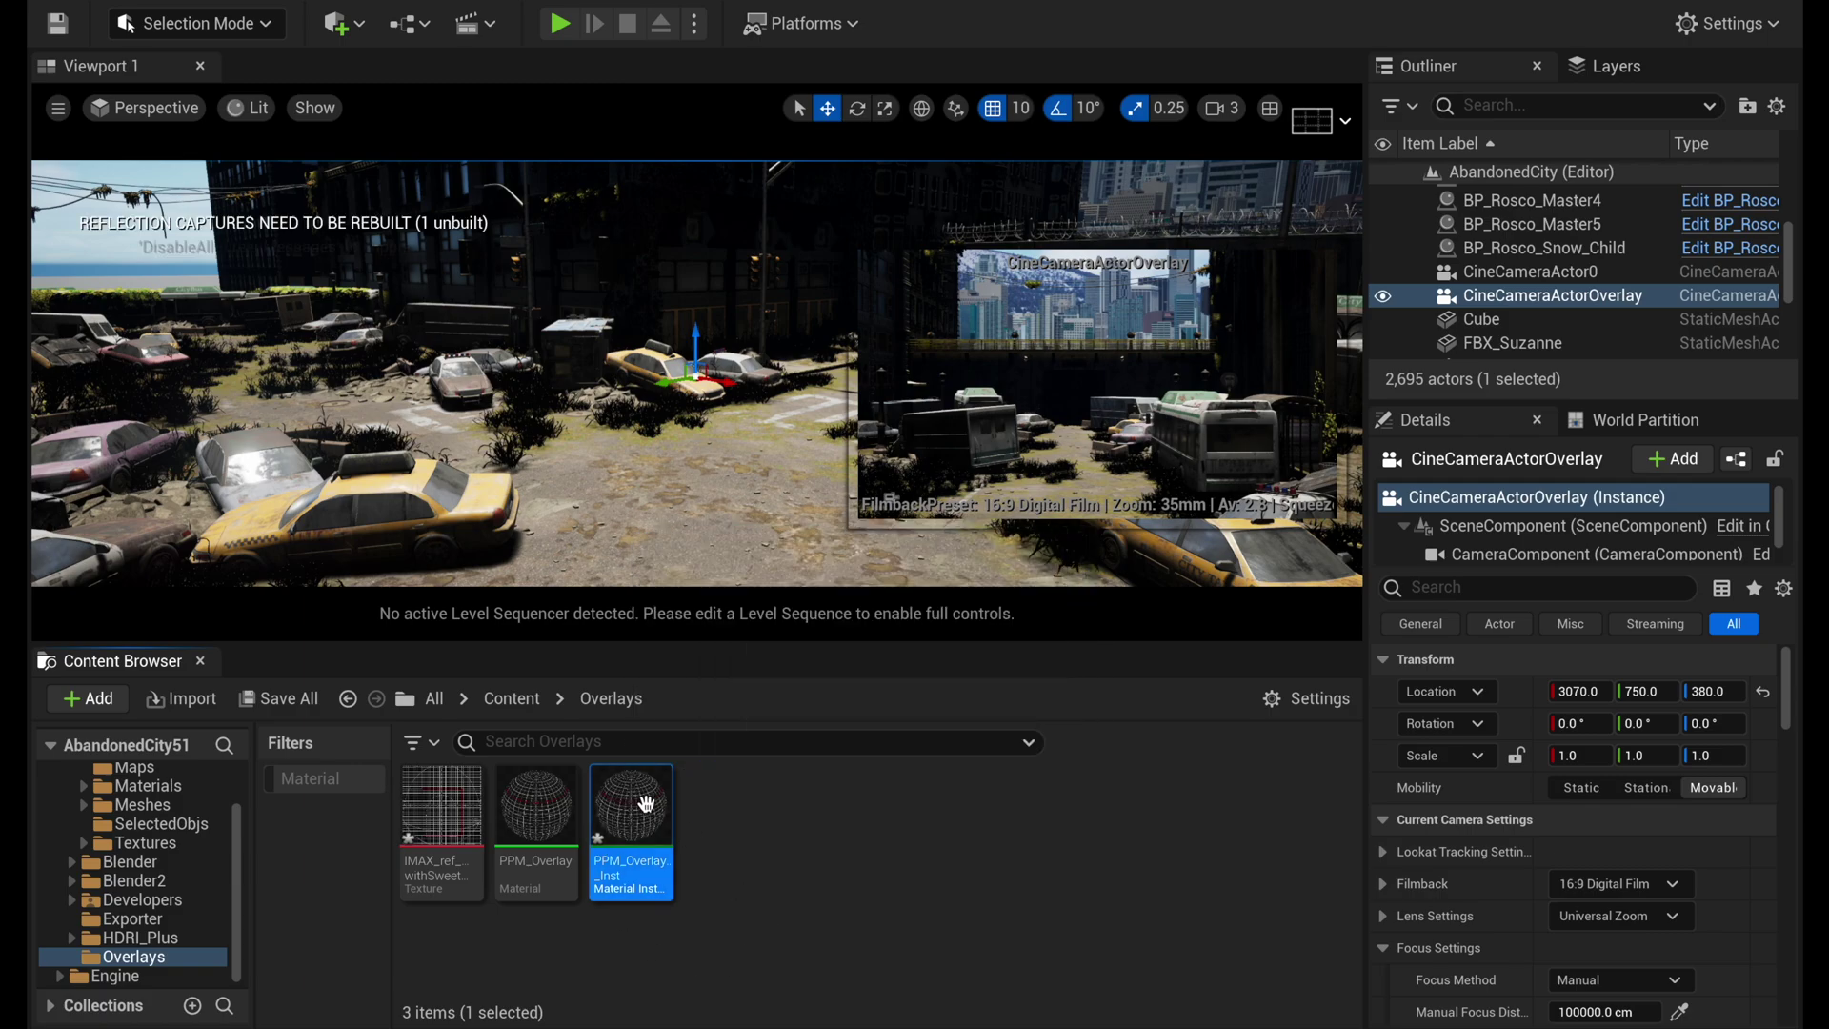
Override PPM_Overlay_Inst's Opacity at 0.468, close it, and select CineCameraActorOverlay
double_click(631, 810)
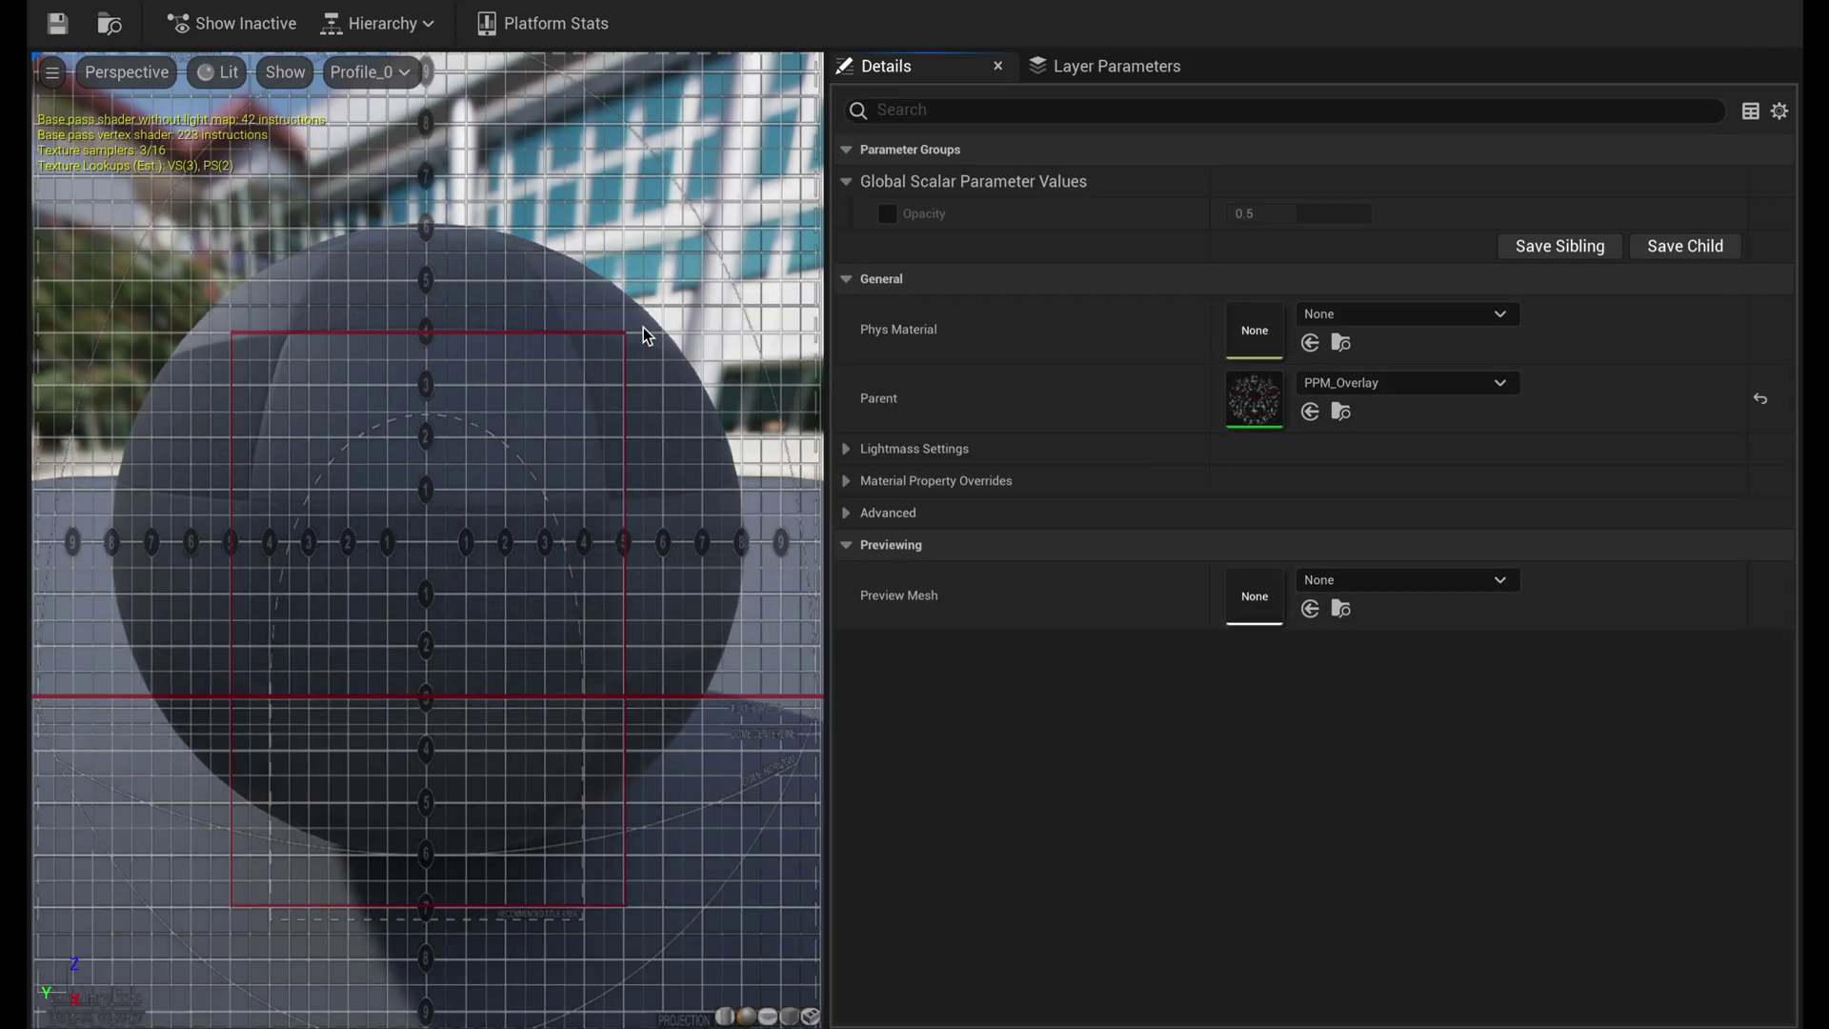
left_click(887, 214)
mouse_move(1276, 213)
left_mouse_down()
mouse_move(1369, 214)
mouse_move(1229, 213)
mouse_move(1371, 213)
mouse_move(1228, 213)
mouse_move(1372, 213)
mouse_move(1229, 213)
mouse_move(1288, 210)
left_mouse_up()
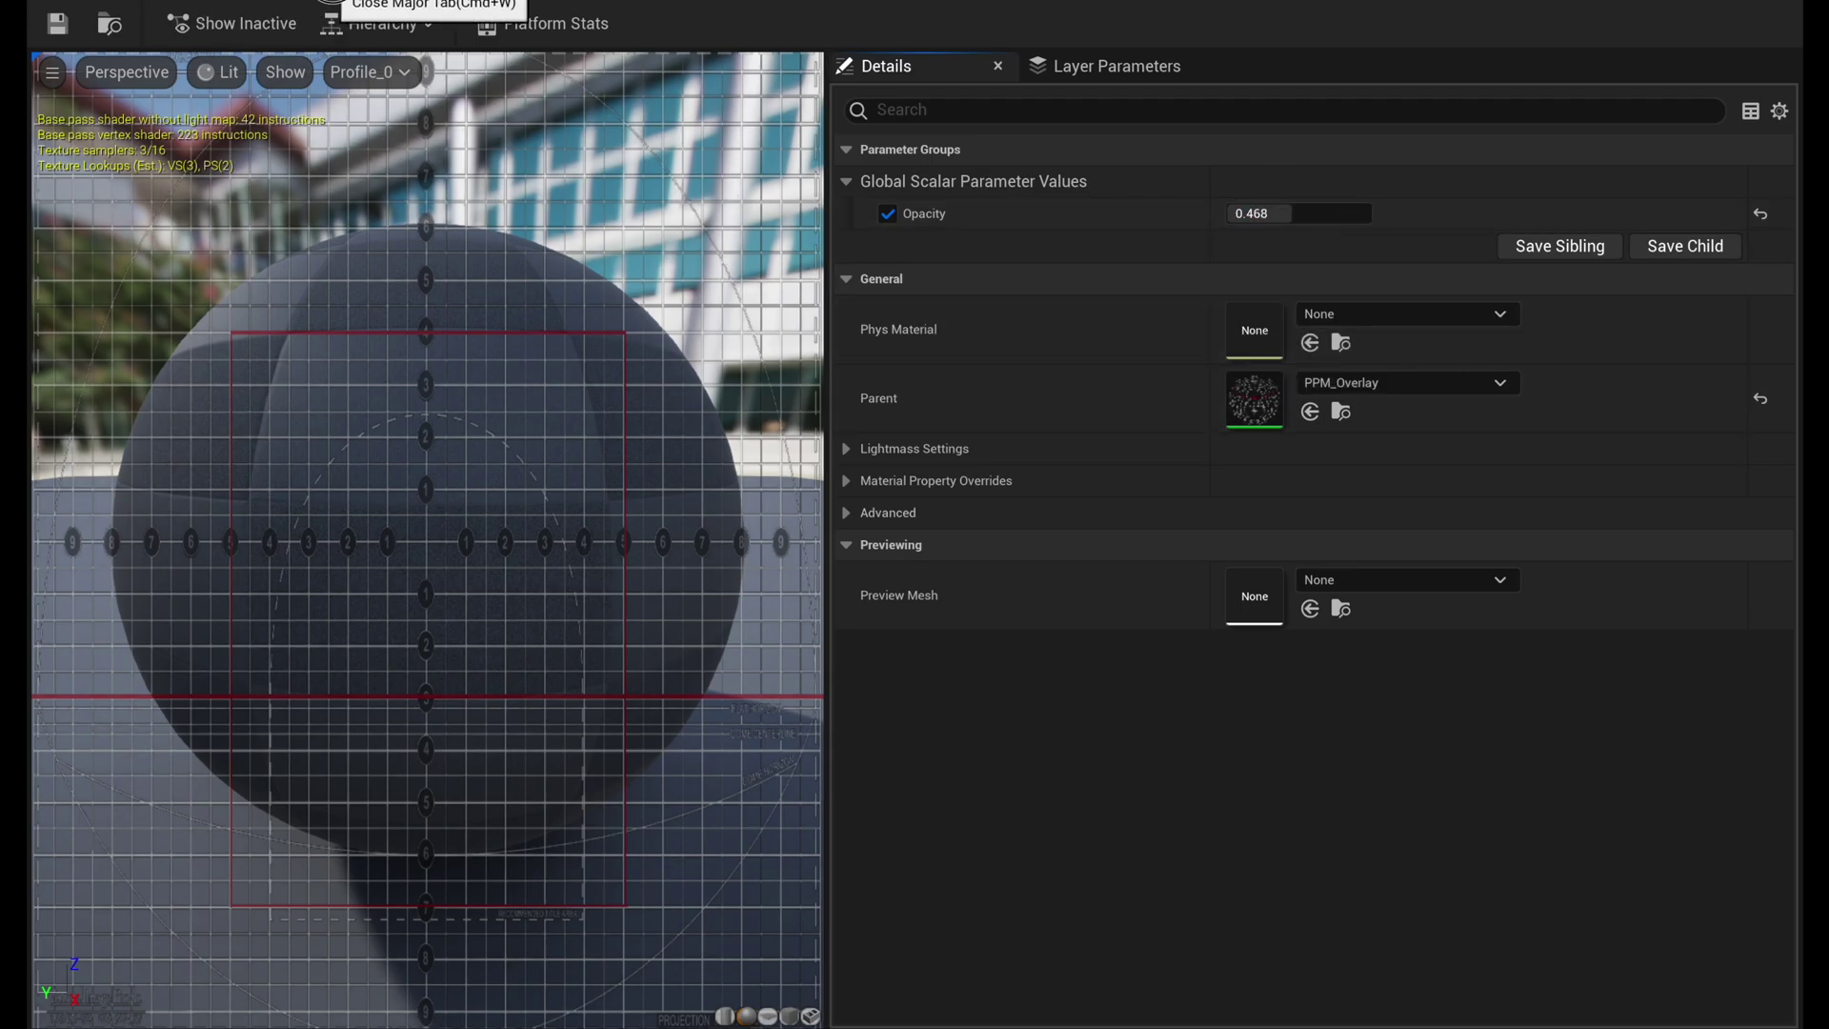
left_click(329, 2)
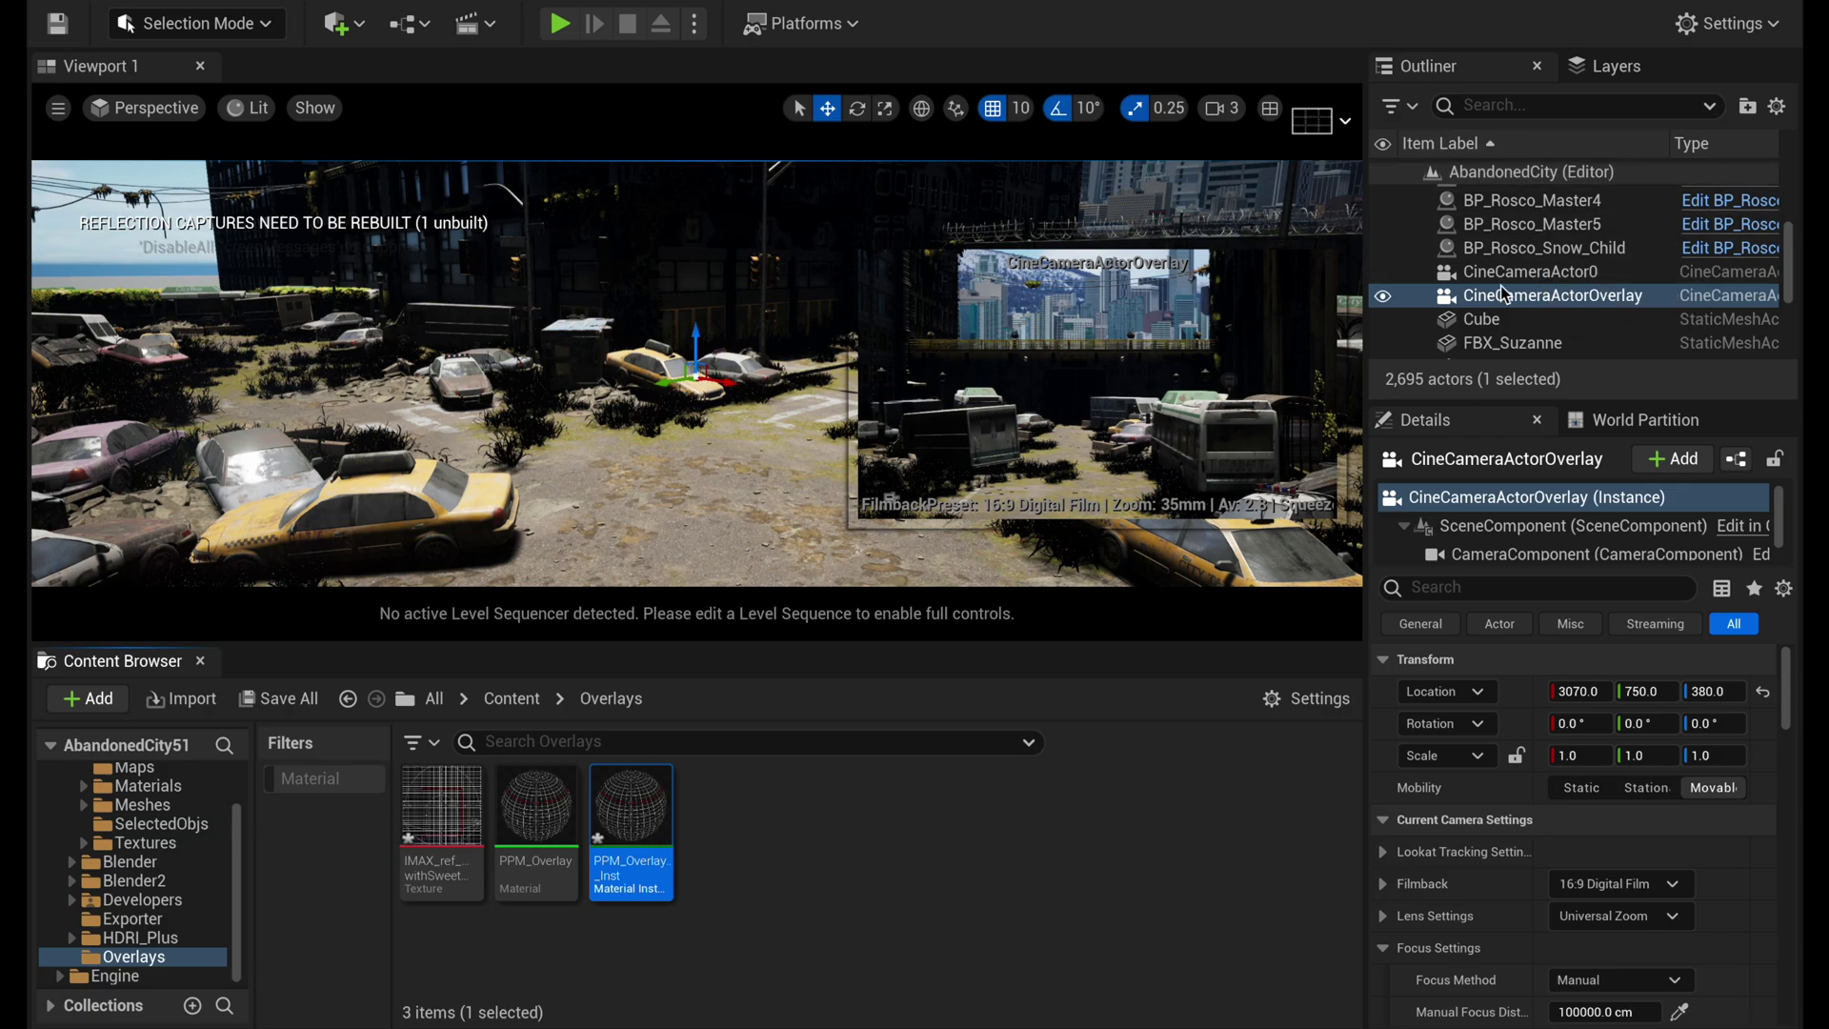
left_click(1572, 297)
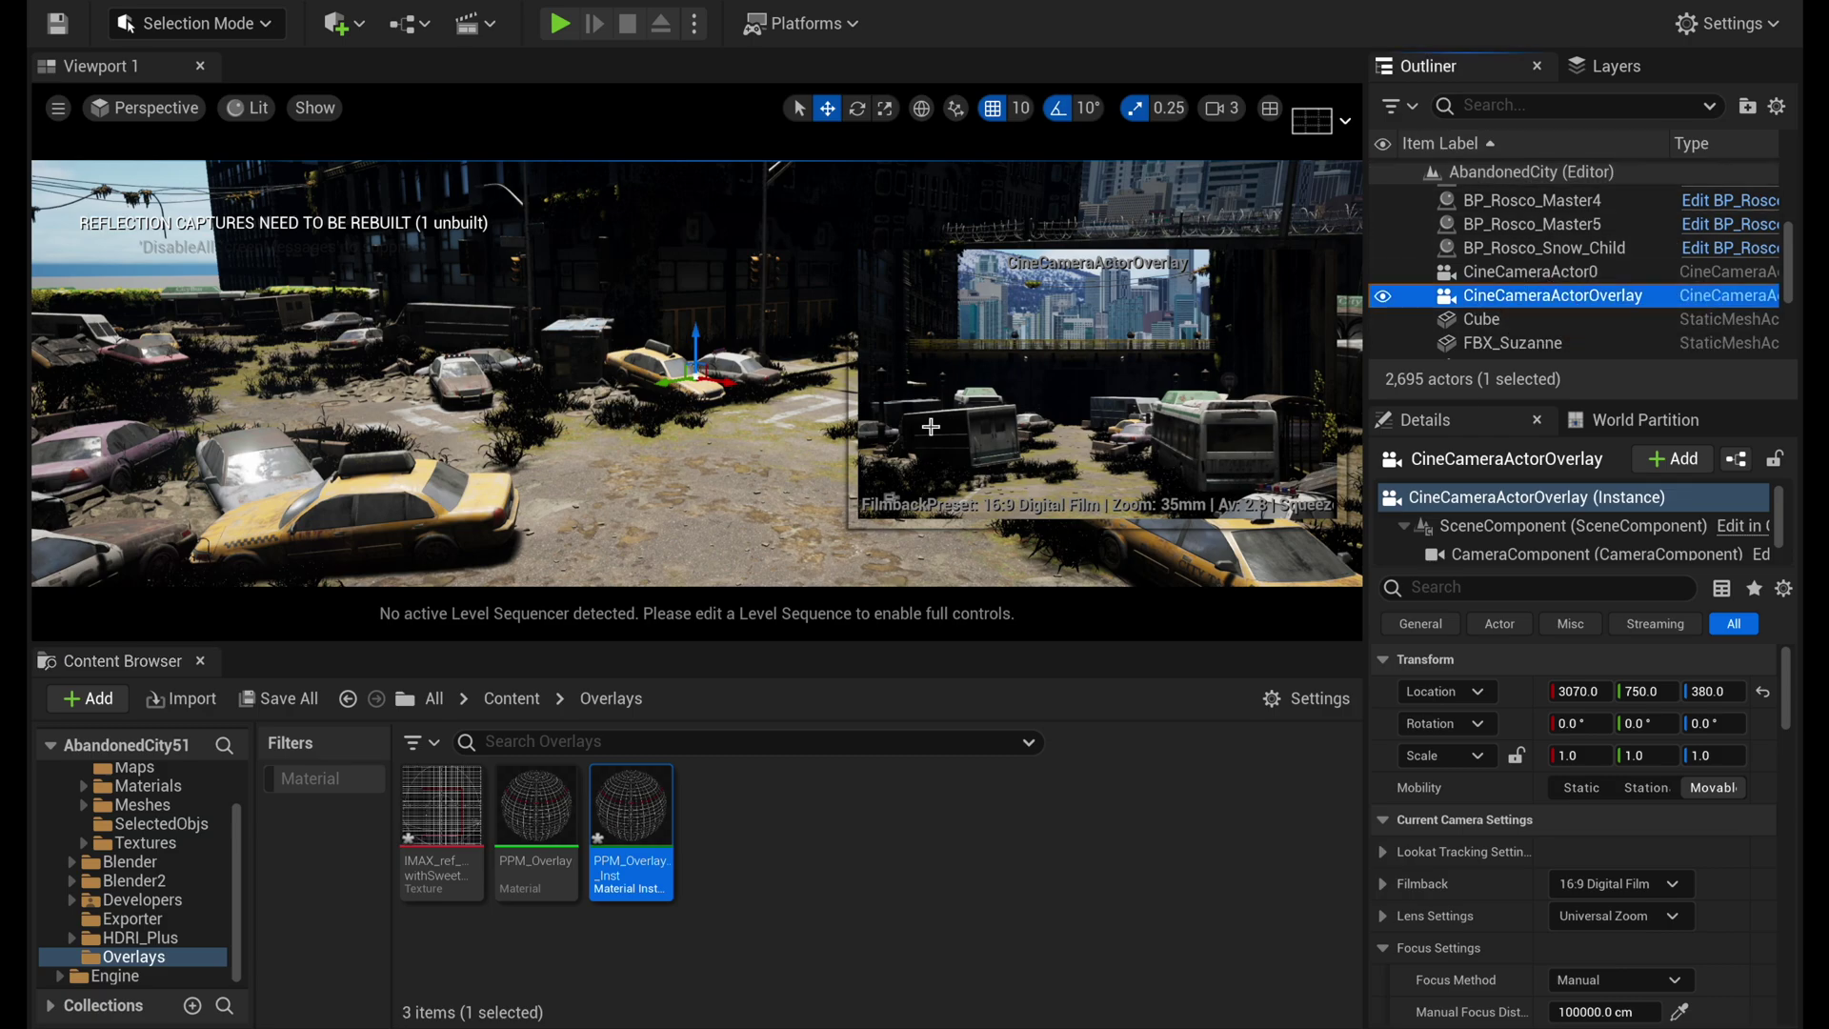
Filter the camera's Details by 'post pro' and expand Post Process Materials, widening the panels
left_click(1484, 586)
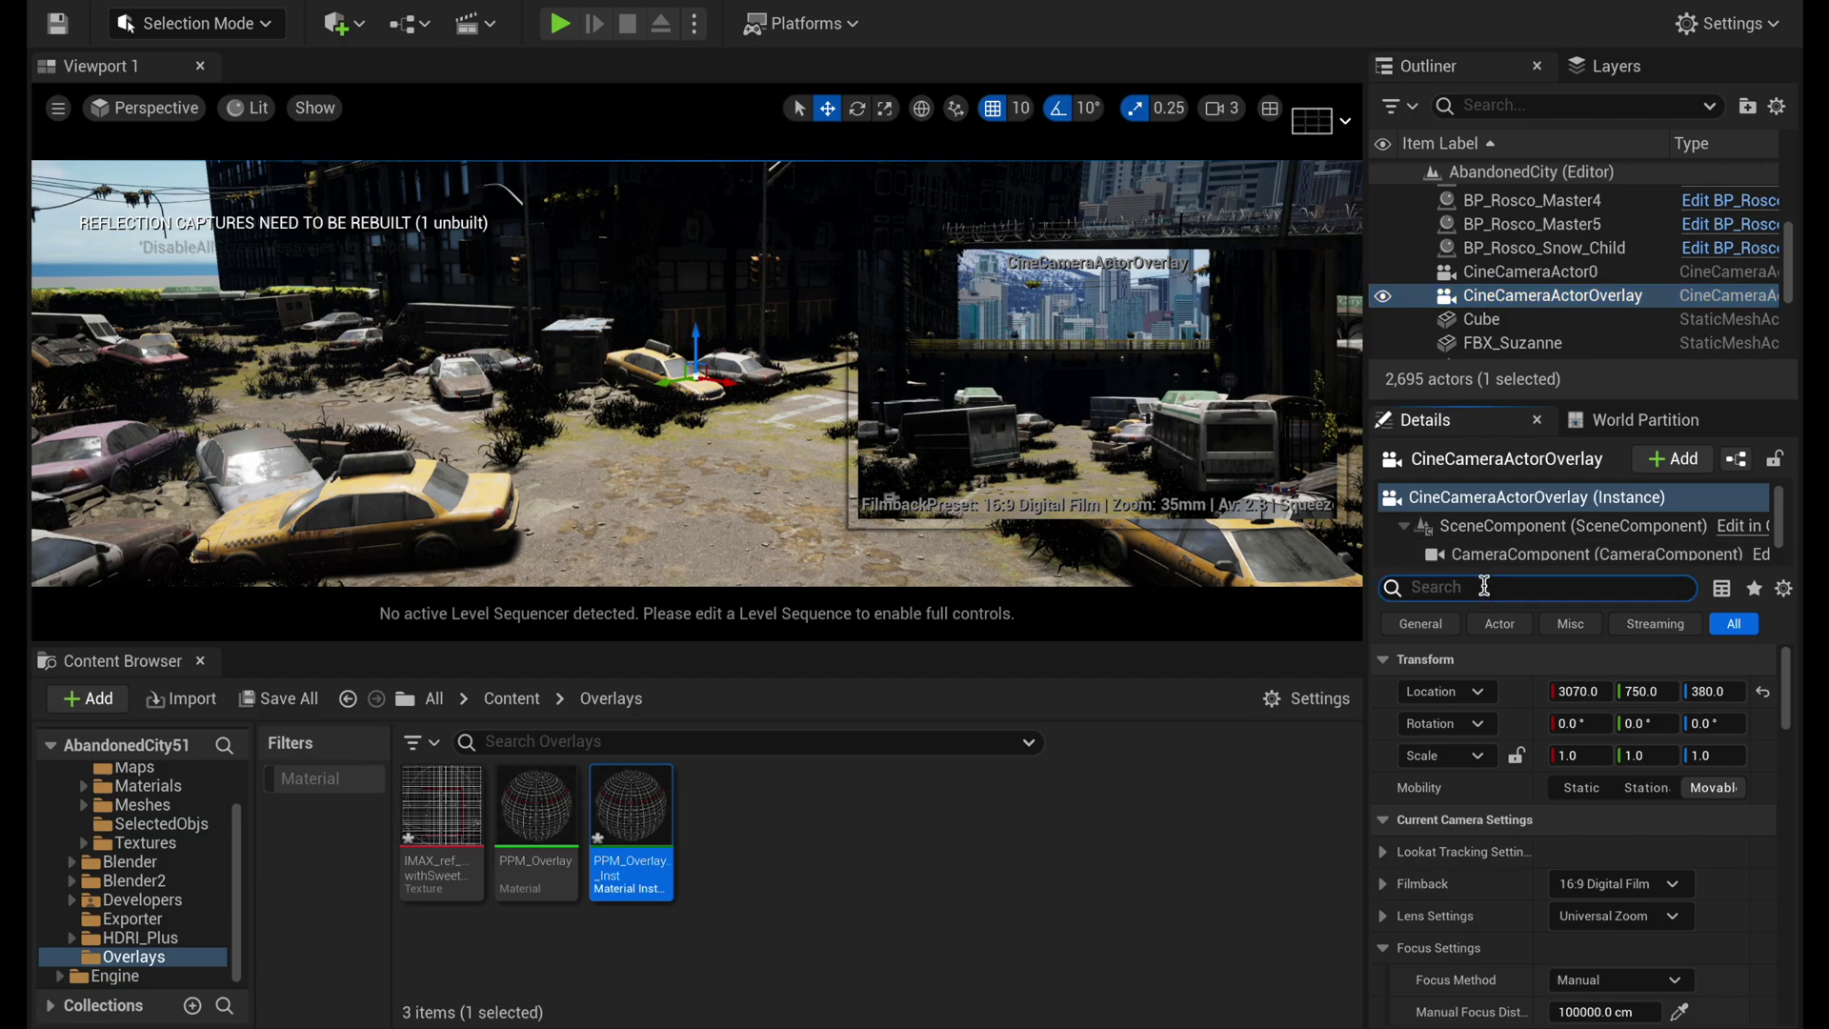
type("post pro mat")
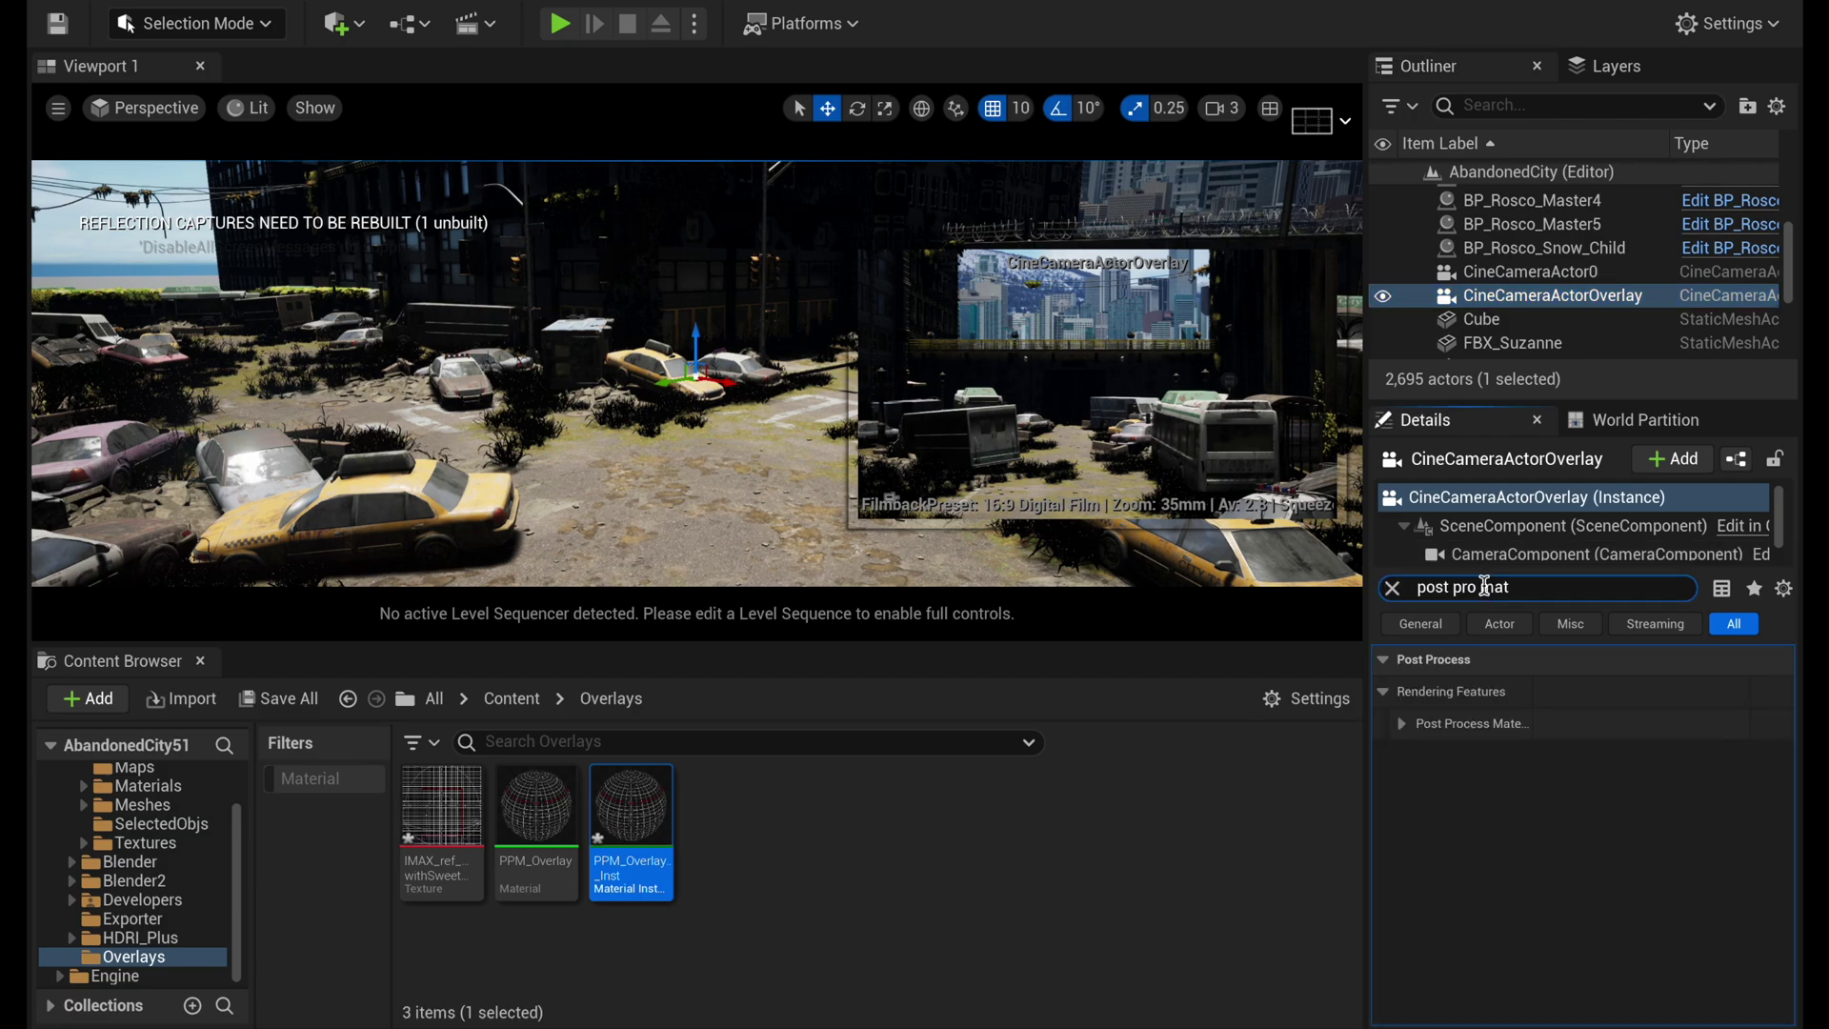
left_click(1406, 732)
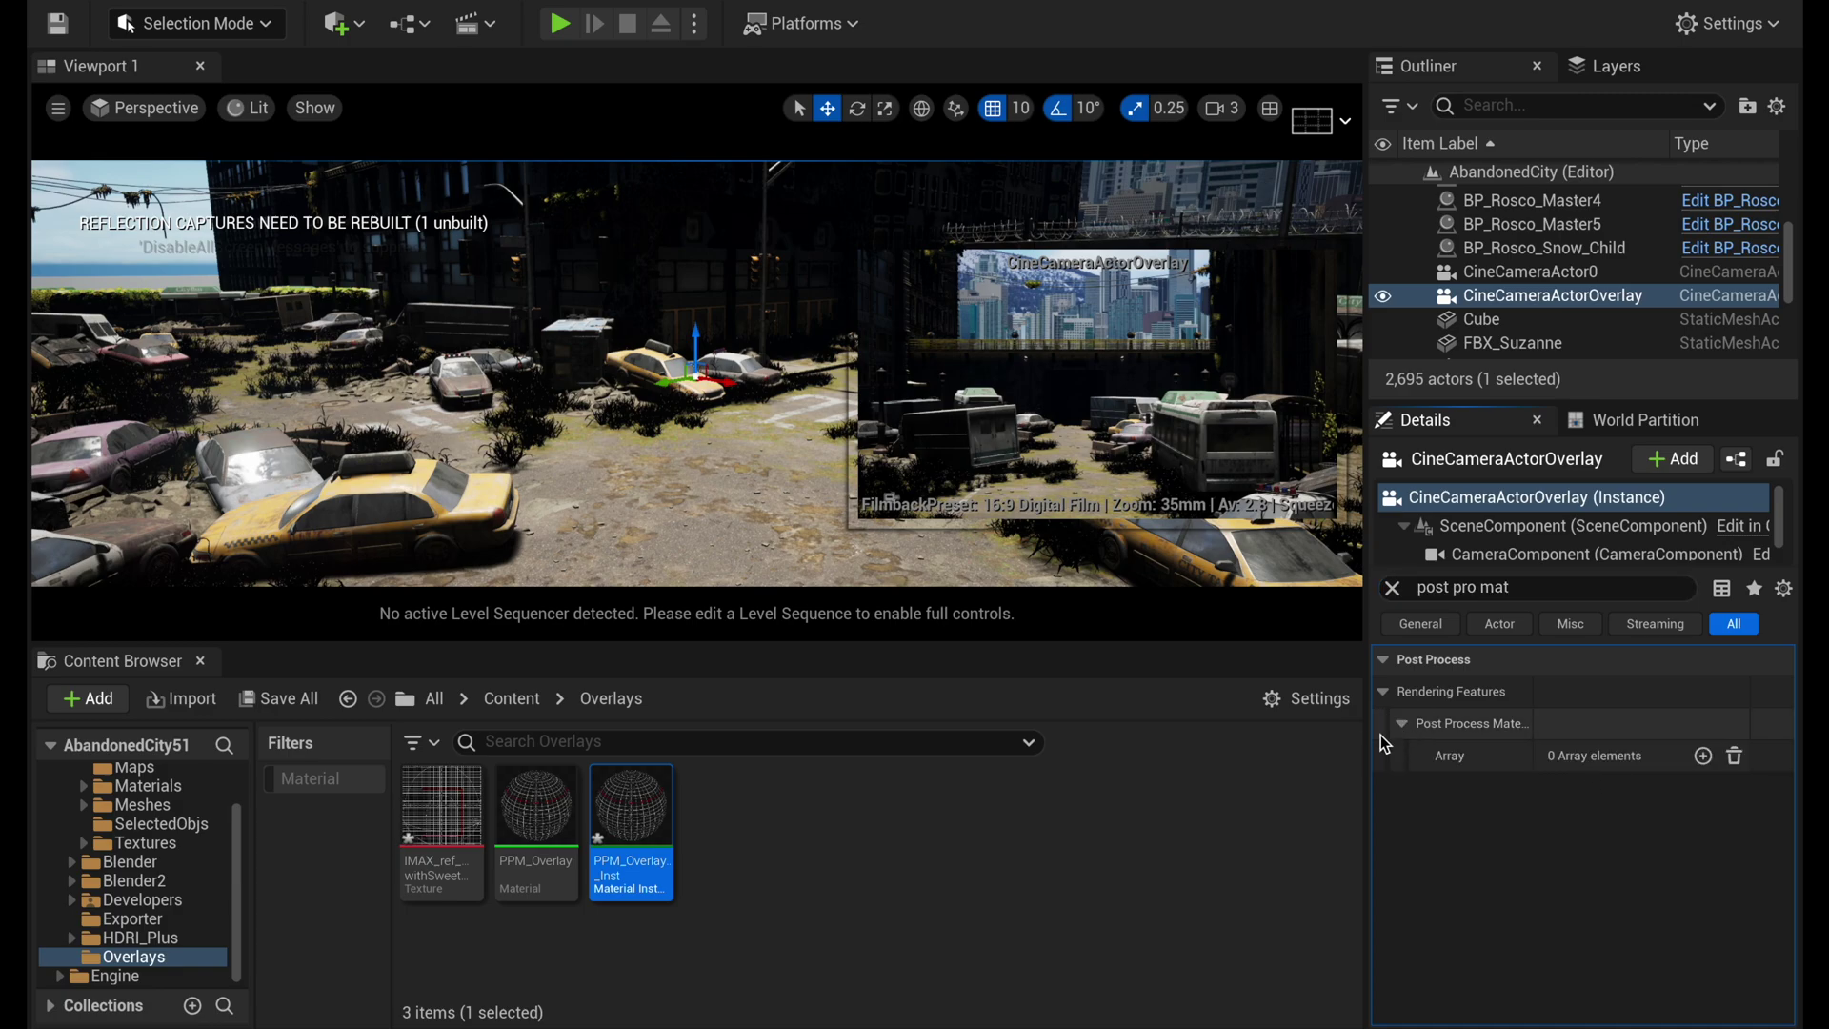
left_click_drag(1365, 737, 1127, 735)
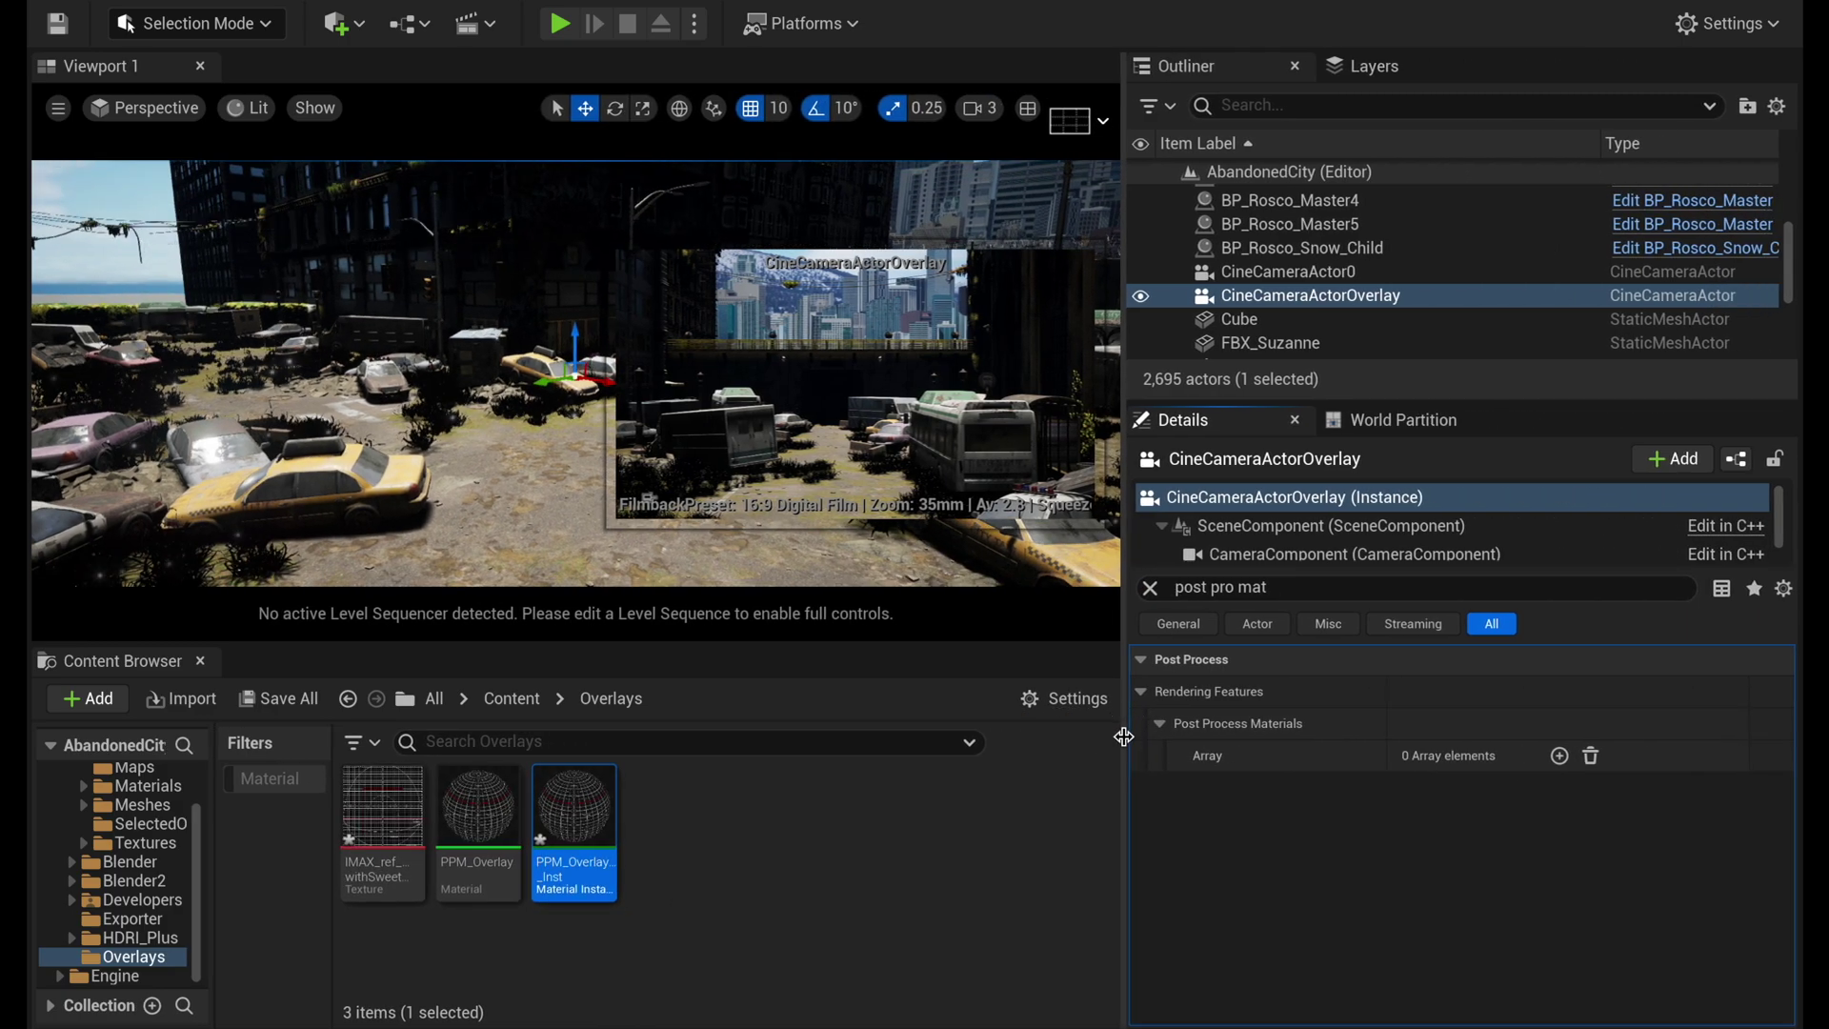
left_click(1205, 759)
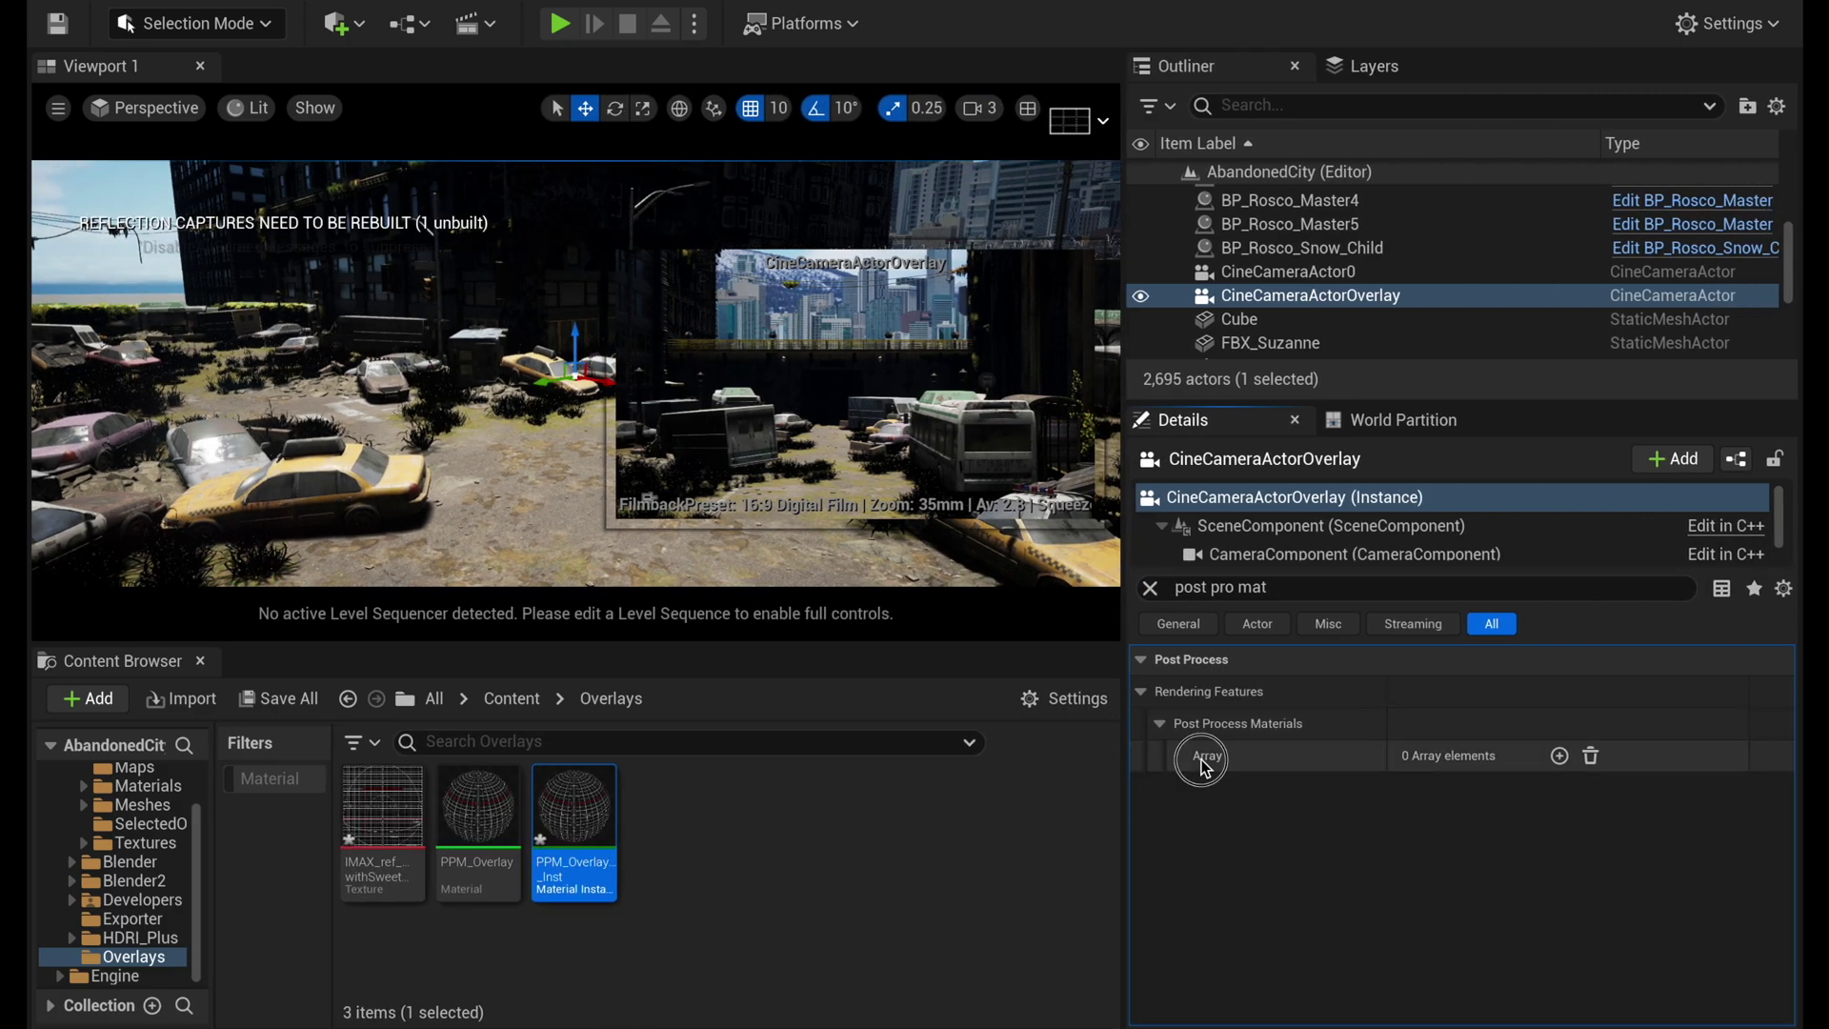
Add an asset-reference element and assign PPM_Overlay_Inst to it
left_click(1559, 755)
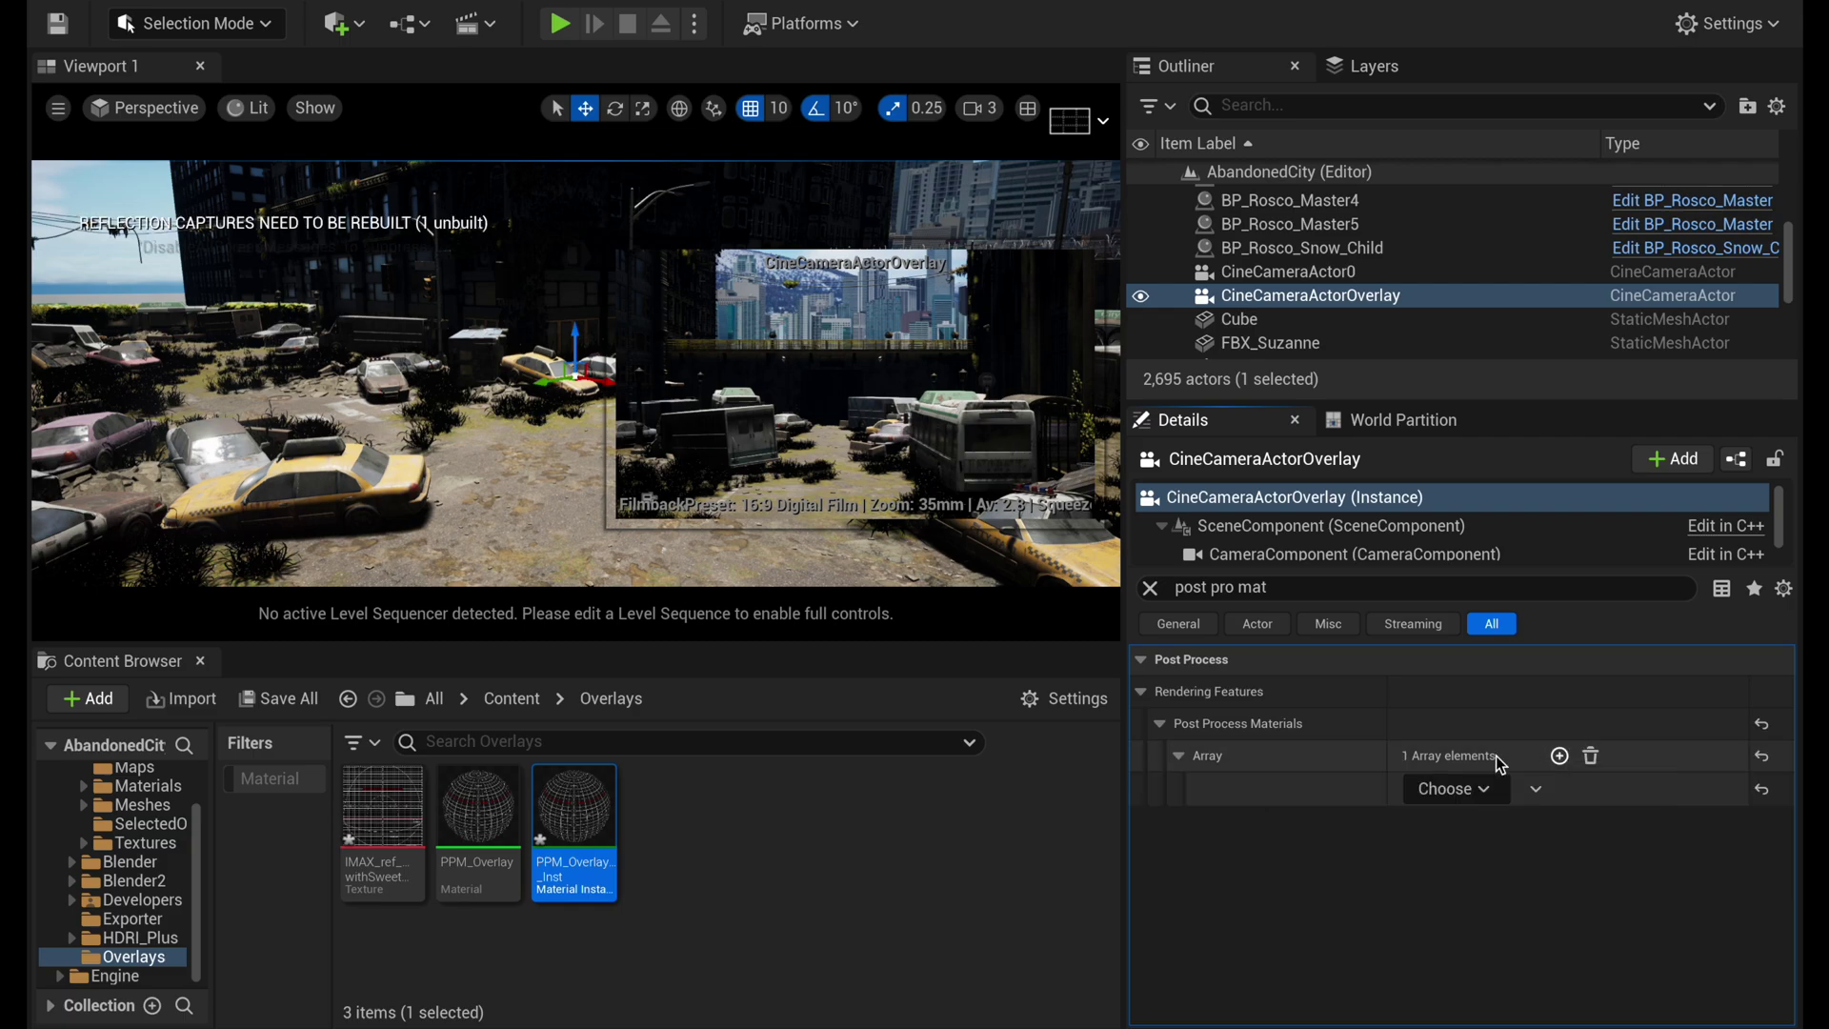
left_click(1467, 800)
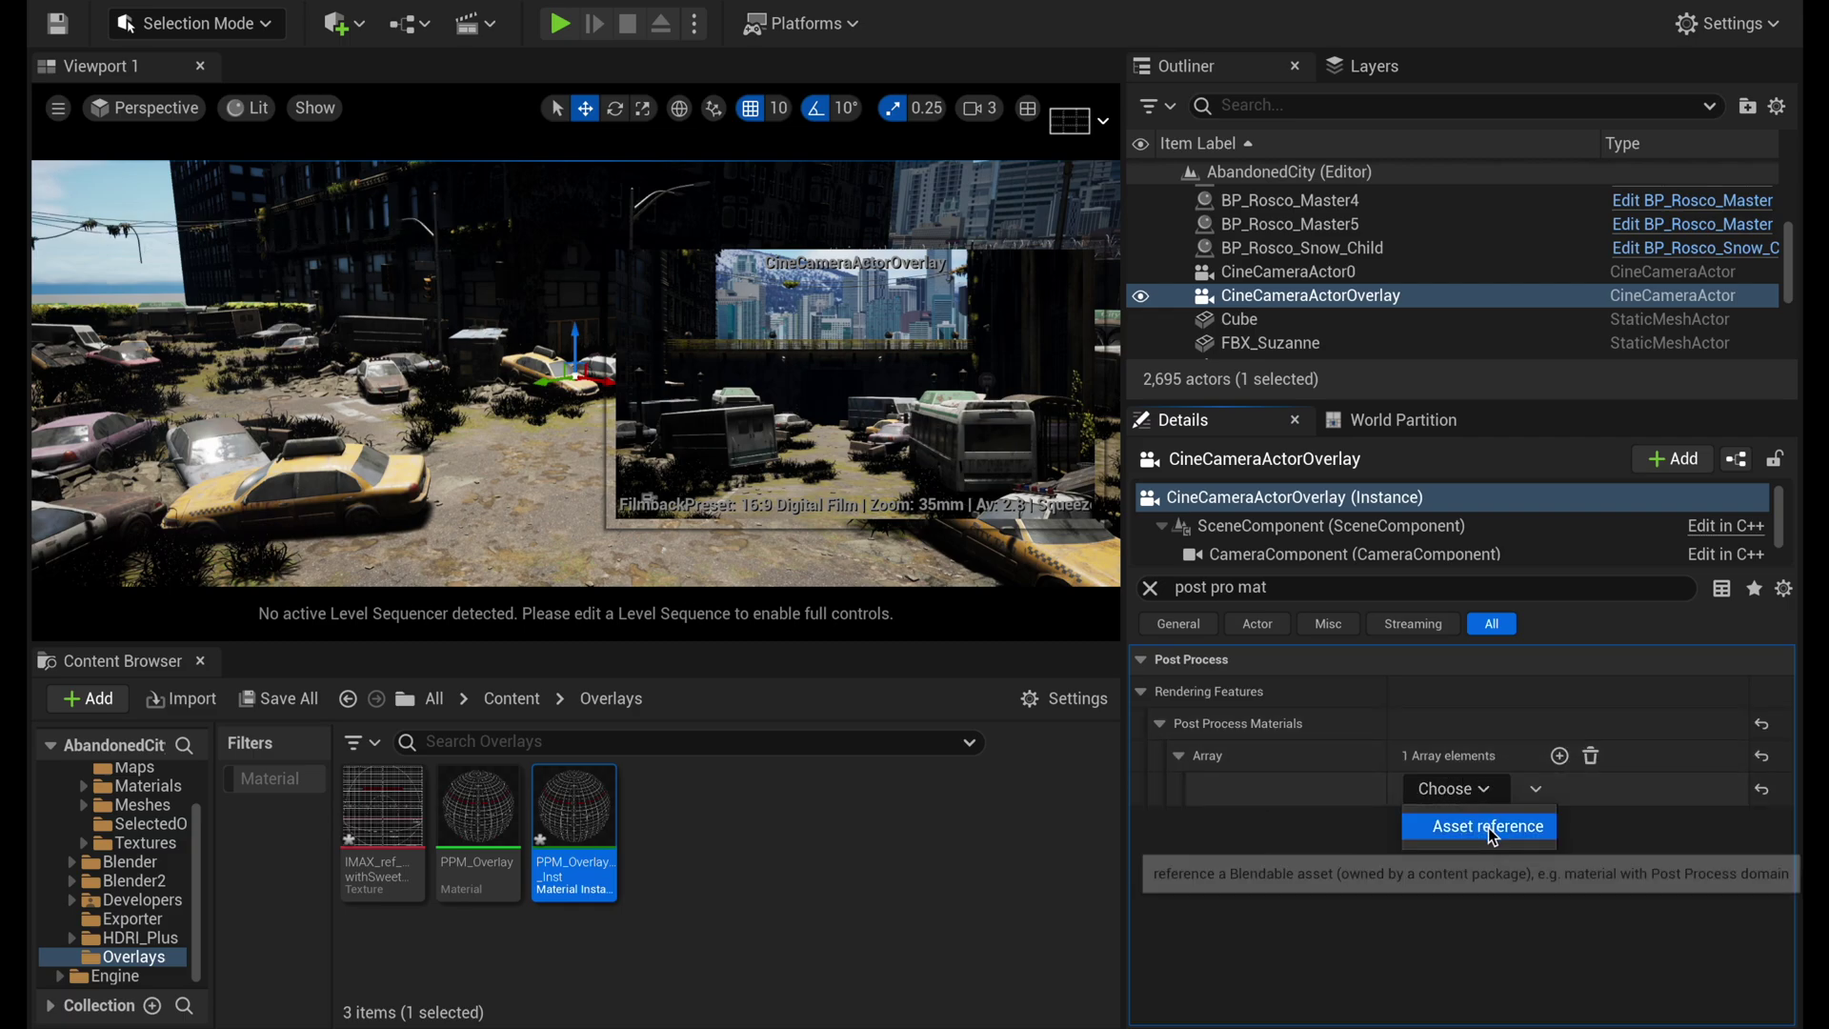
left_click(1488, 827)
left_click(1435, 789)
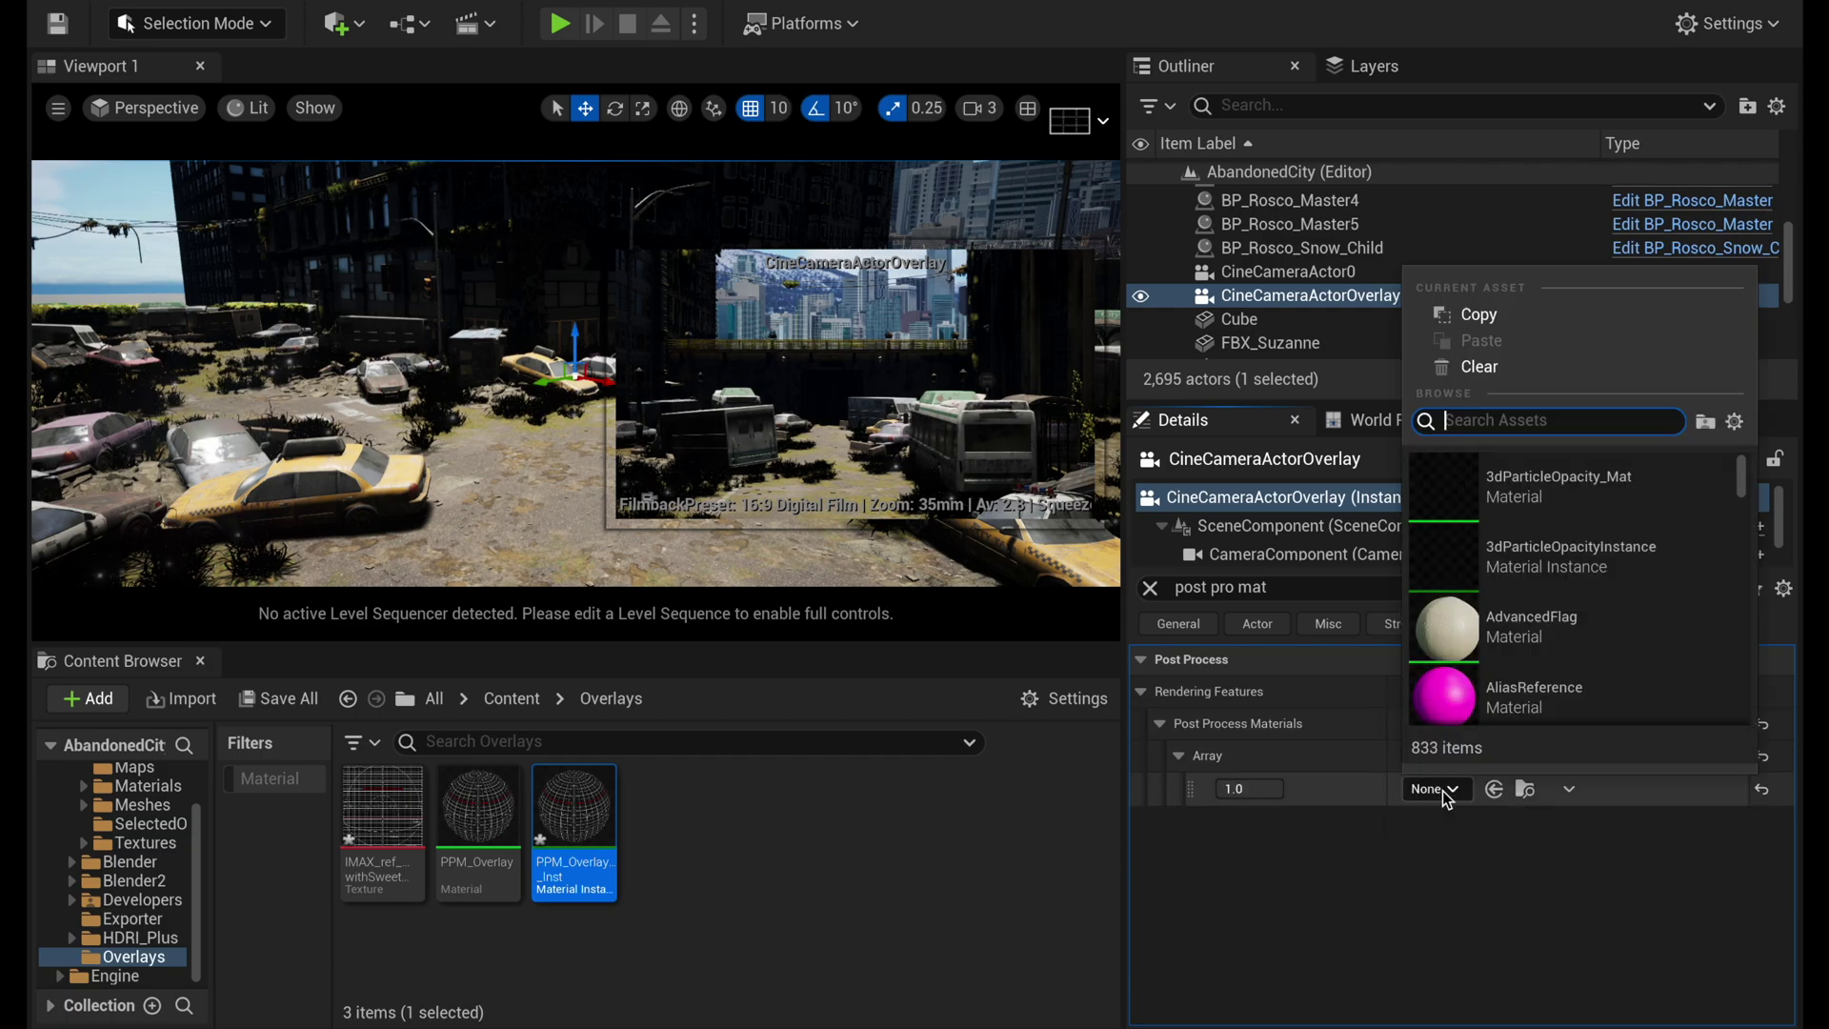
type("overlay")
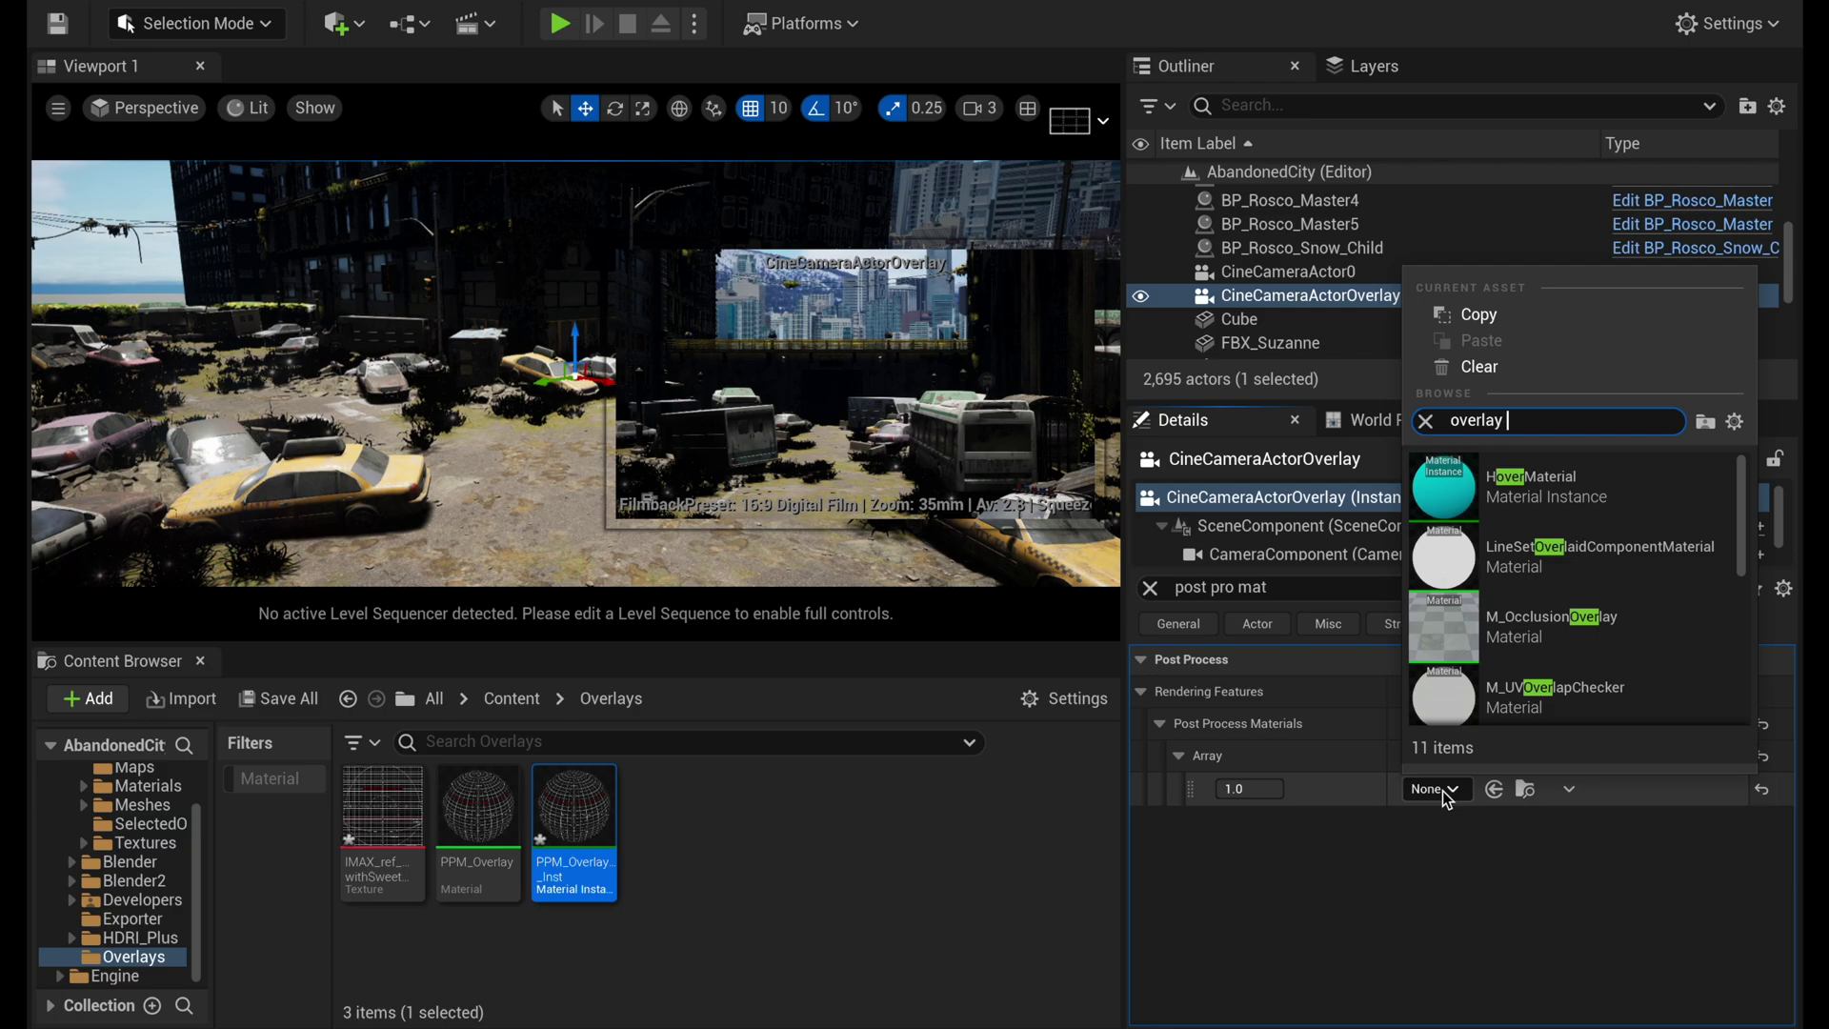
type("_ins")
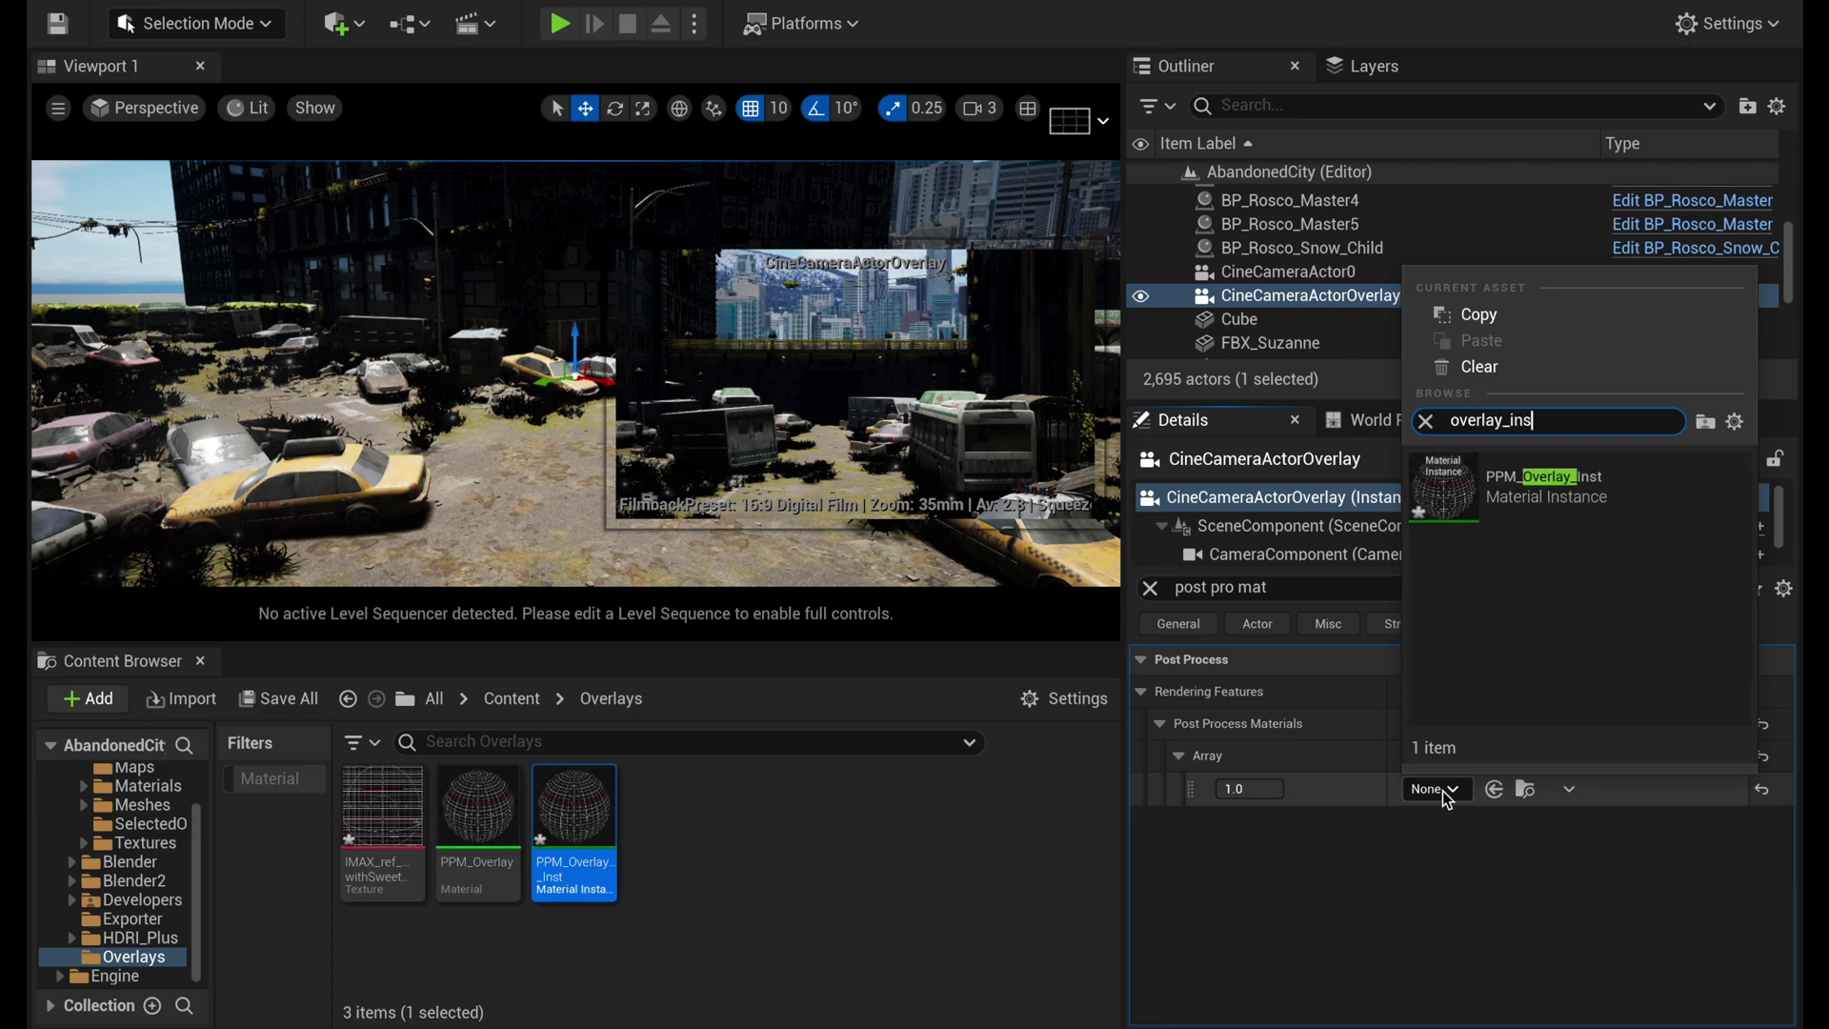
type("t")
left_click(1539, 488)
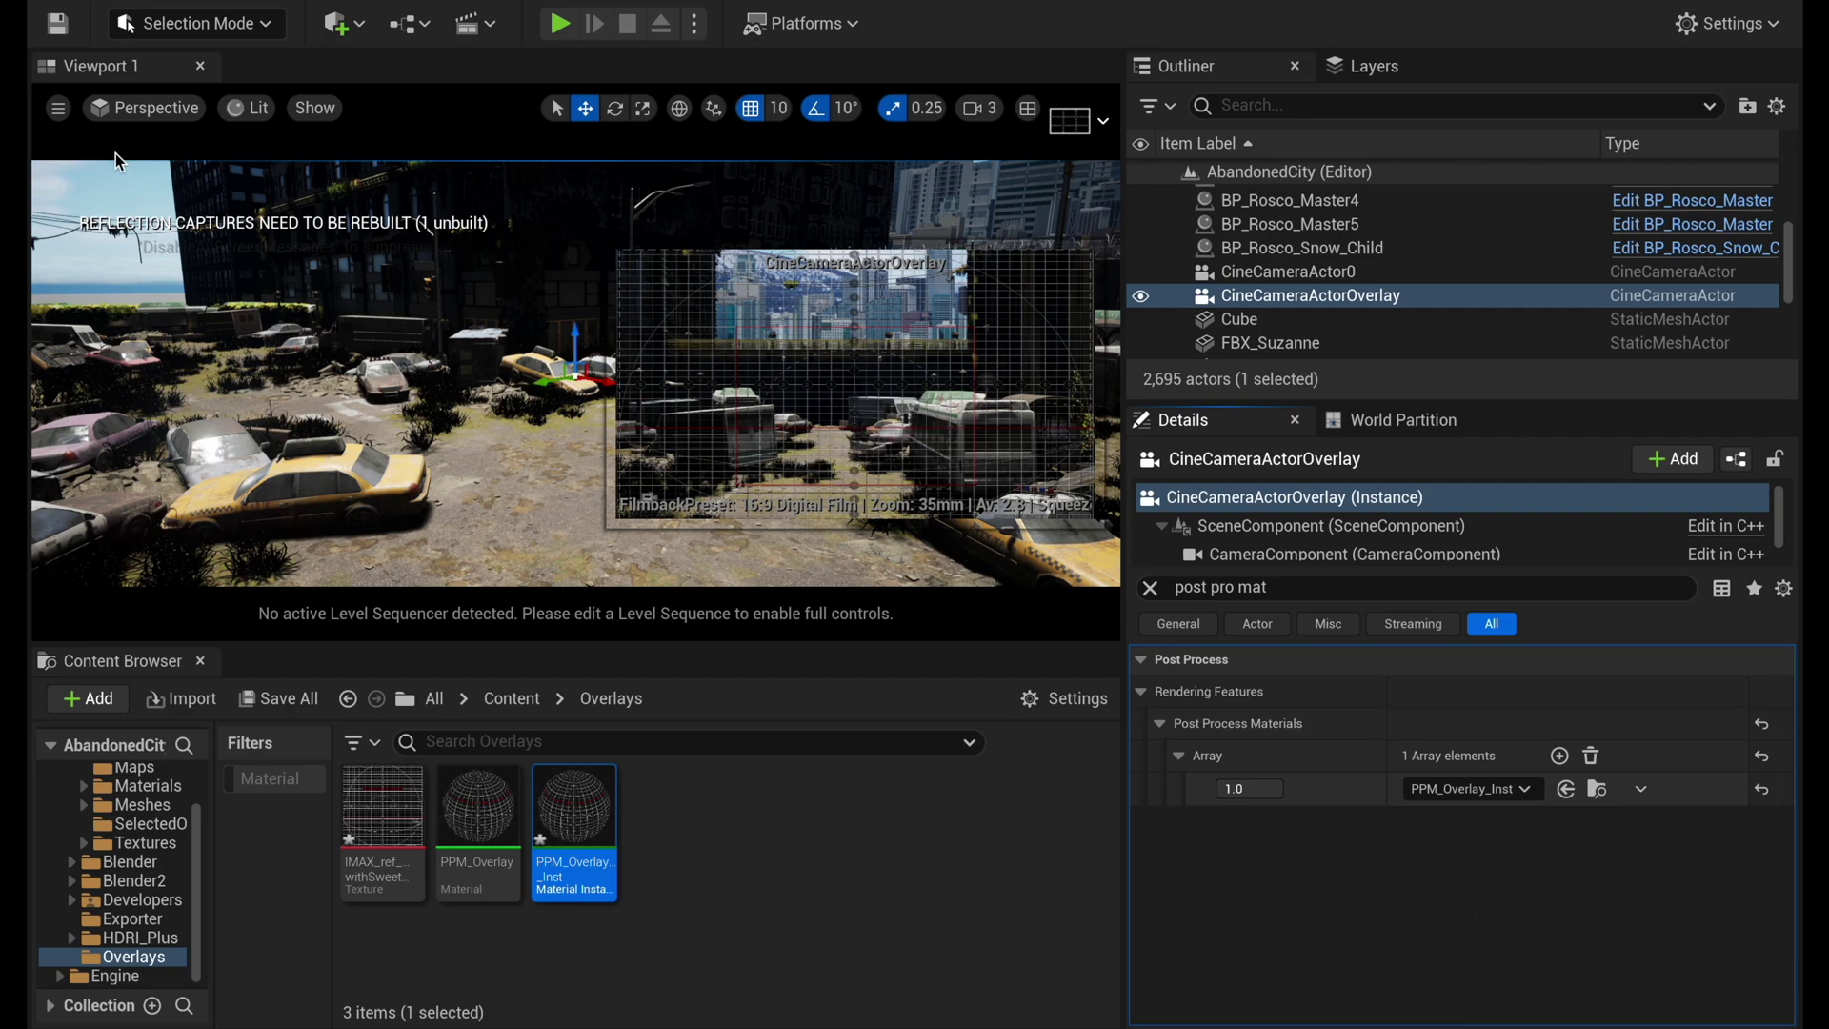
Pilot CineCameraActorOverlay from the Perspective menu, reselect it, and clear the Details filter
left_click(119, 108)
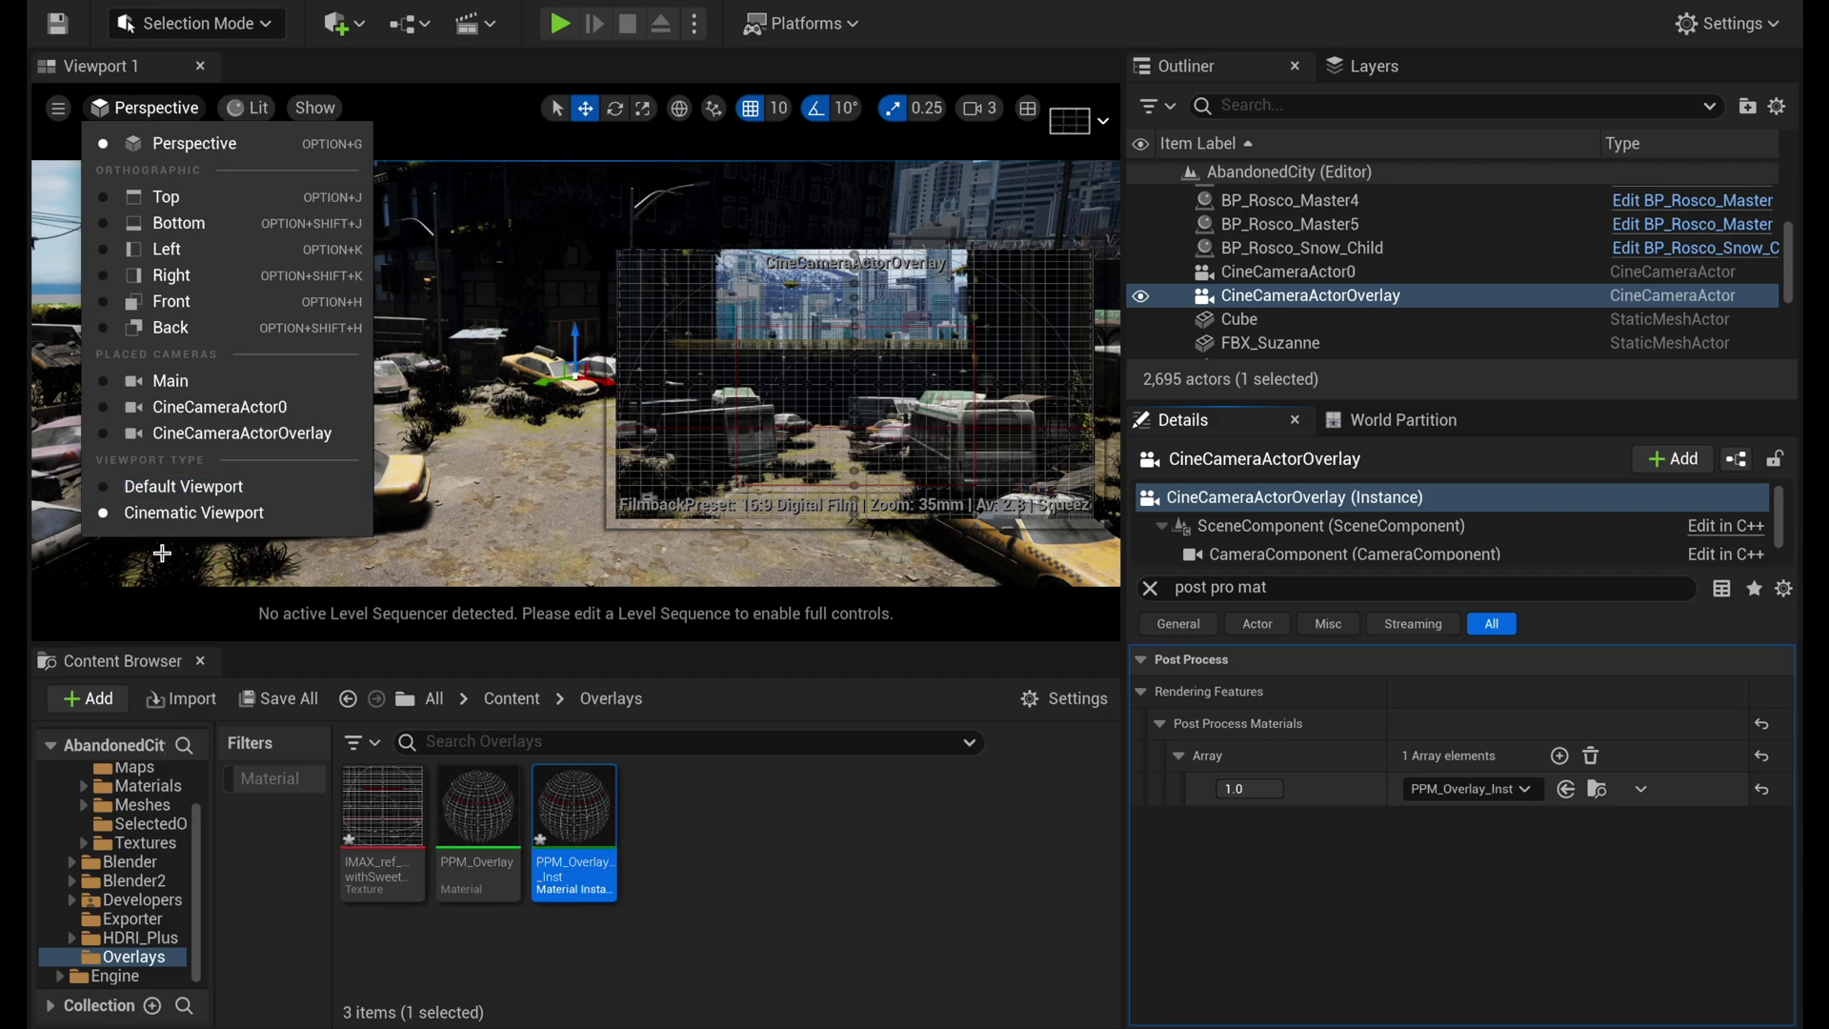
left_click(173, 444)
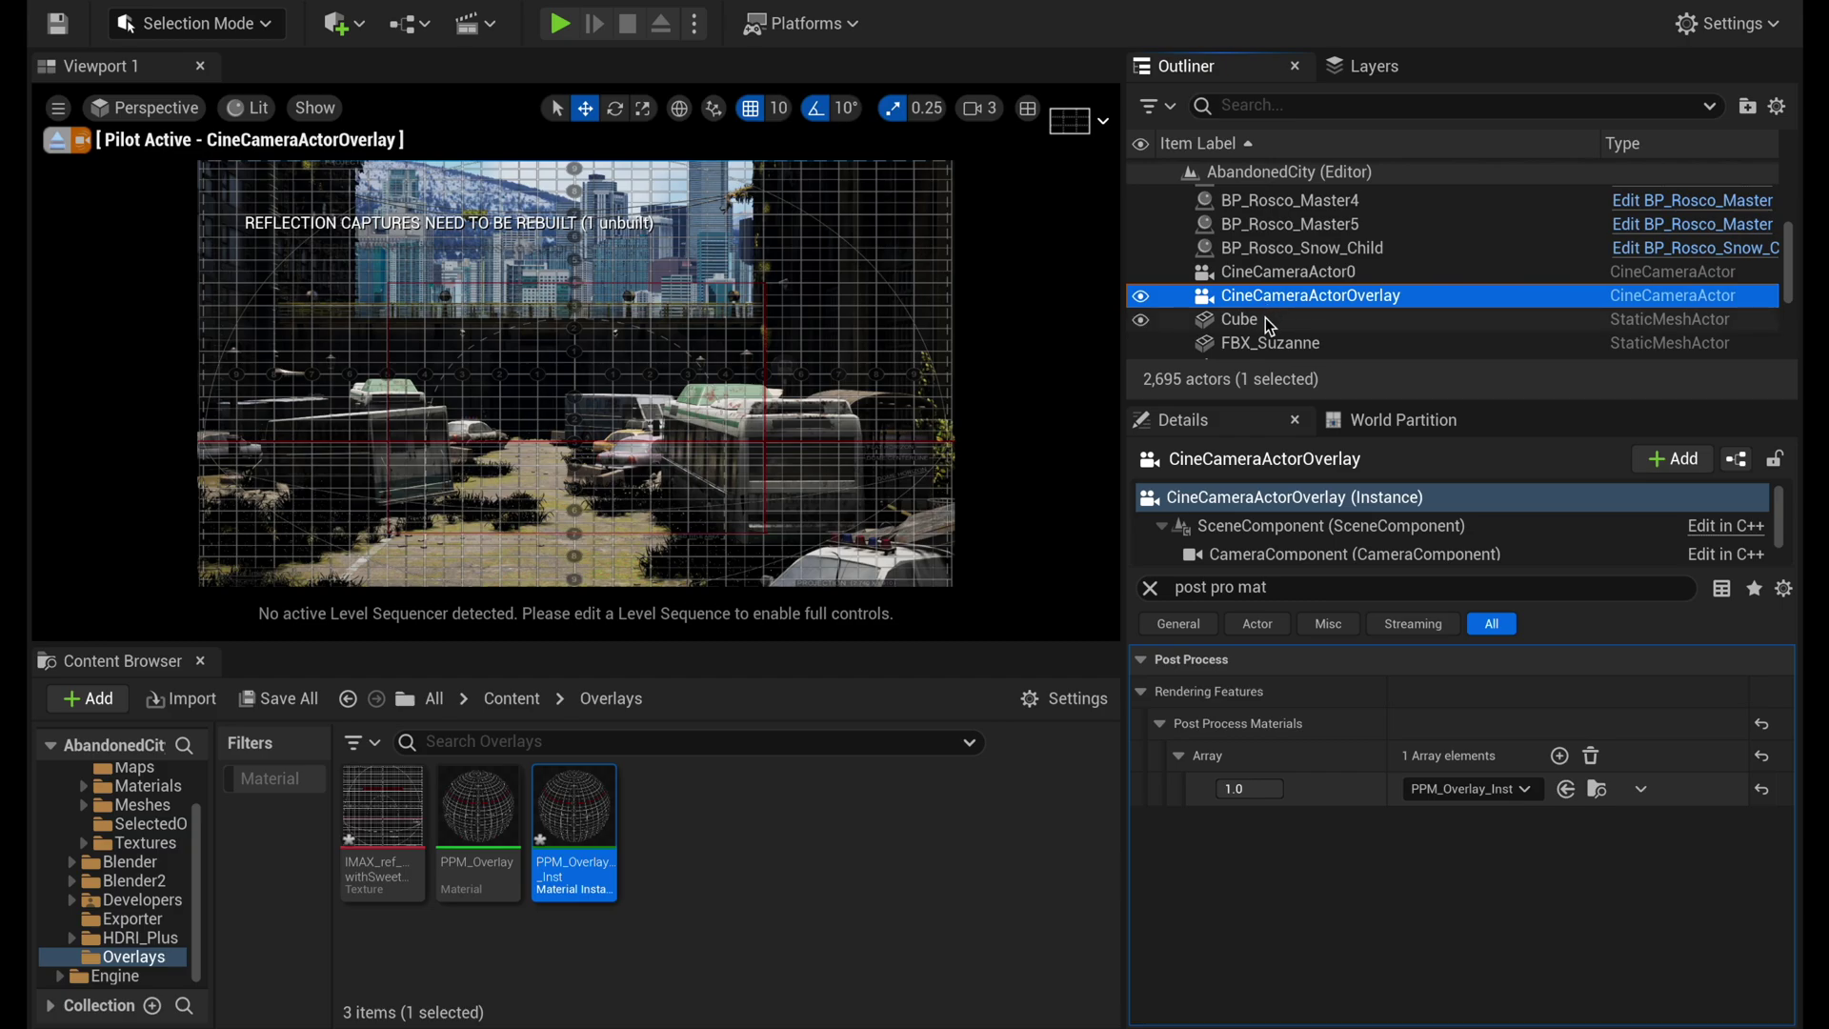
left_click(1281, 274)
left_click(1281, 296)
left_click(1149, 587)
Check the lens presets, leaving Universal Zoom selected
scroll(1620, 857, "down", 6)
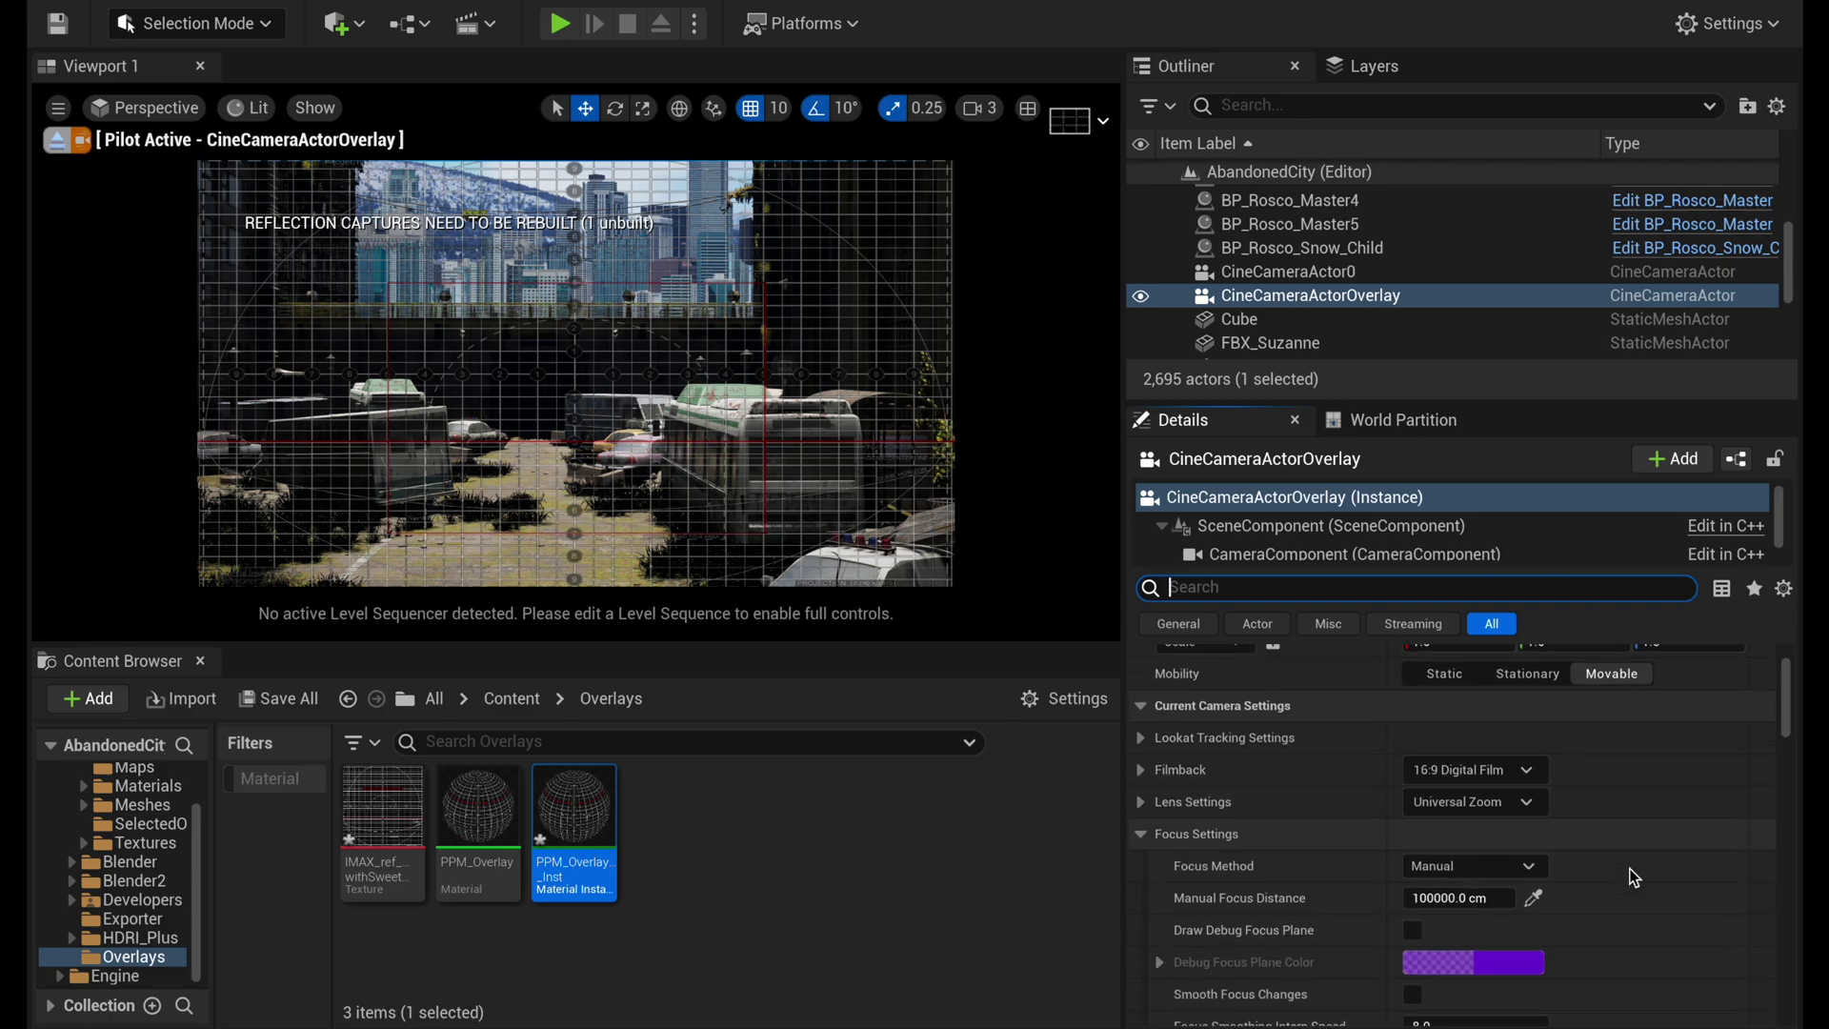
scroll(1632, 749, "up", 3)
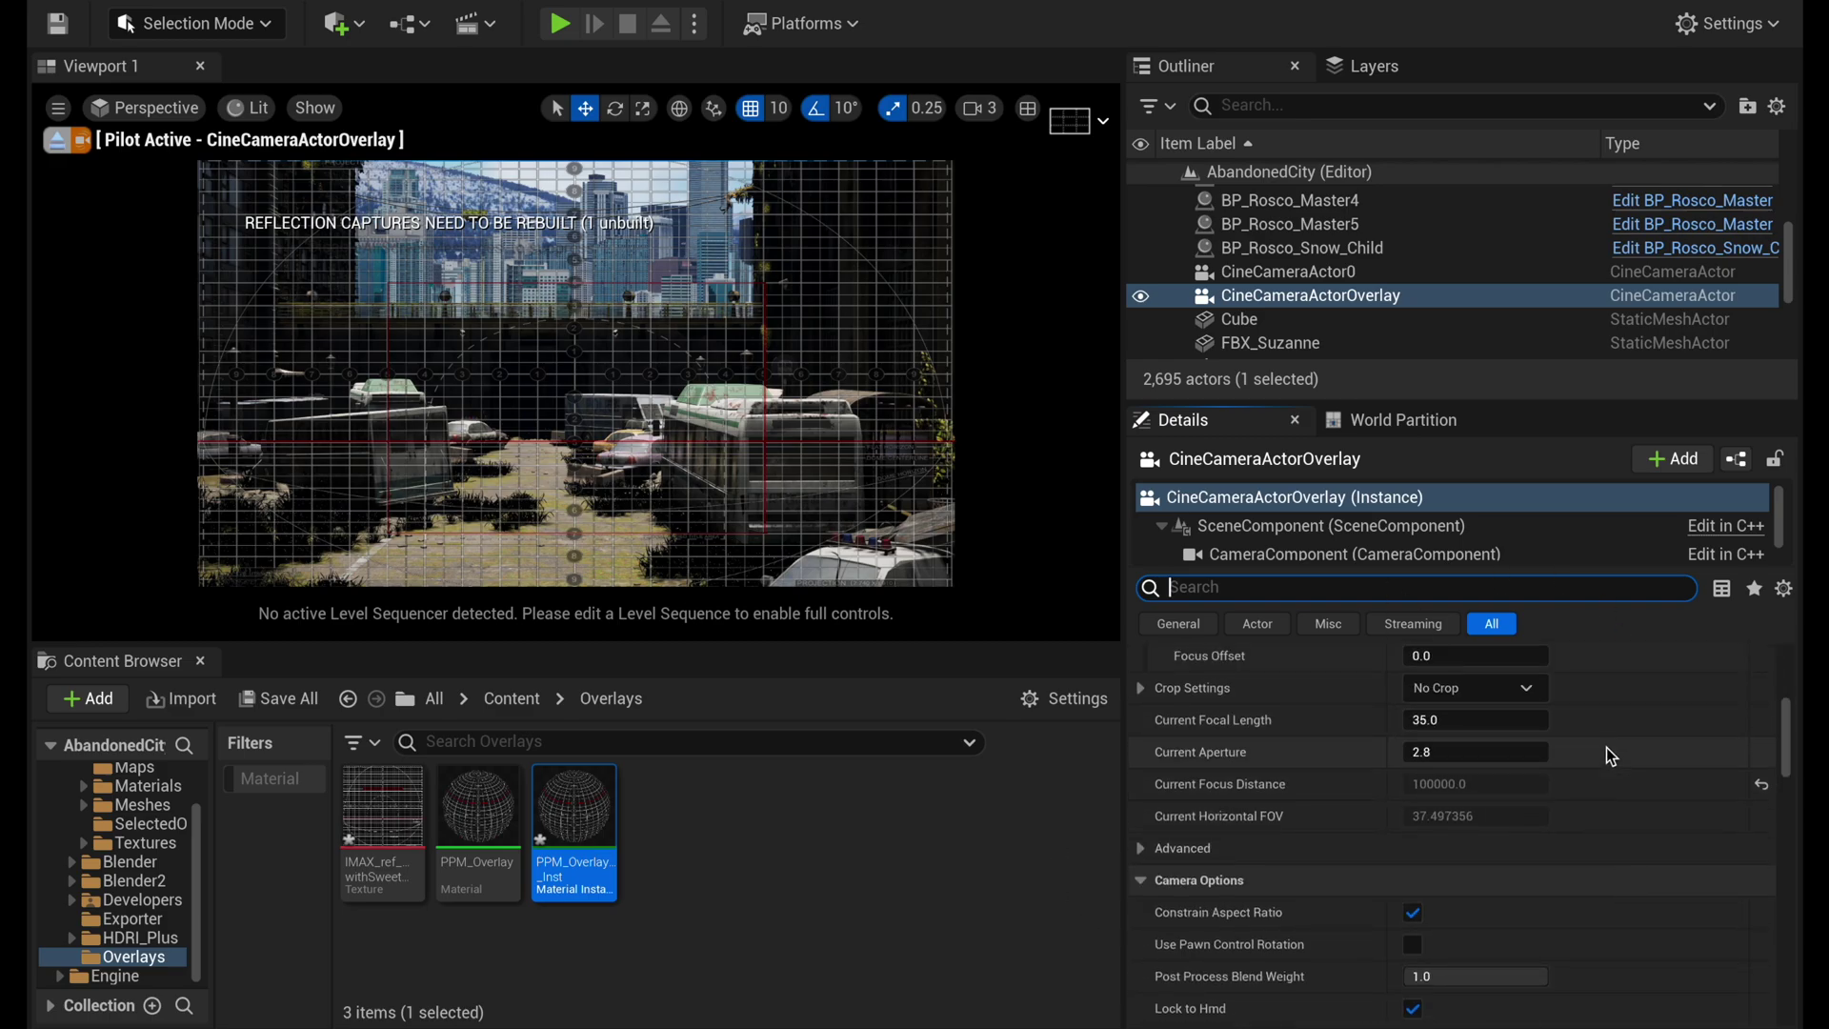
scroll(1619, 762, "up", 3)
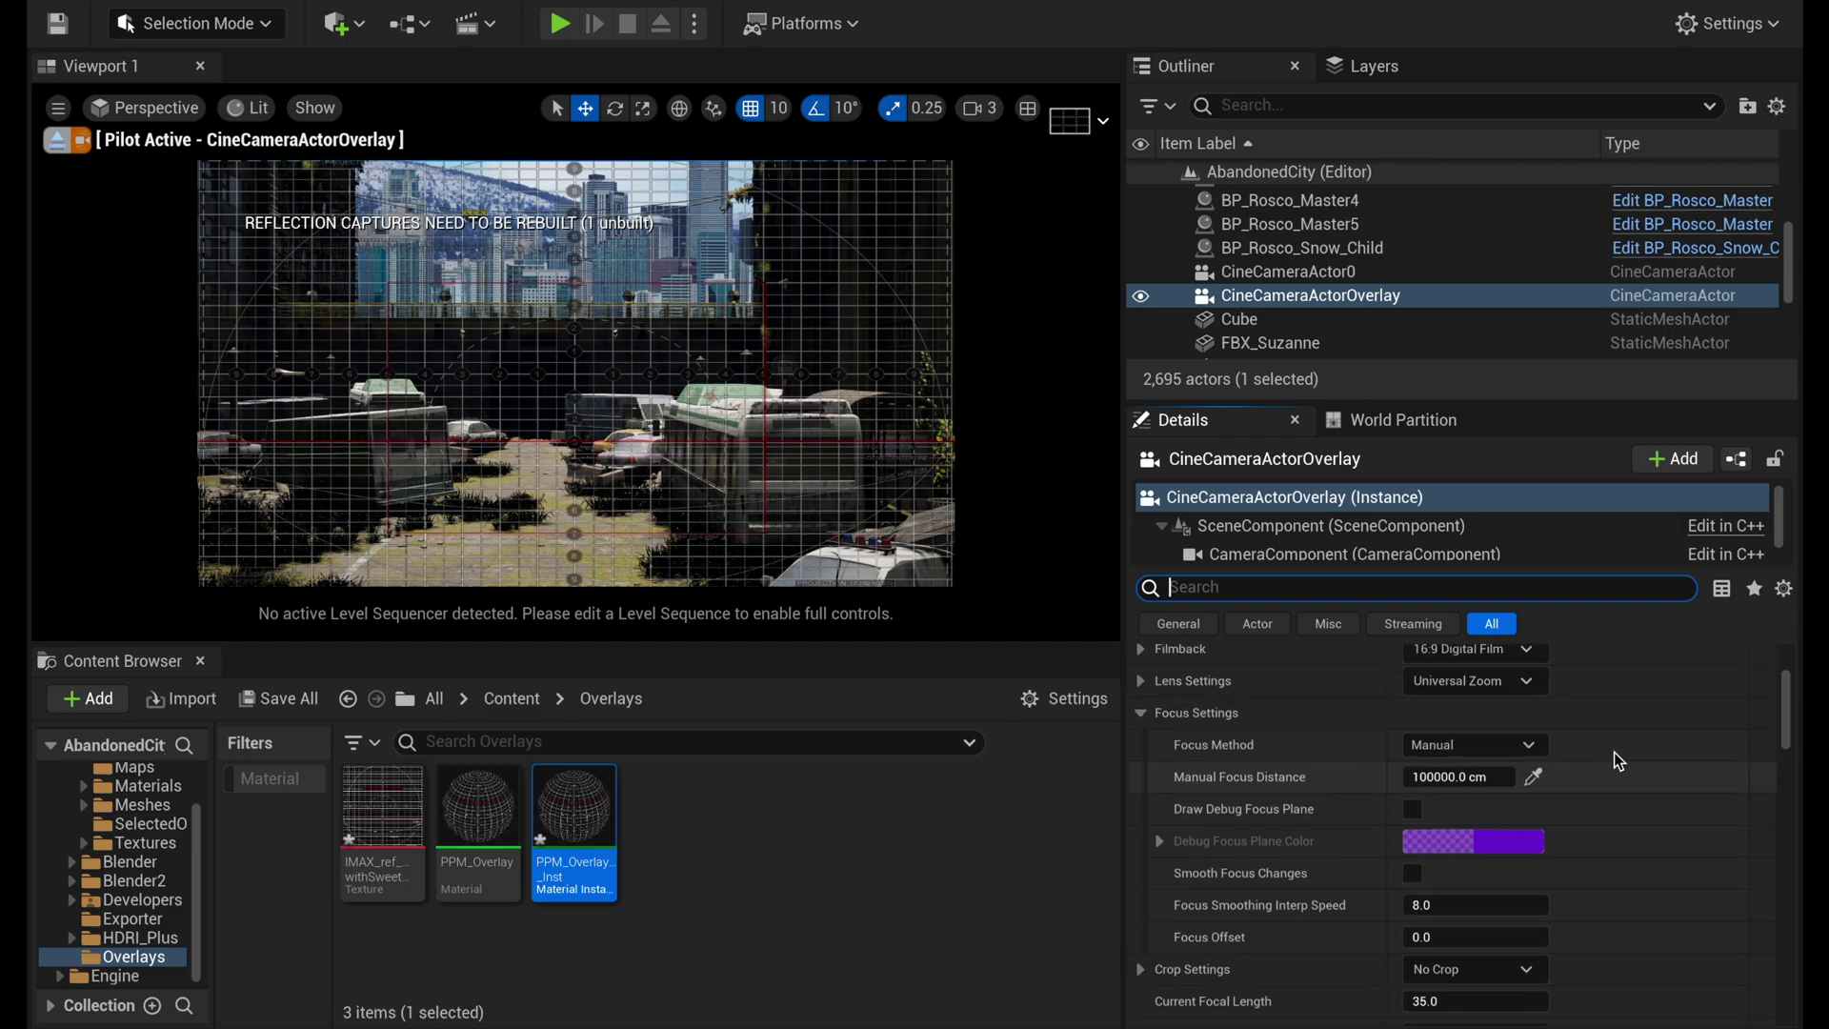
left_click(1445, 706)
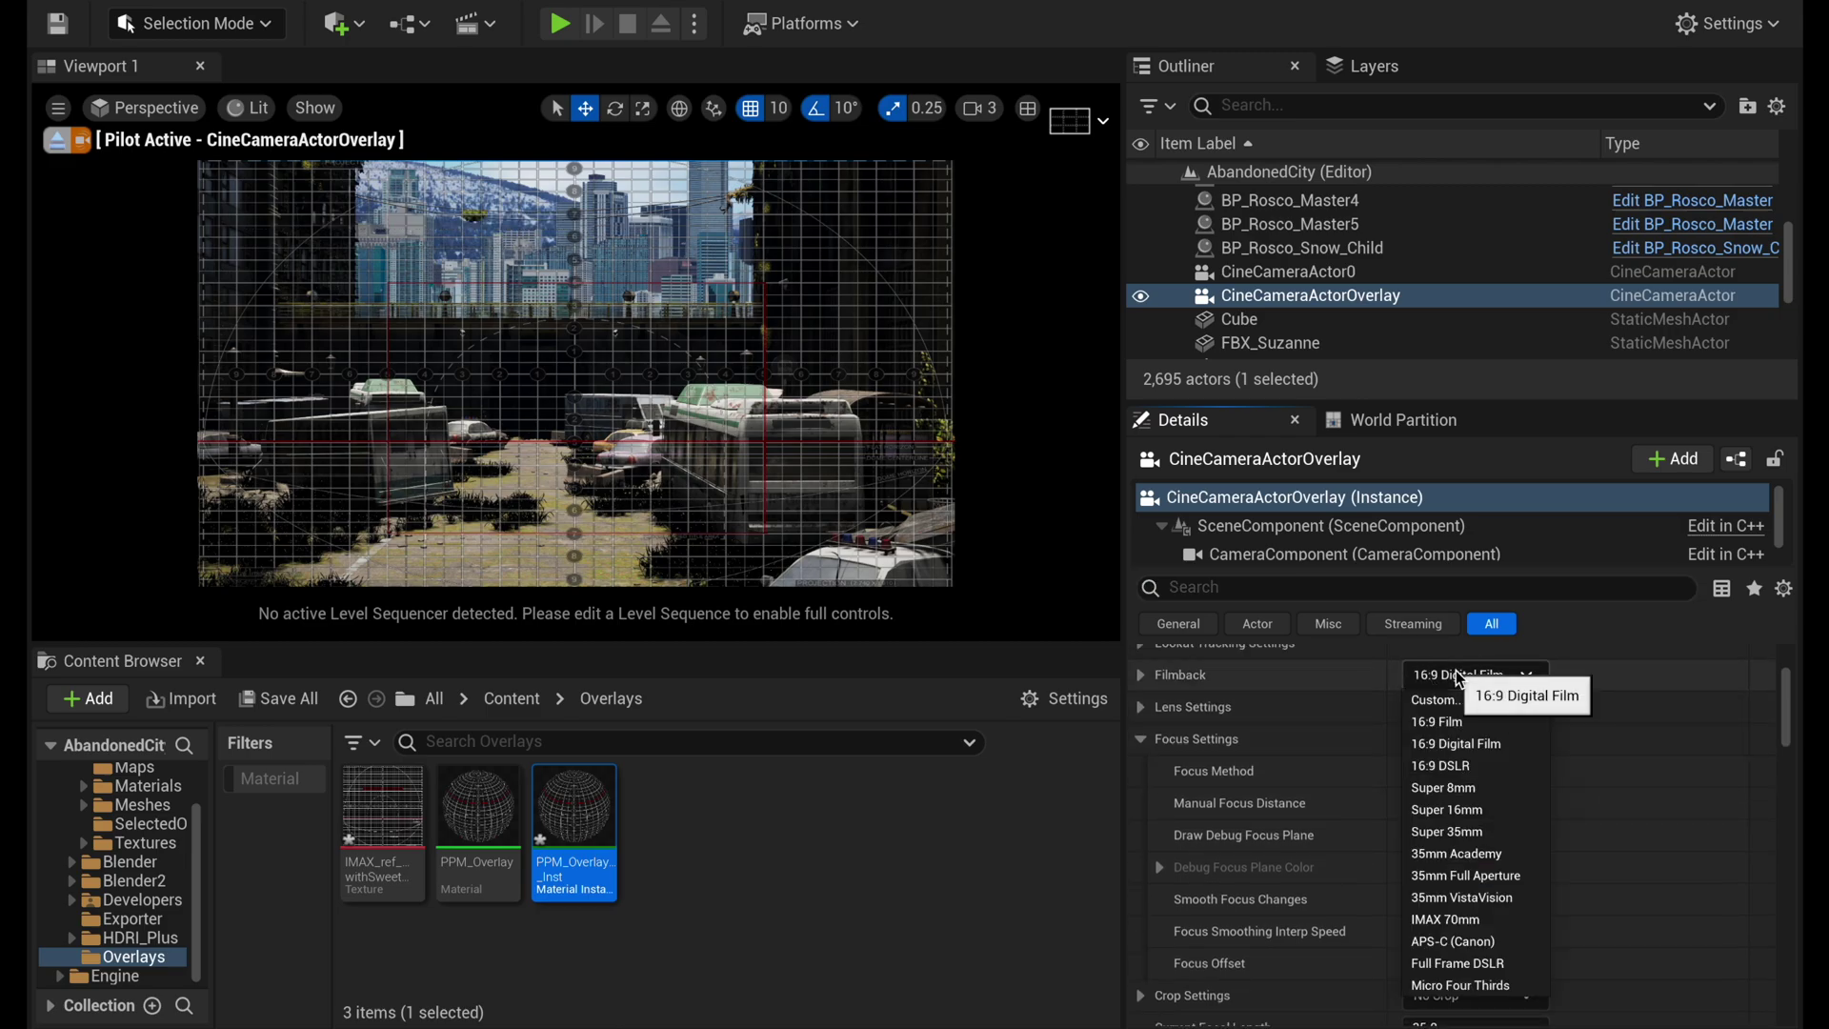
left_click(1471, 706)
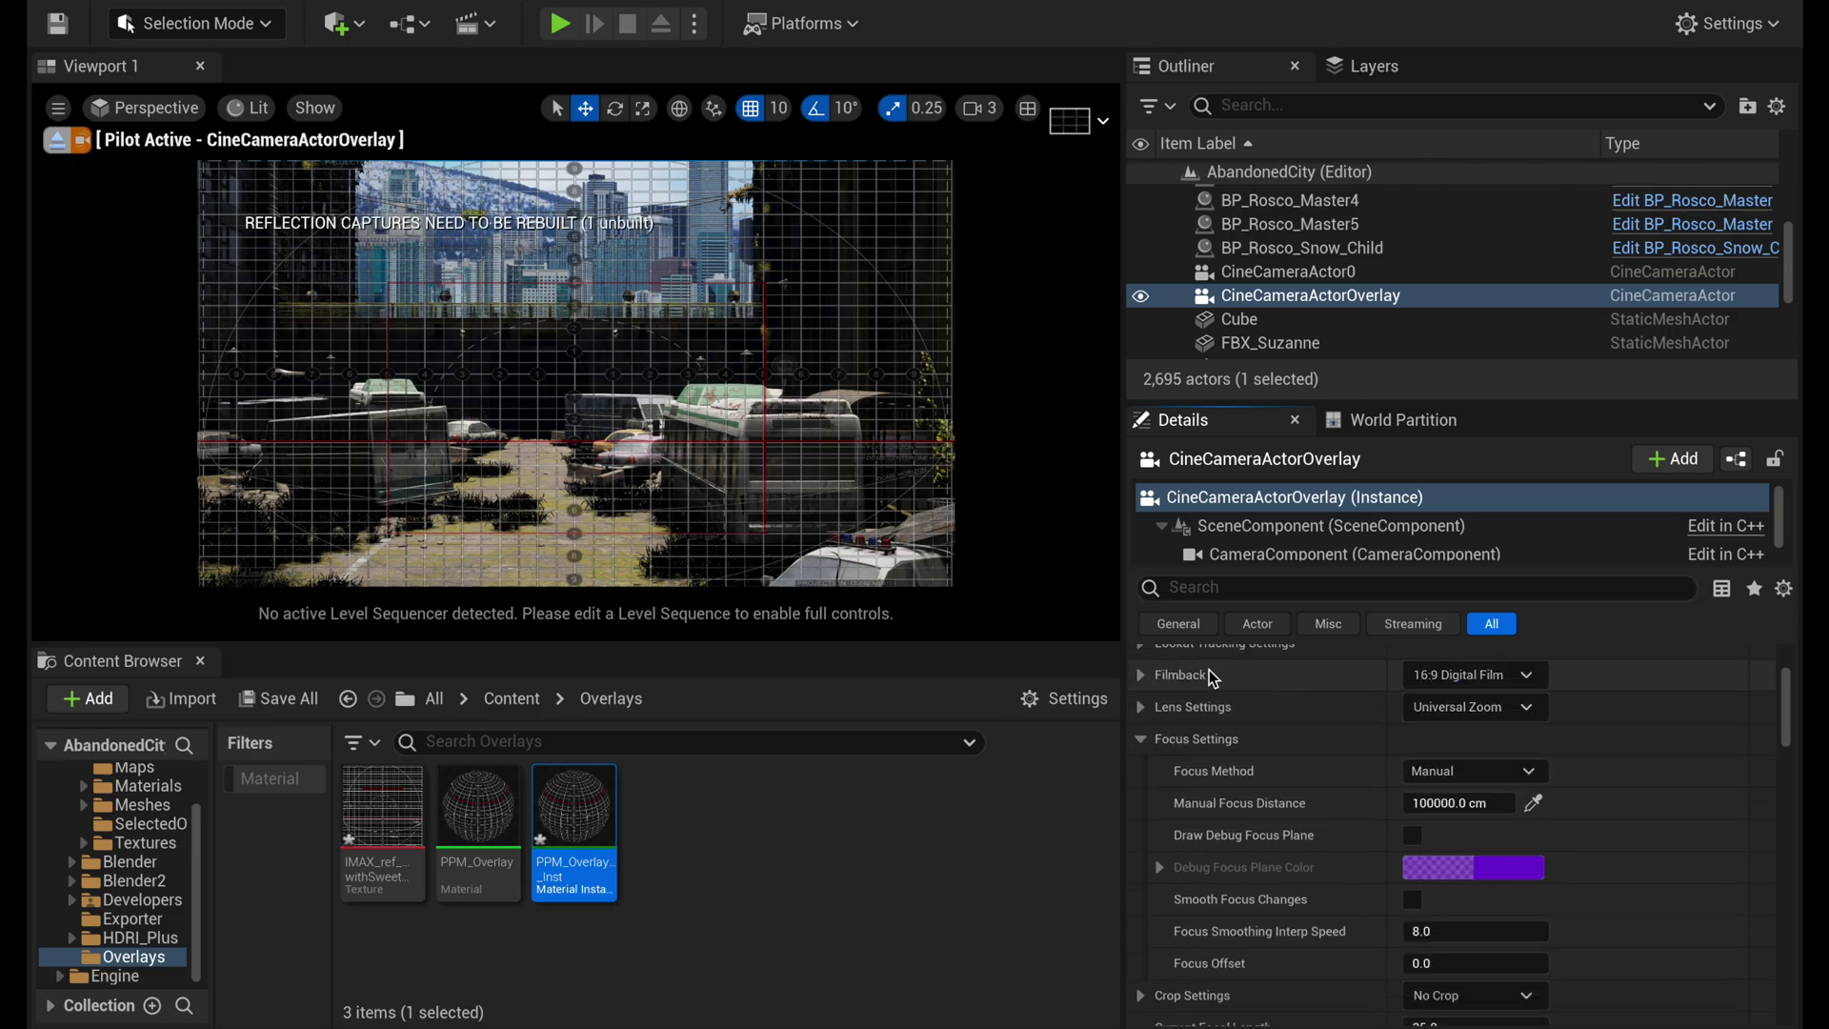
Narrow Filmback sensor width to 19.113451 mm for a Custom 1.430112 aspect, then heighten the viewport
left_click(1148, 674)
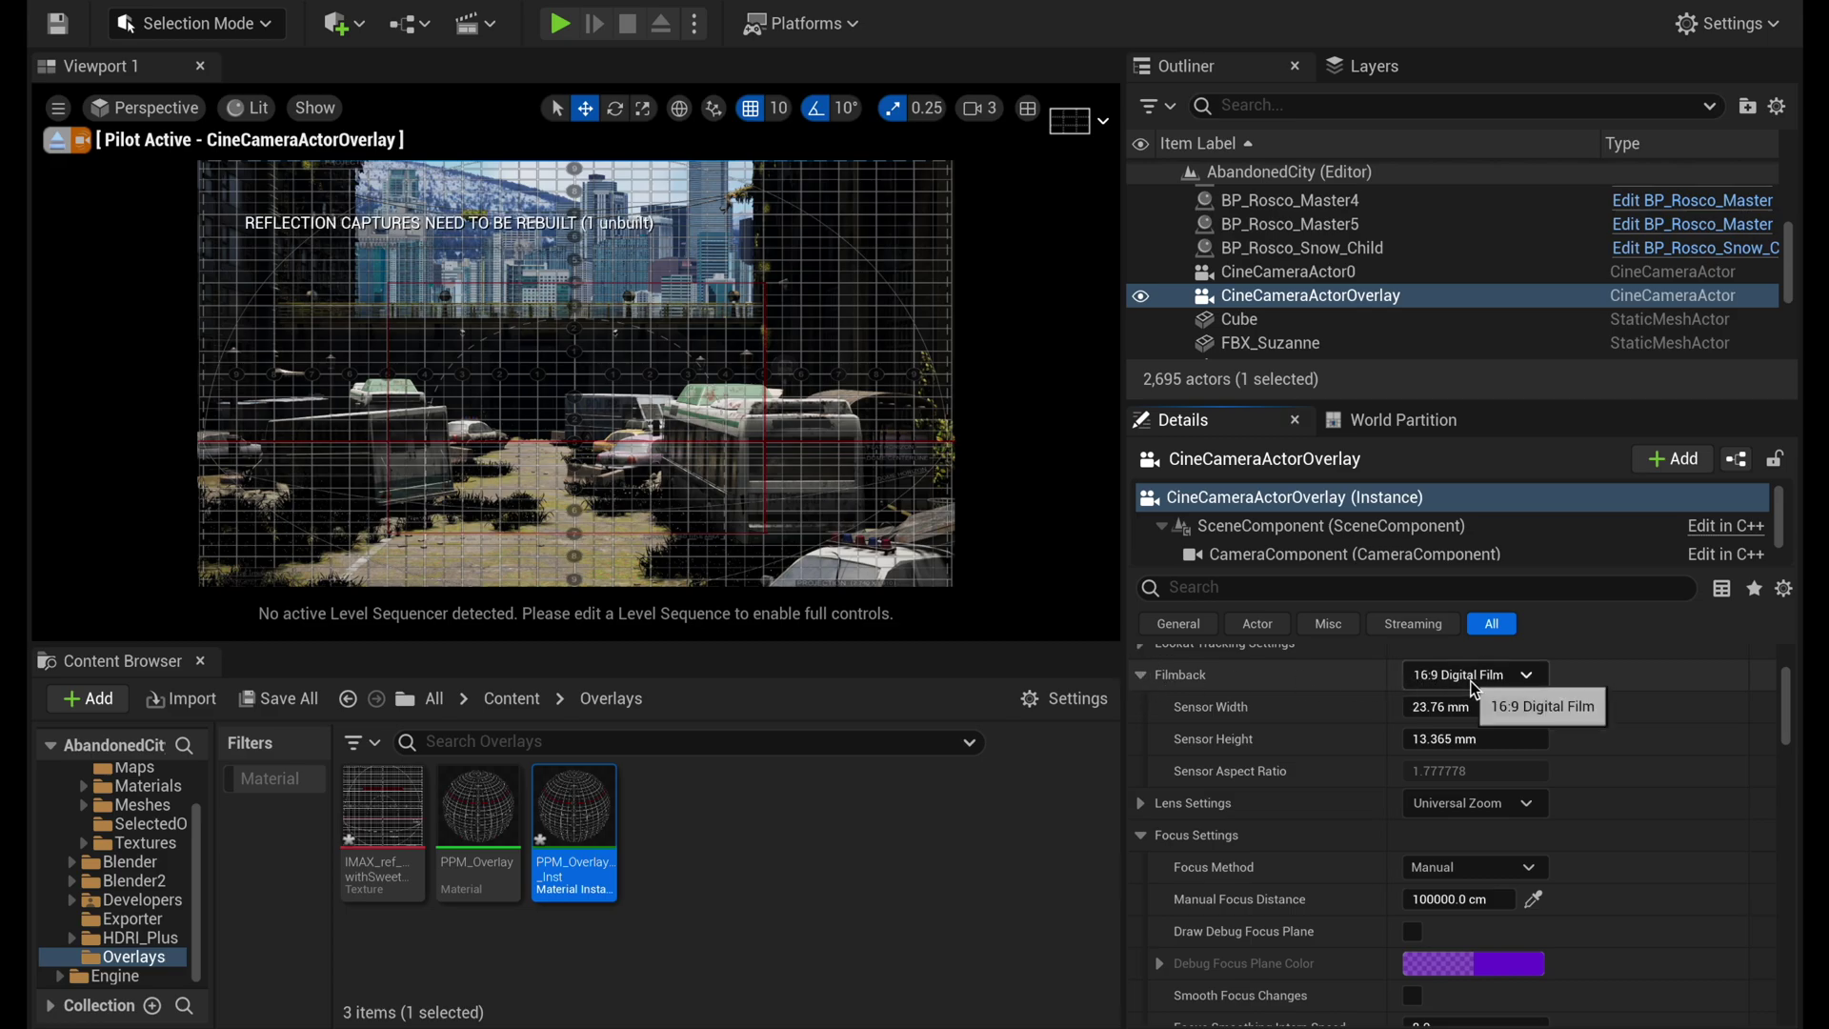
left_click(1419, 686)
left_click(1434, 700)
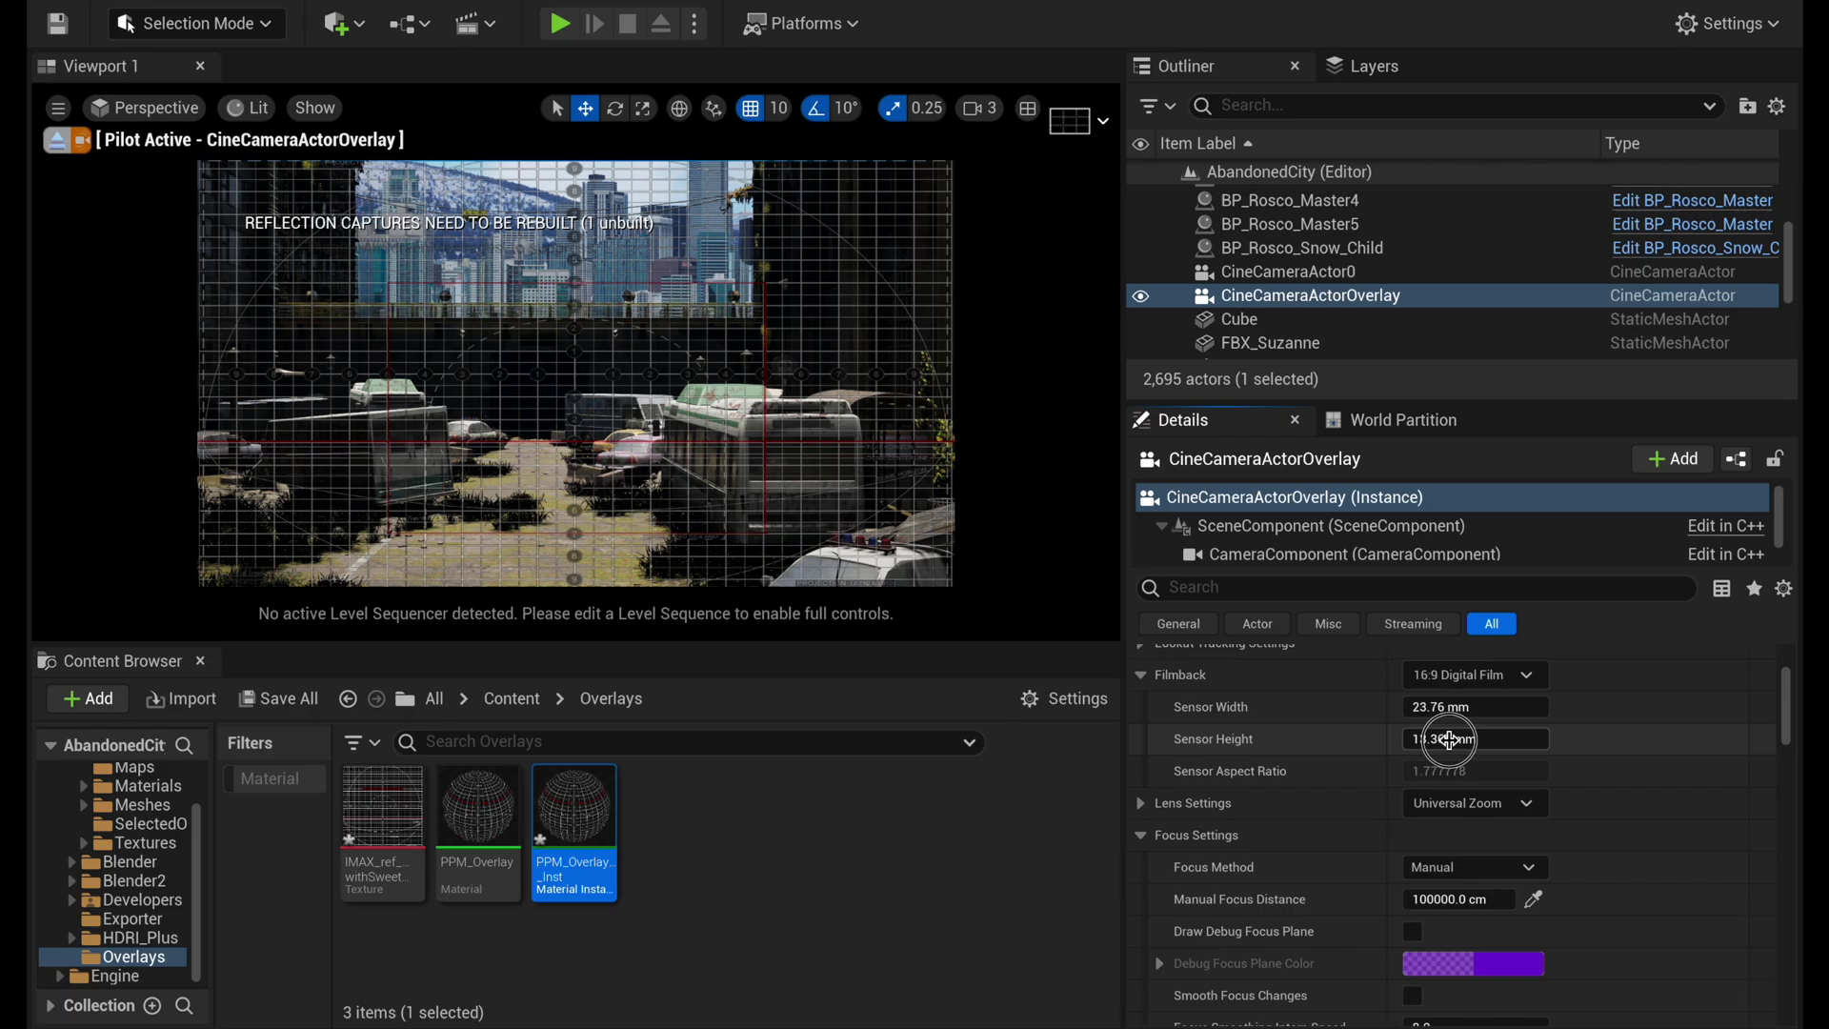
left_click_drag(1467, 707, 1399, 707)
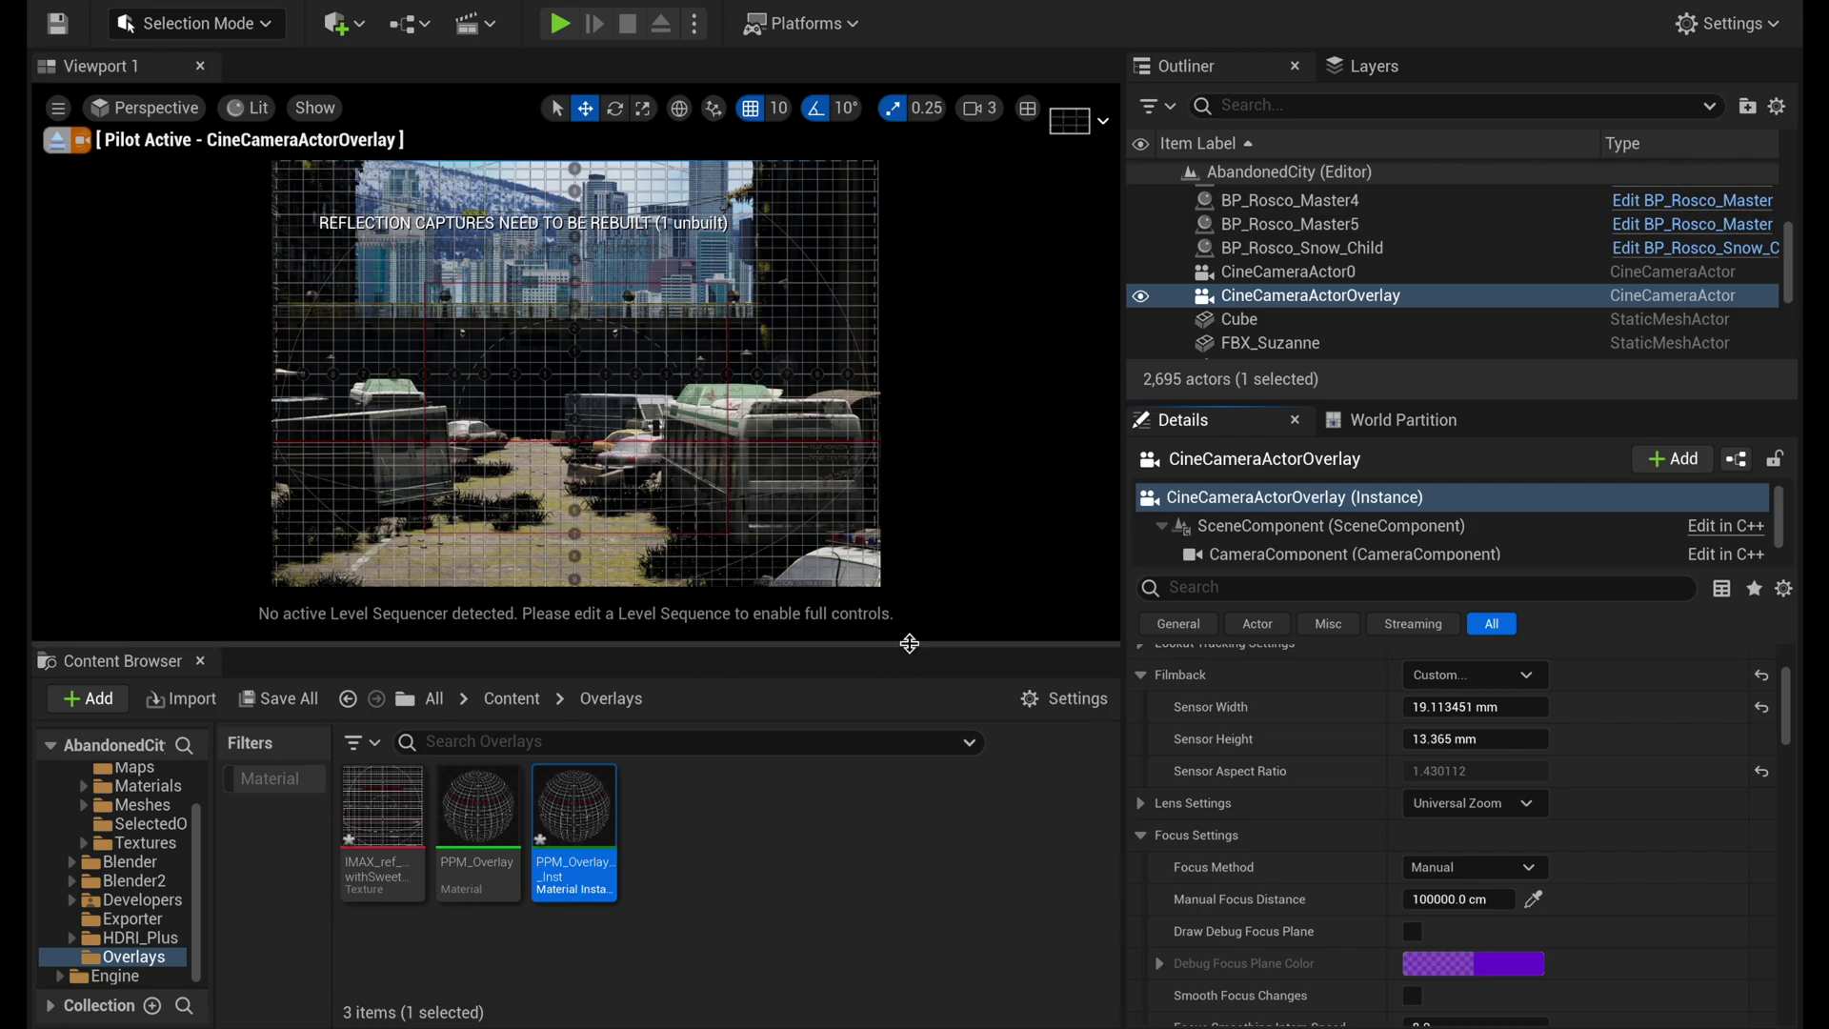
left_click_drag(911, 643, 912, 833)
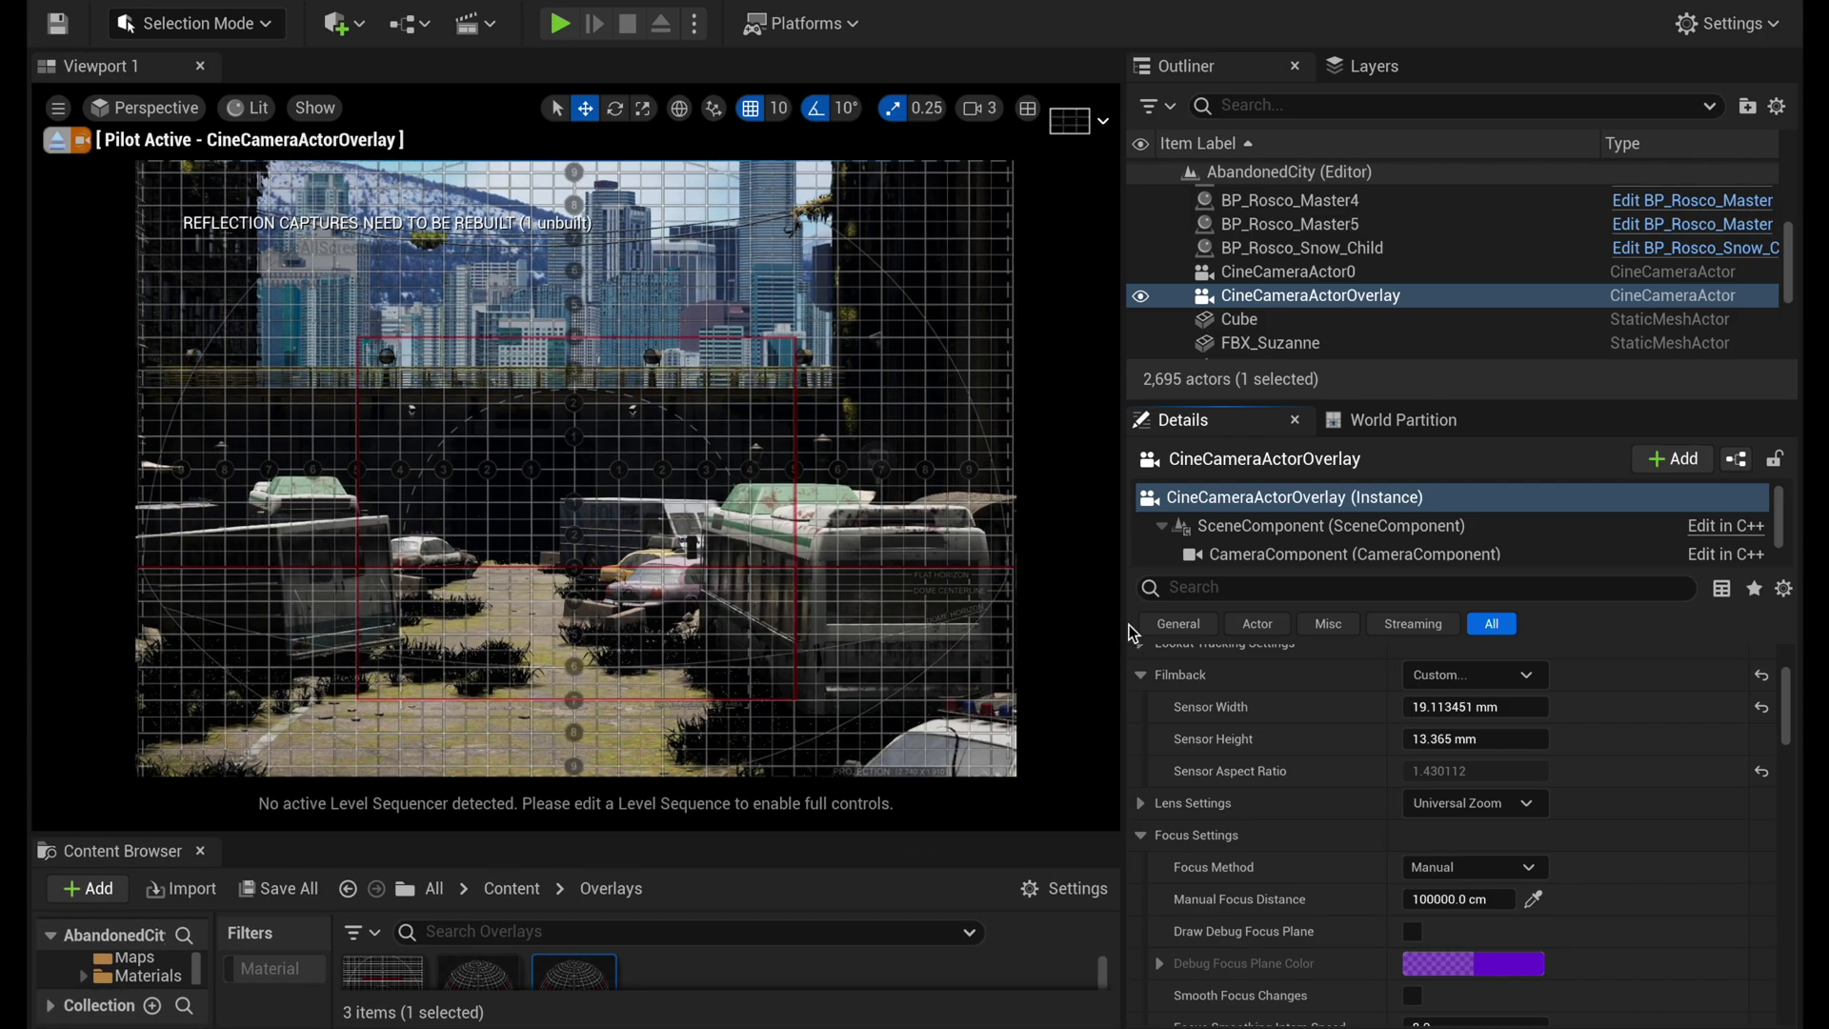
Widen the camera viewport, resize the content area, and filter Details by 'post pro mat'
left_click_drag(1123, 621, 1396, 620)
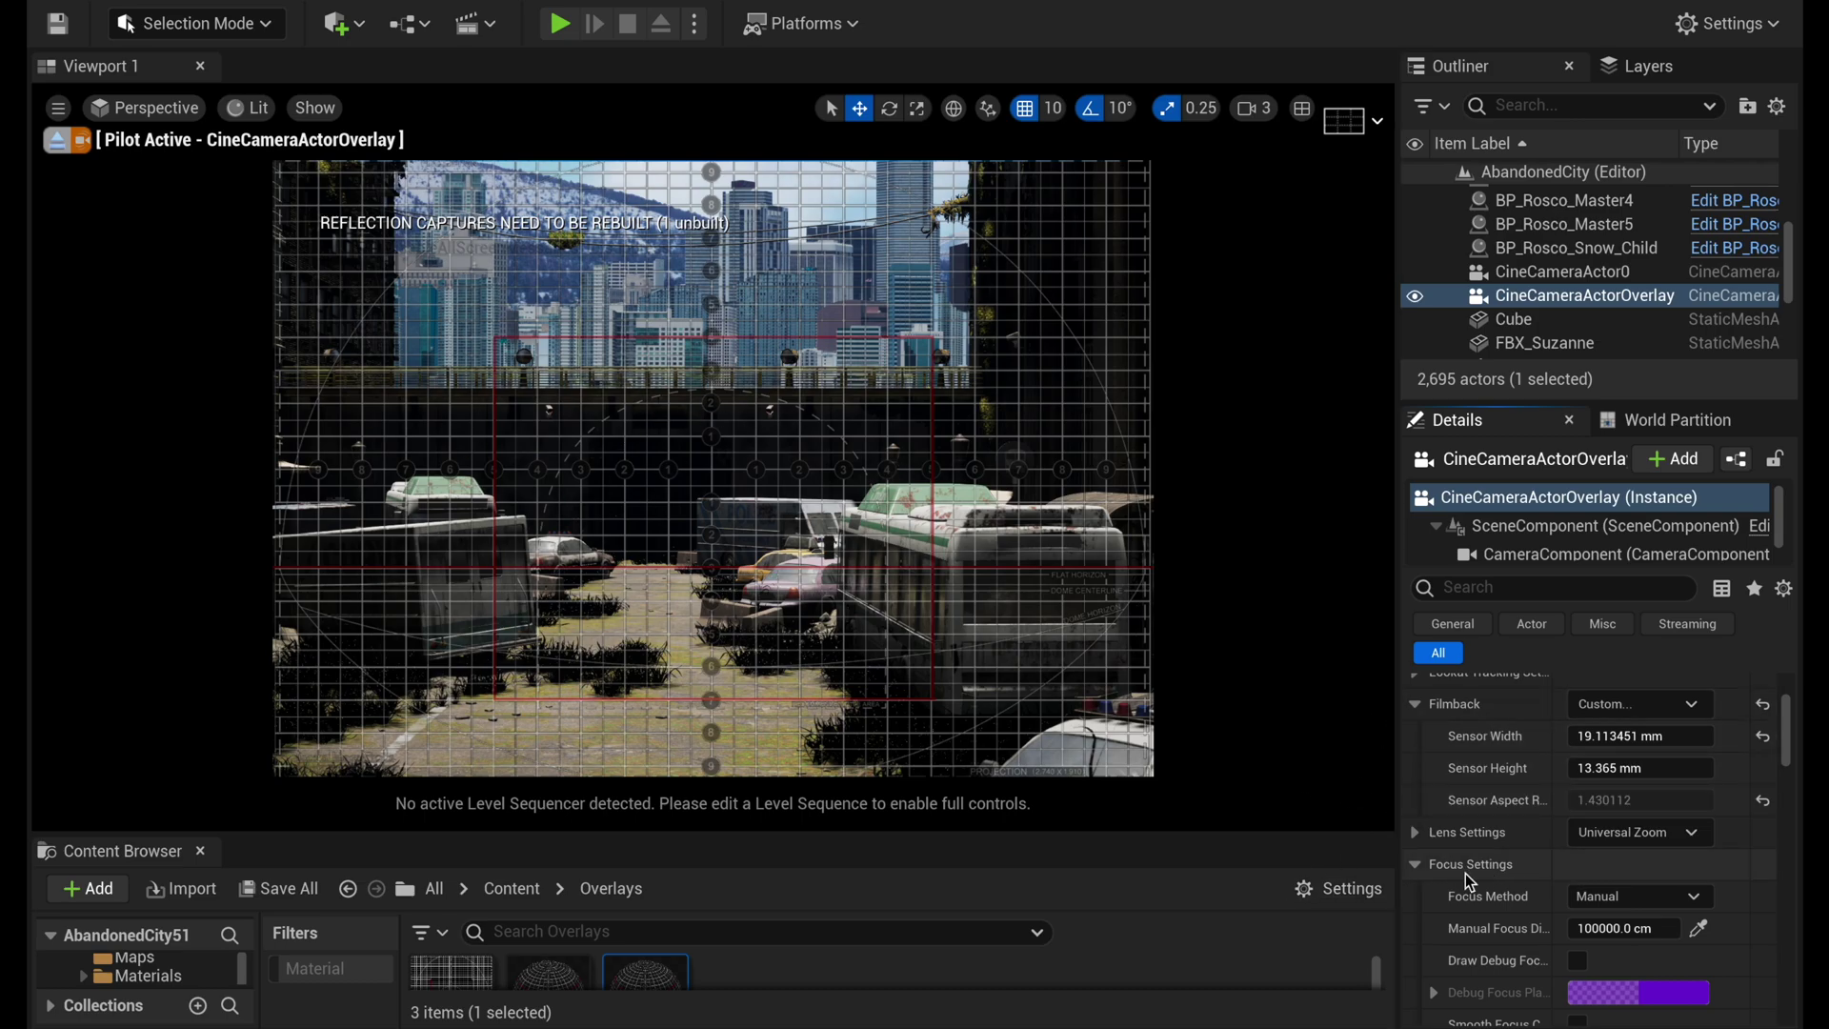
left_click_drag(990, 838, 966, 687)
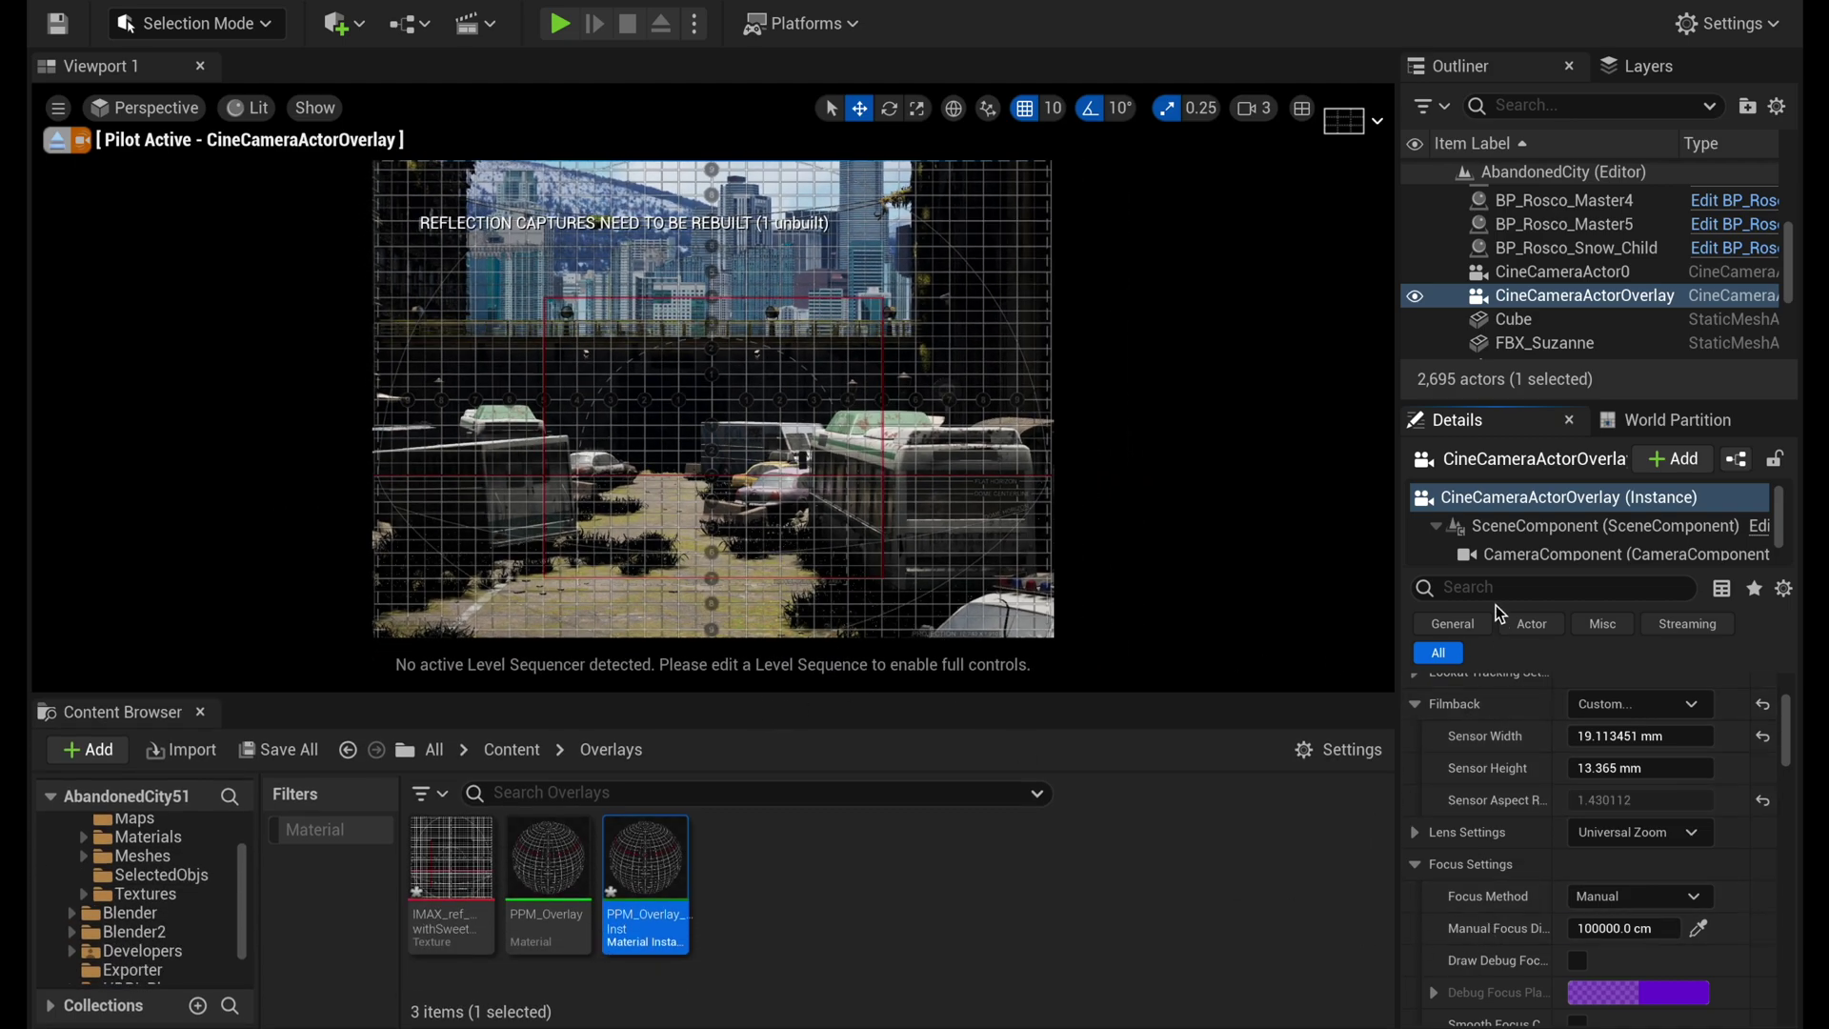
type("post")
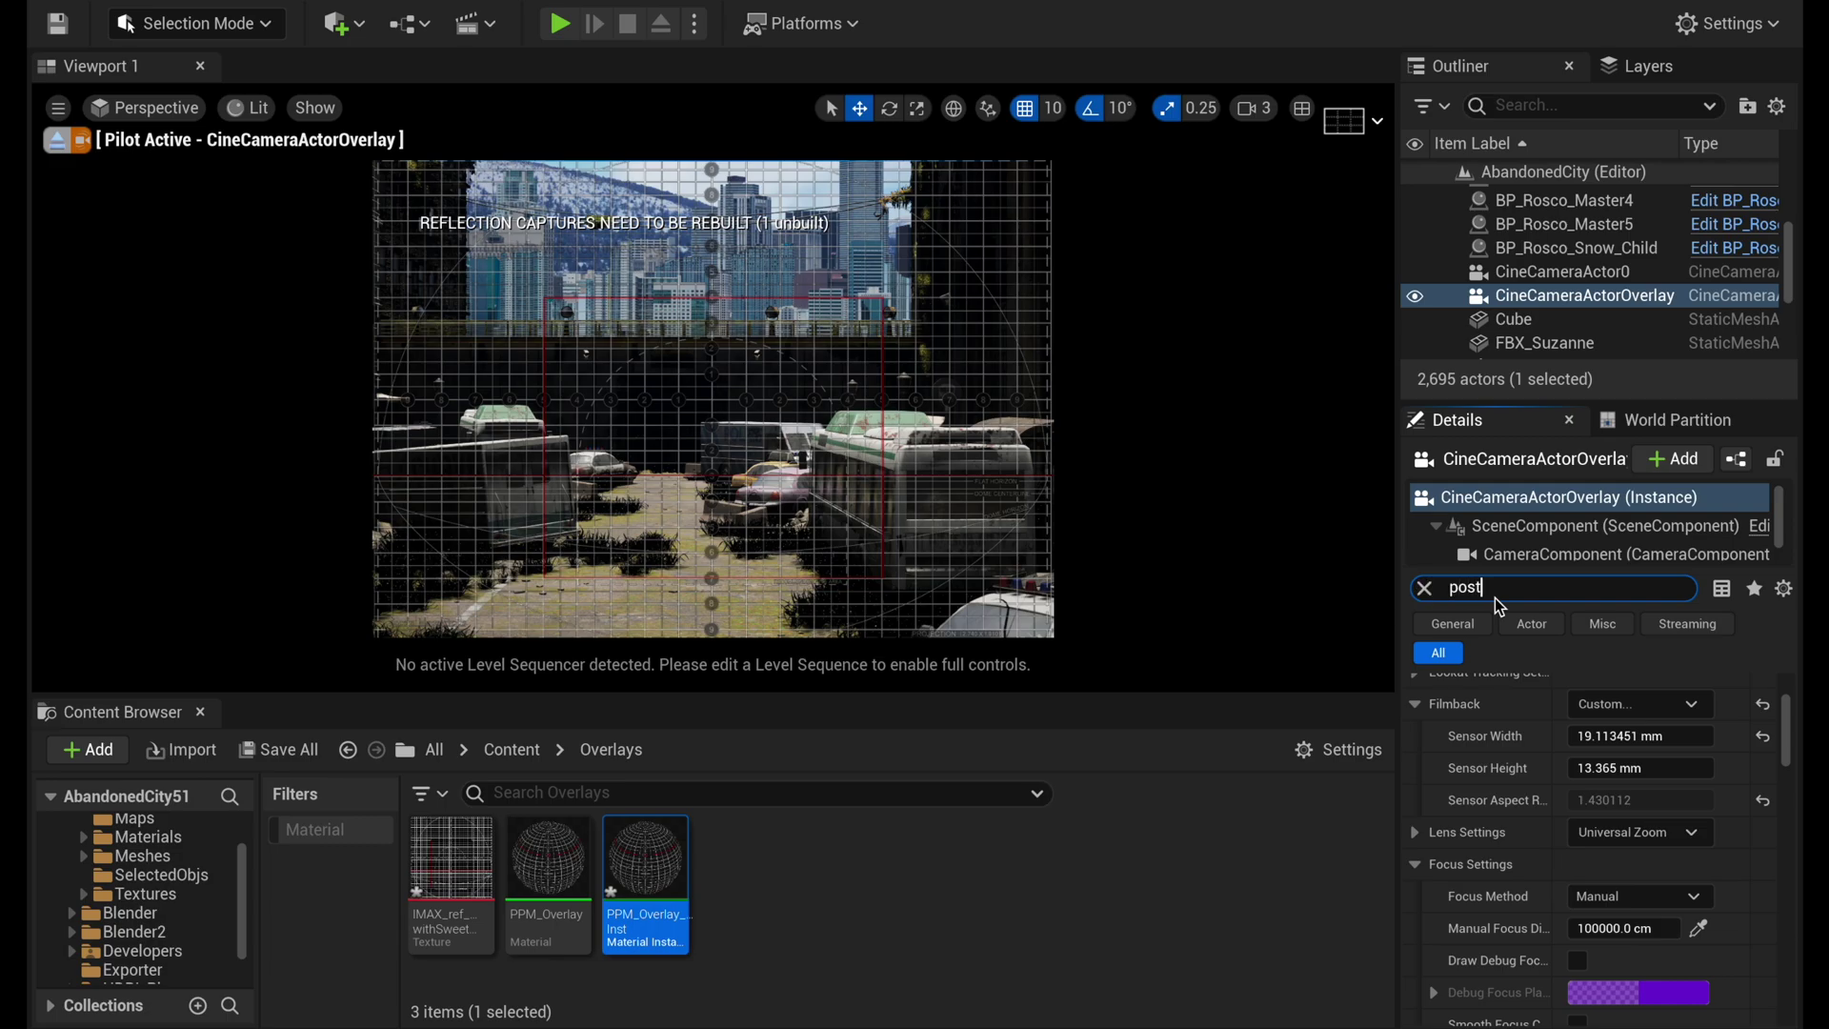
type(" pro")
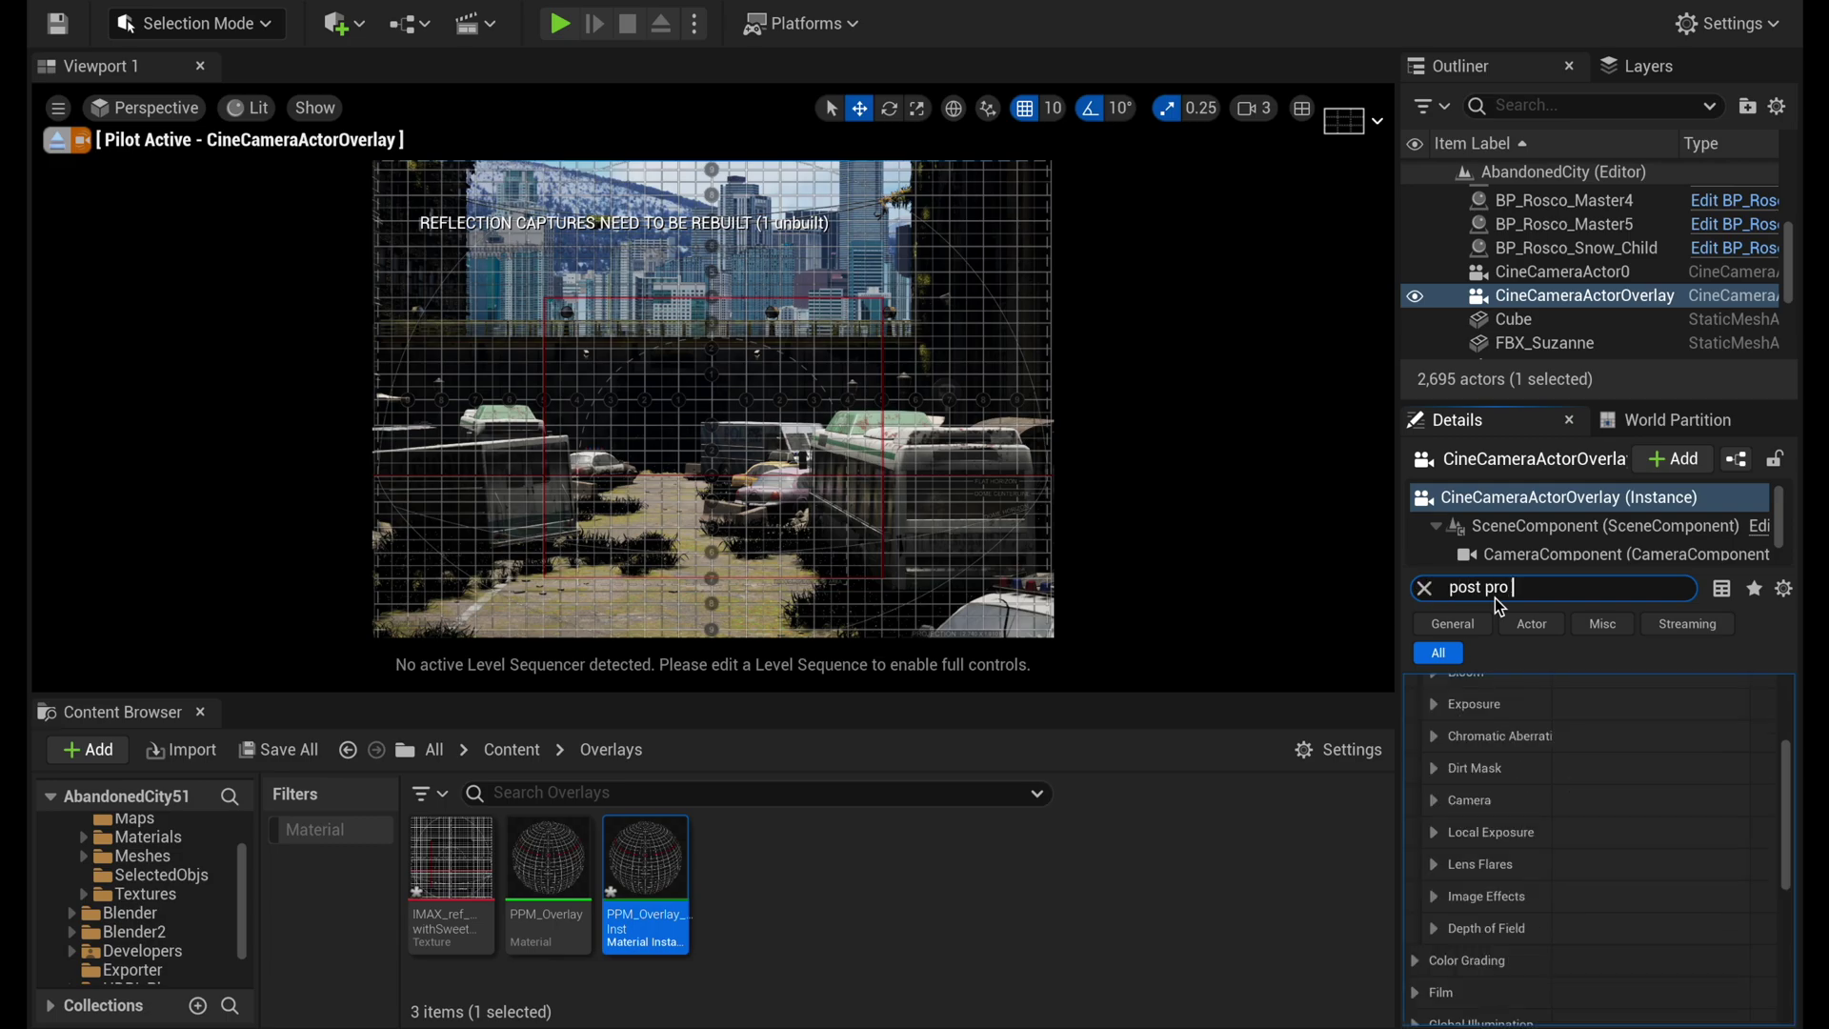
type(" mat")
left_click_drag(1519, 817, 1481, 915)
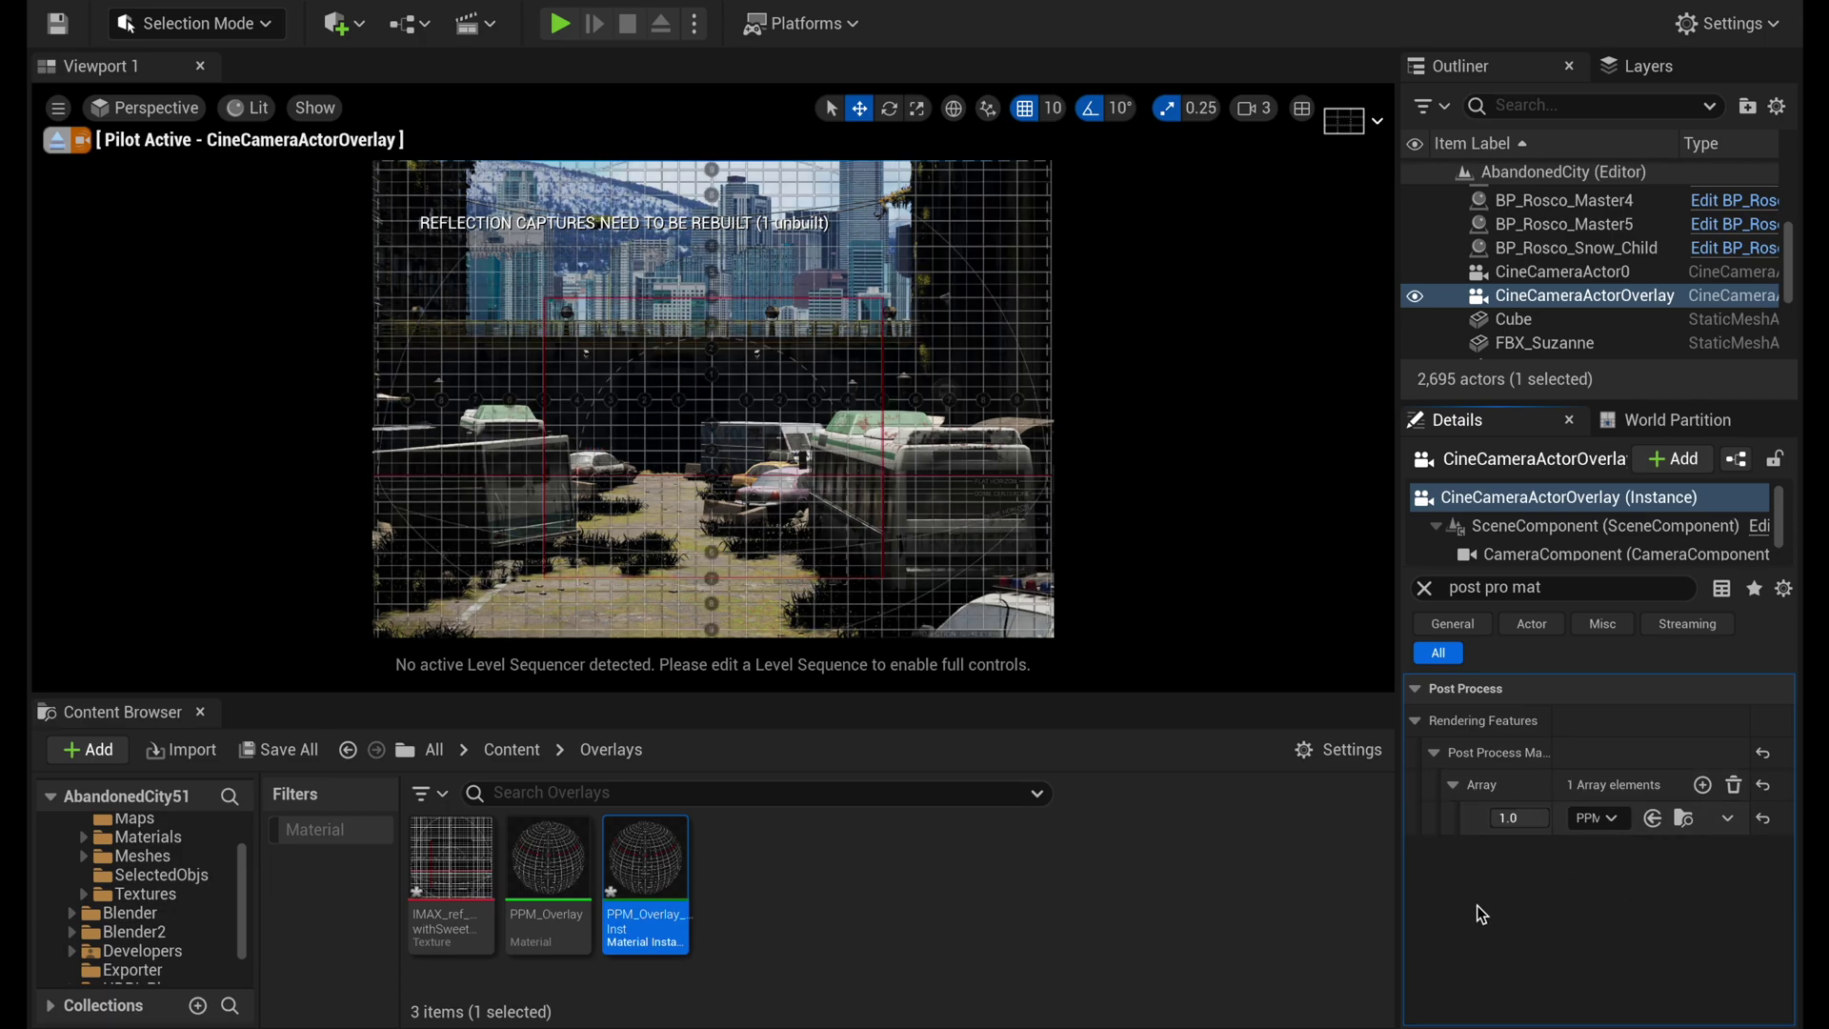
Set PPM_Overlay_Inst's Opacity to 0.512 and close its material instance editor
double_click(658, 884)
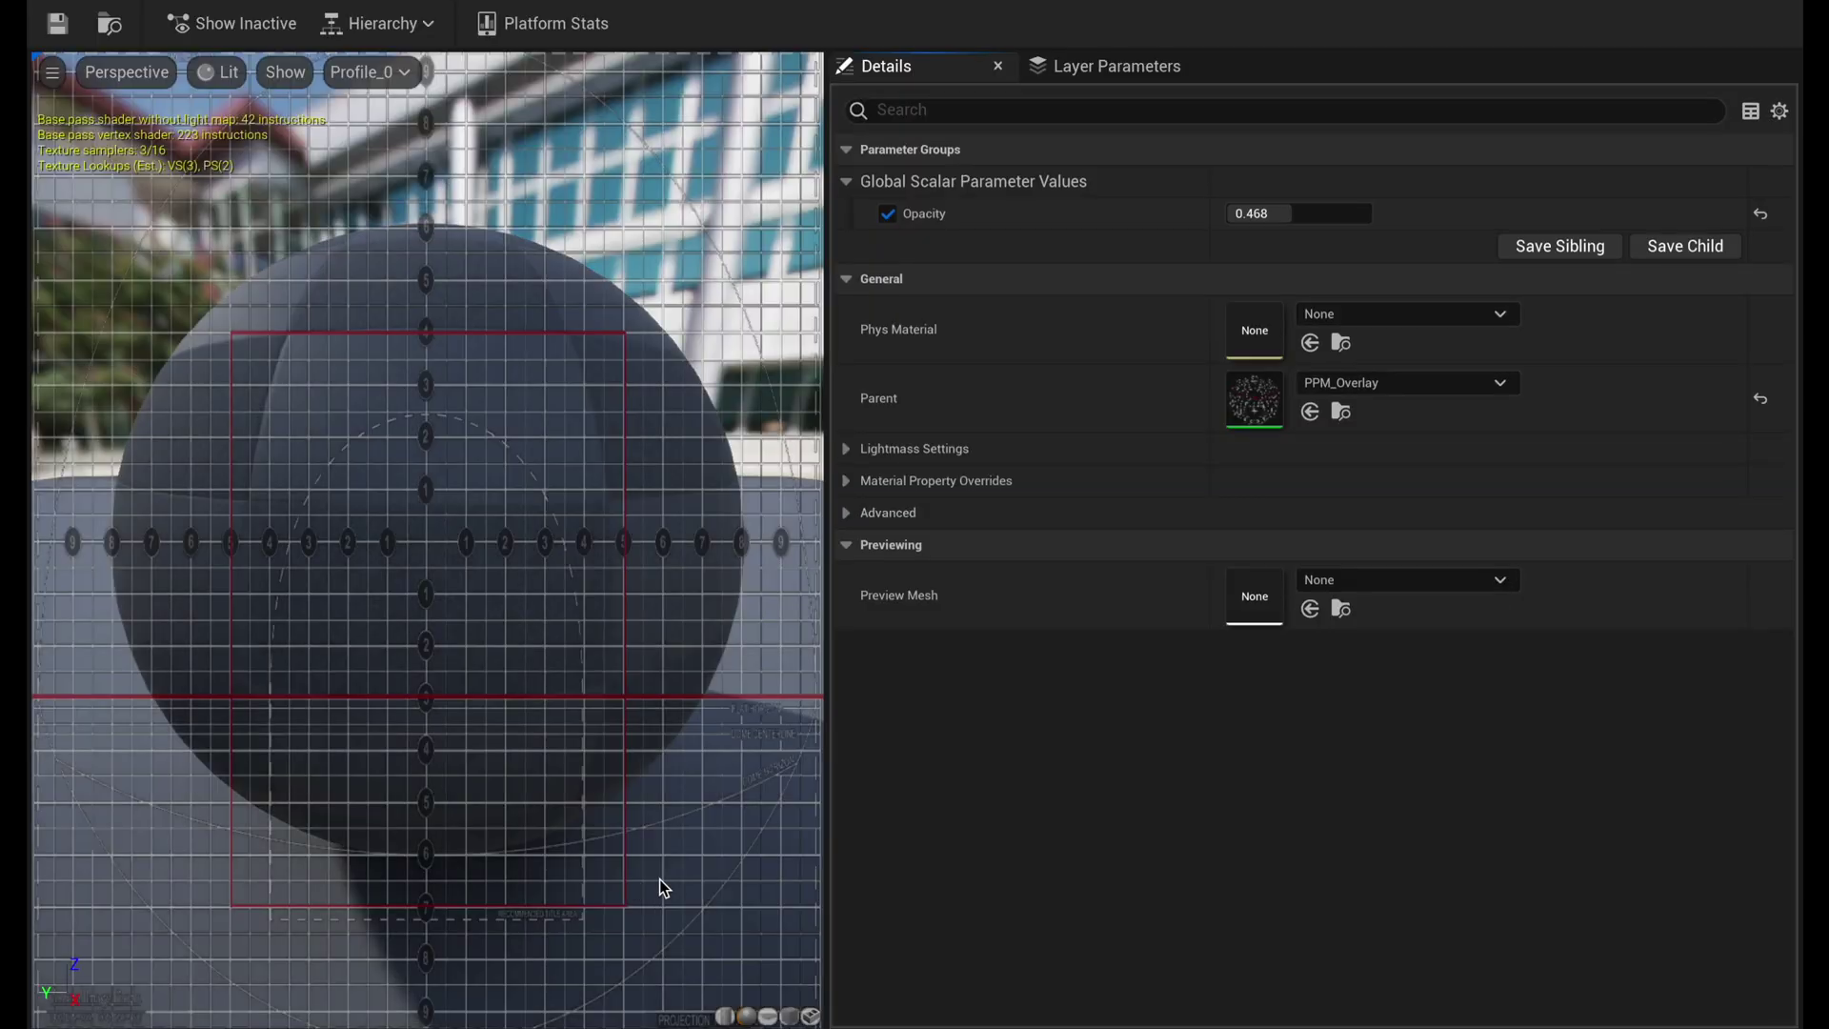
mouse_move(1298, 213)
left_mouse_down()
mouse_move(1229, 213)
mouse_move(1372, 213)
mouse_move(1301, 213)
left_mouse_up()
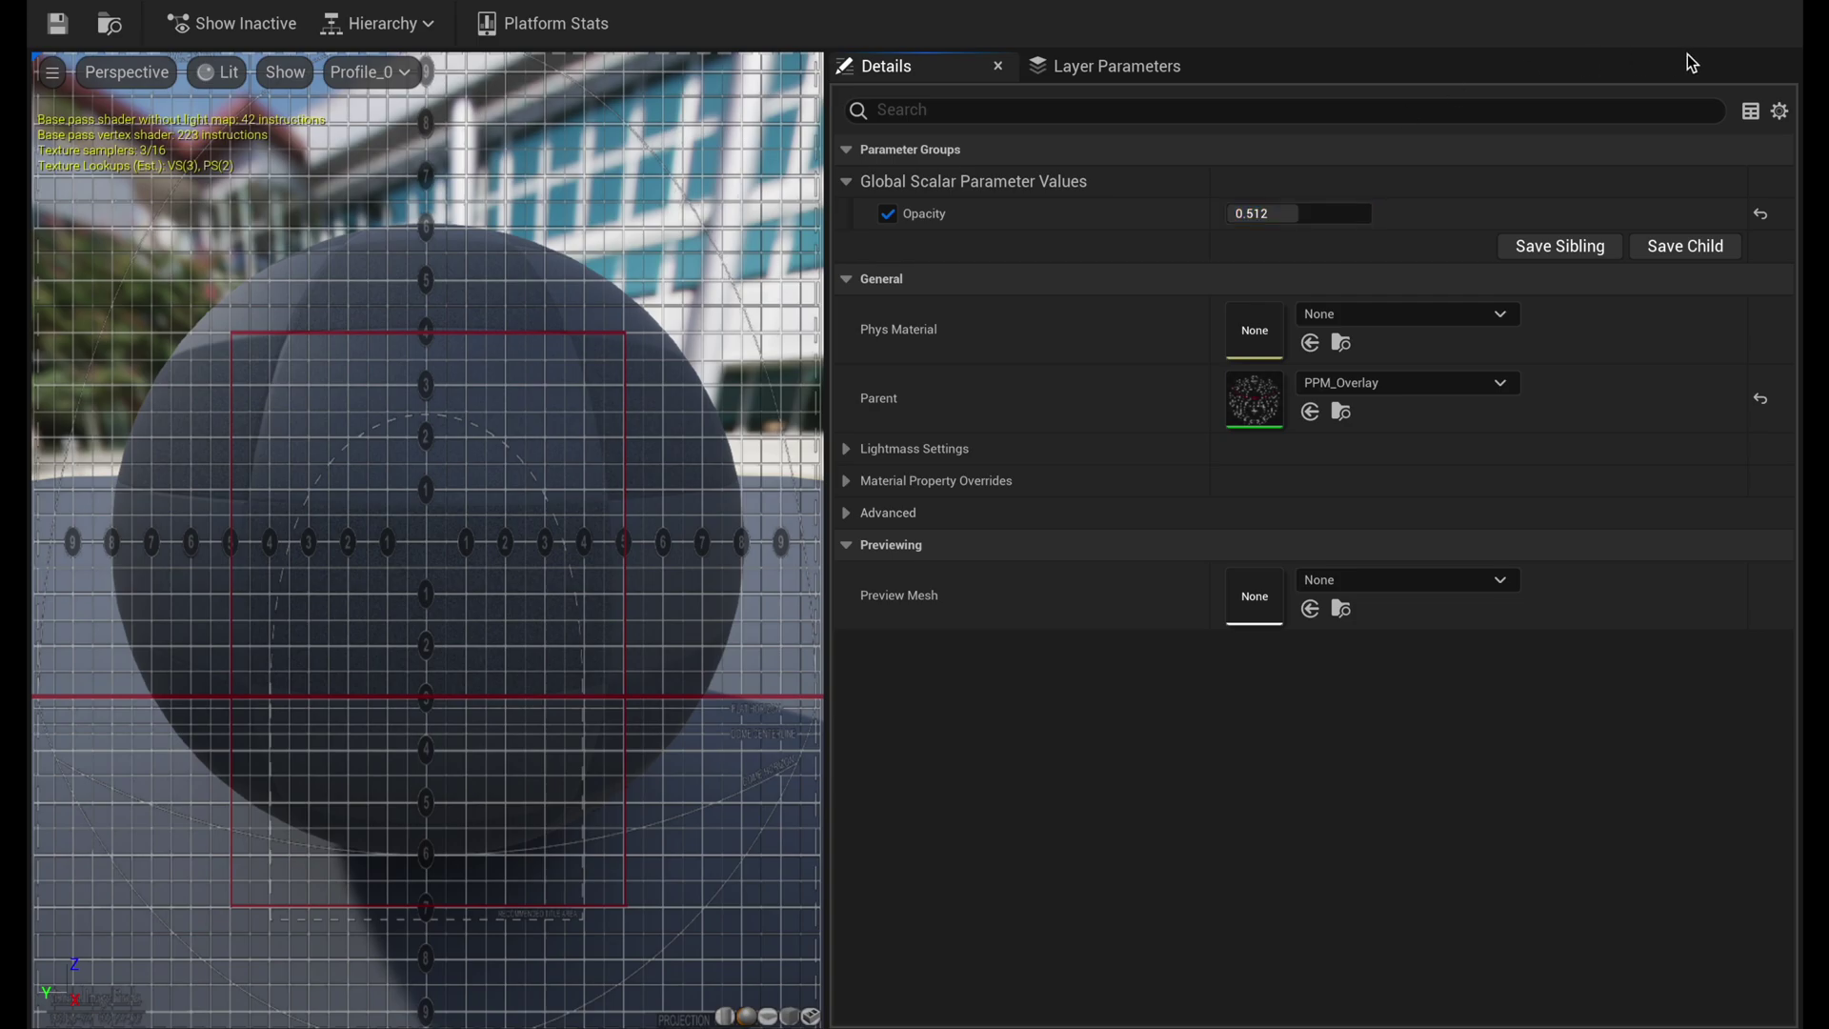
left_click(339, 5)
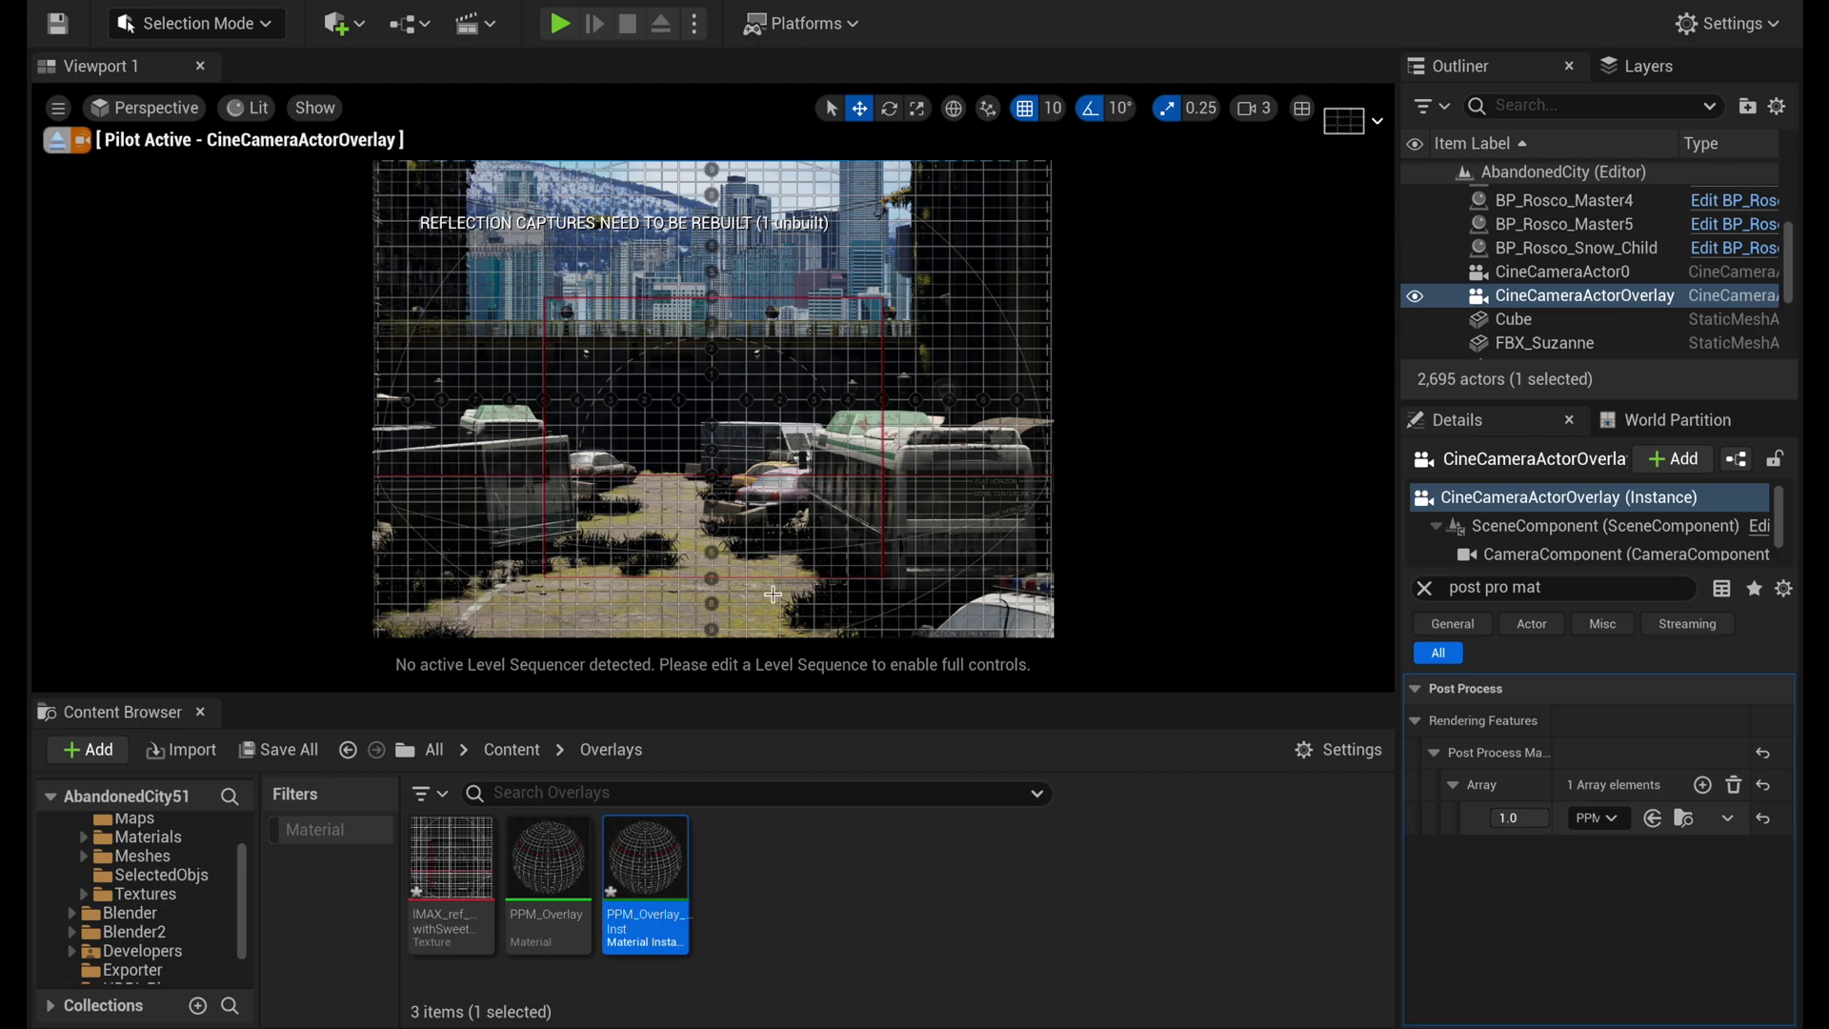
Fly the piloted camera to frame the wrecked cars and bus, then select the Arch_A2 arch
right_click_drag(931, 386, 931, 385)
left_click(930, 386)
left_click(839, 441)
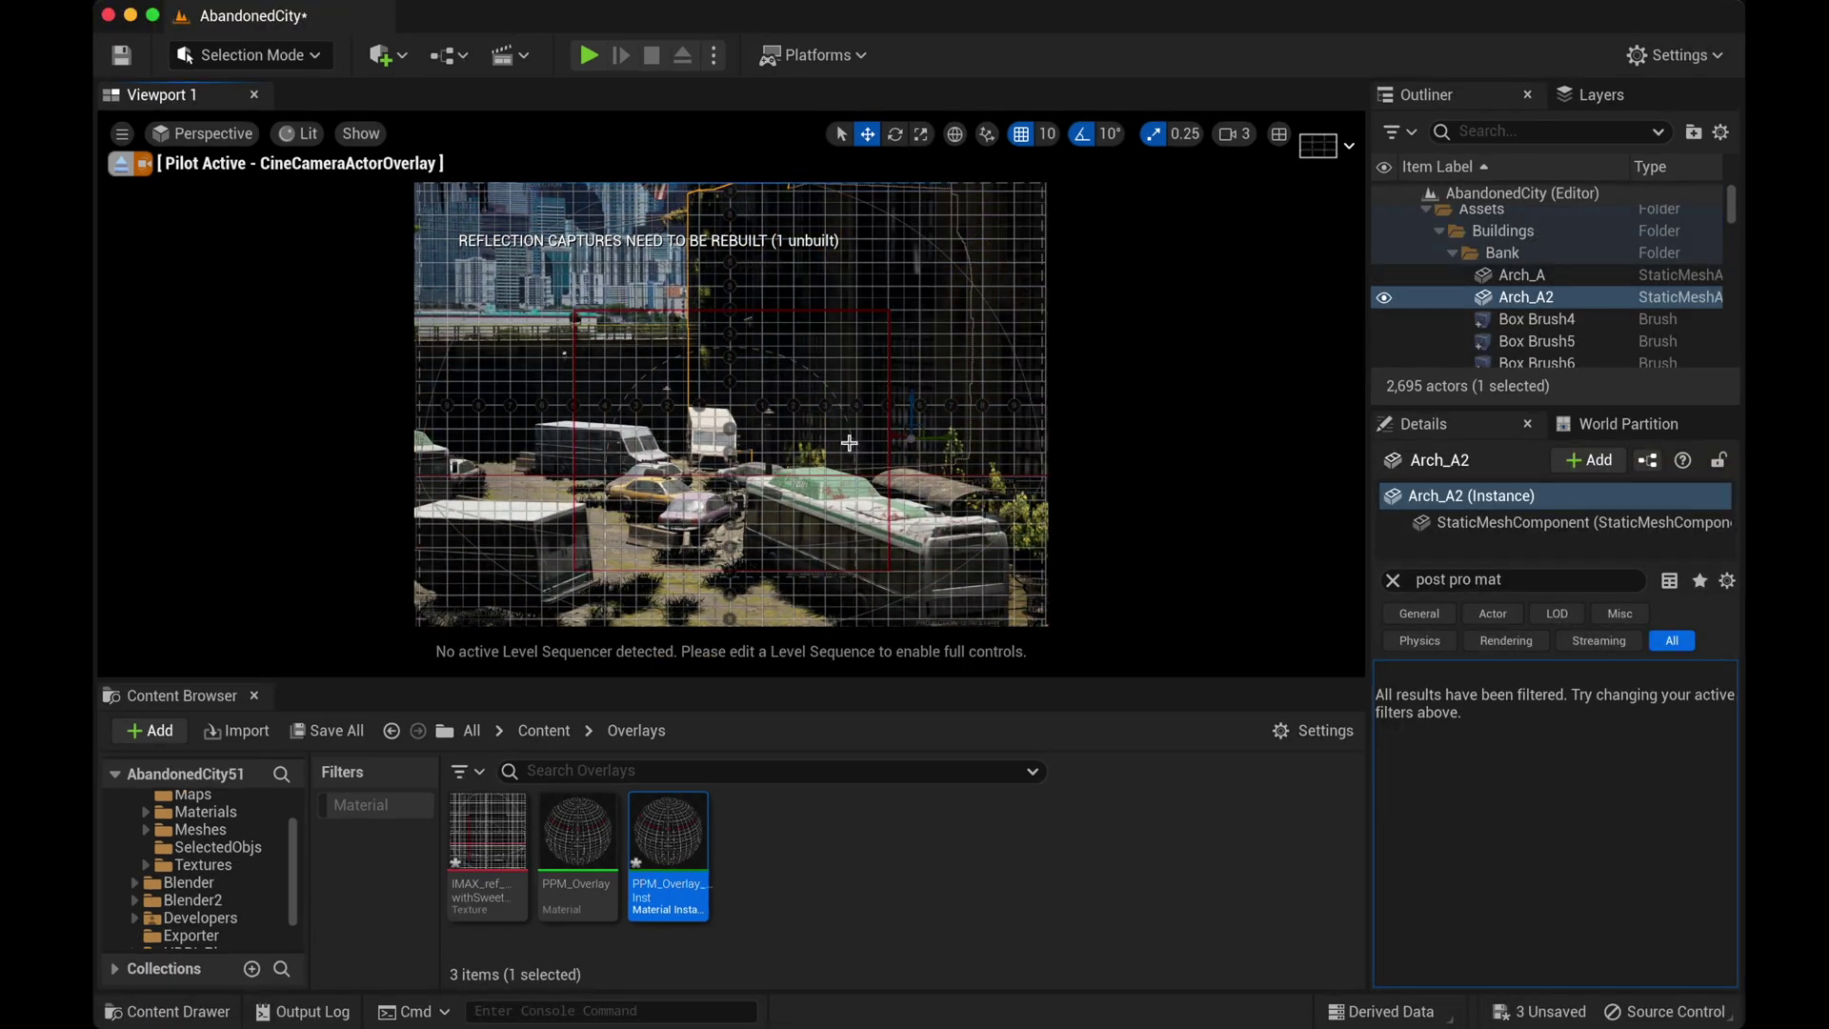